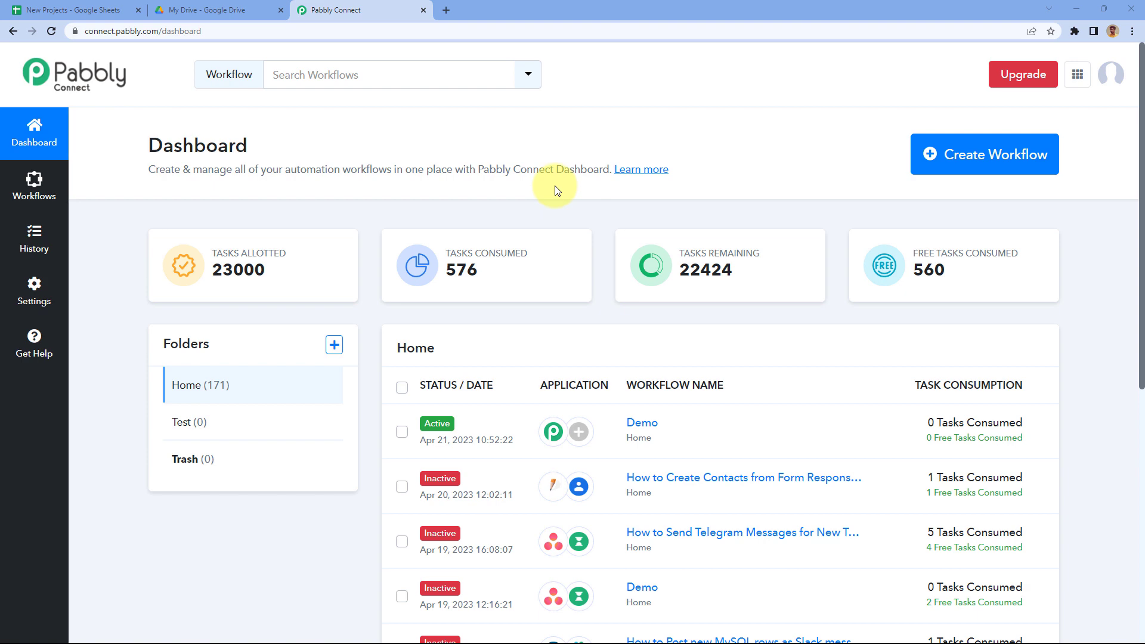
# Step: Create a new workflow named 'Google Sheets to Google Drive'
pyautogui.click(1016, 152)
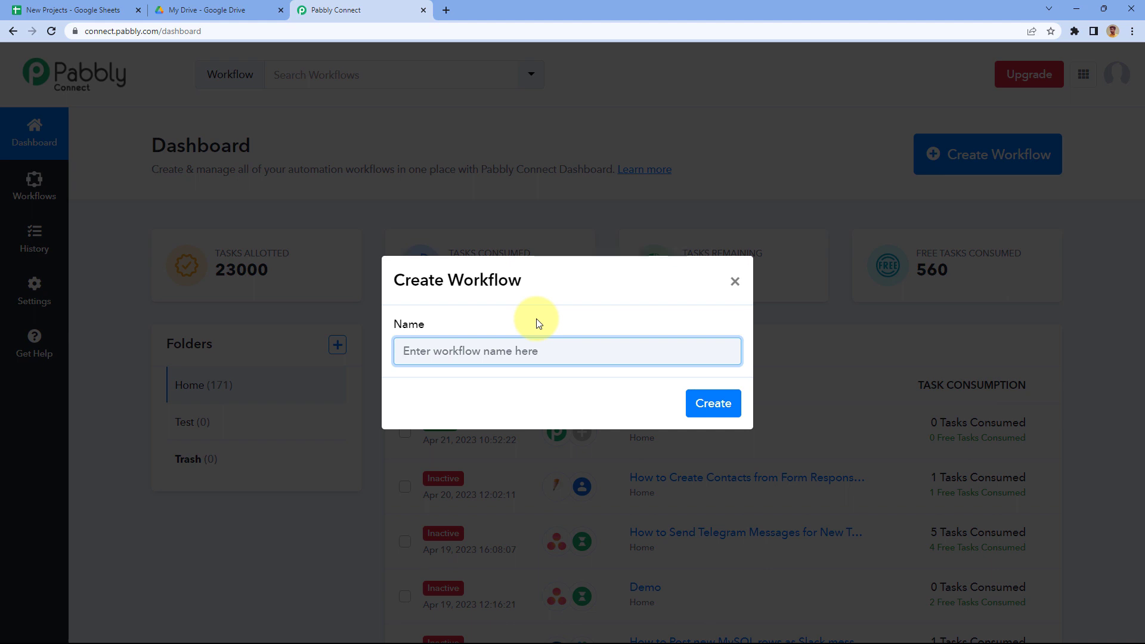
pyautogui.write('Google Sheets to Google Dr')
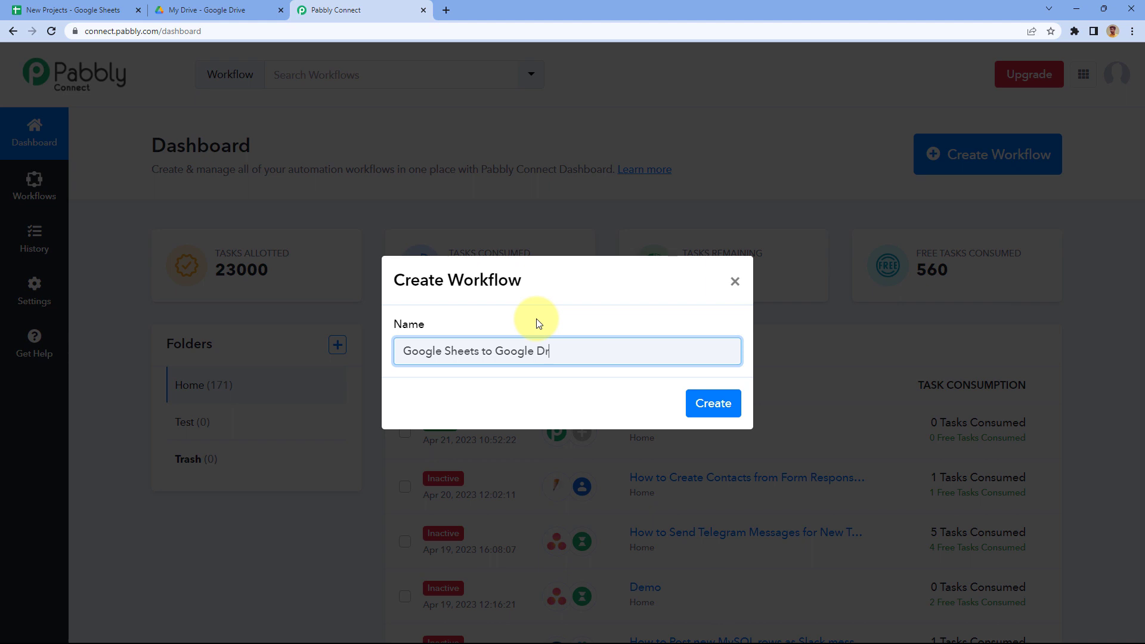
pyautogui.write('ive')
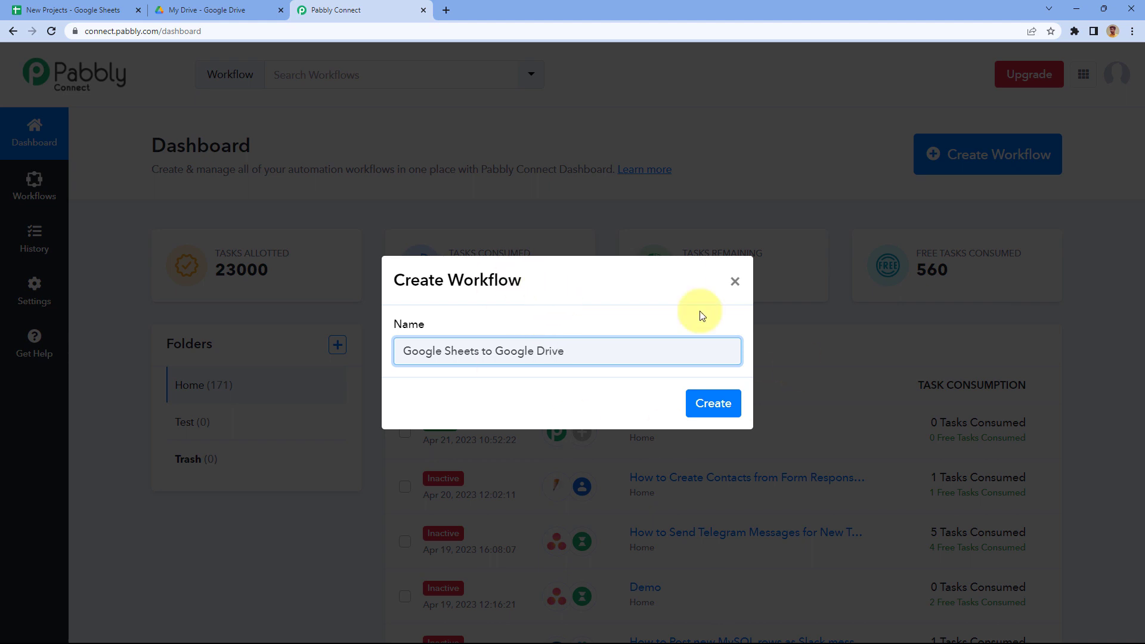
pyautogui.click(722, 401)
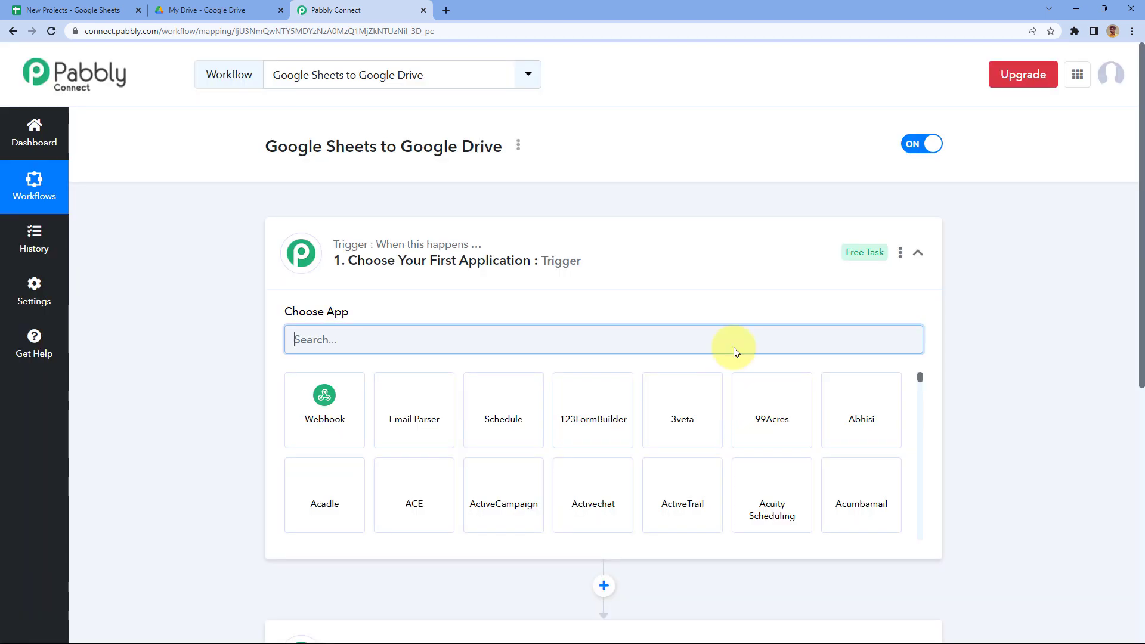
# Step: Expand the workflow's trigger step, then switch to the New Projects spreadsheet
pyautogui.click(608, 257)
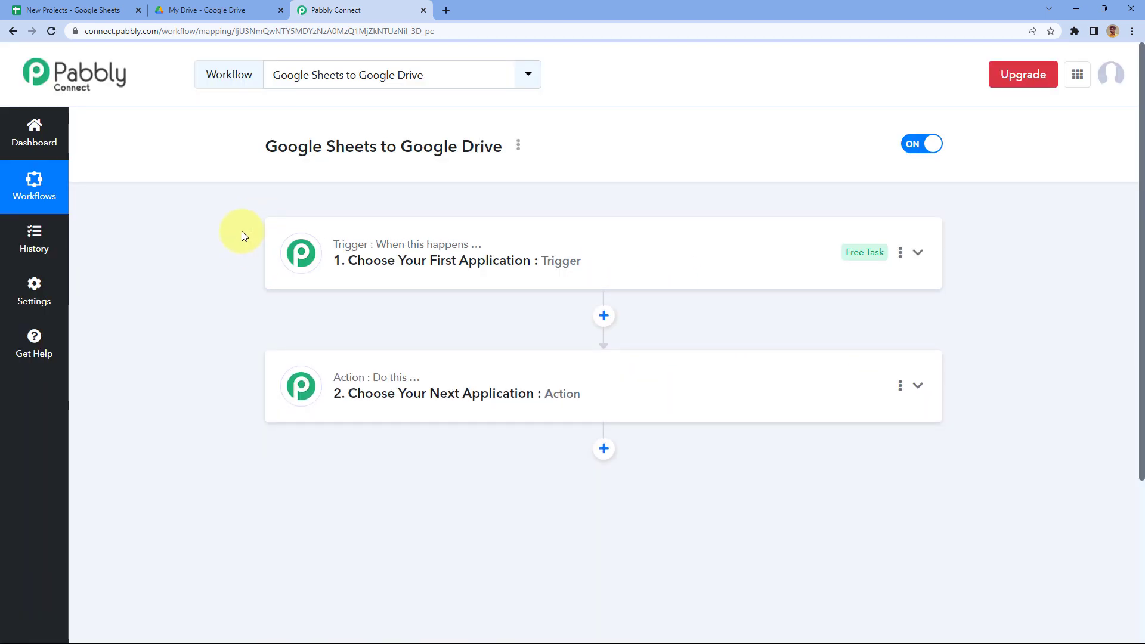
pyautogui.scroll(-1, 242, 235)
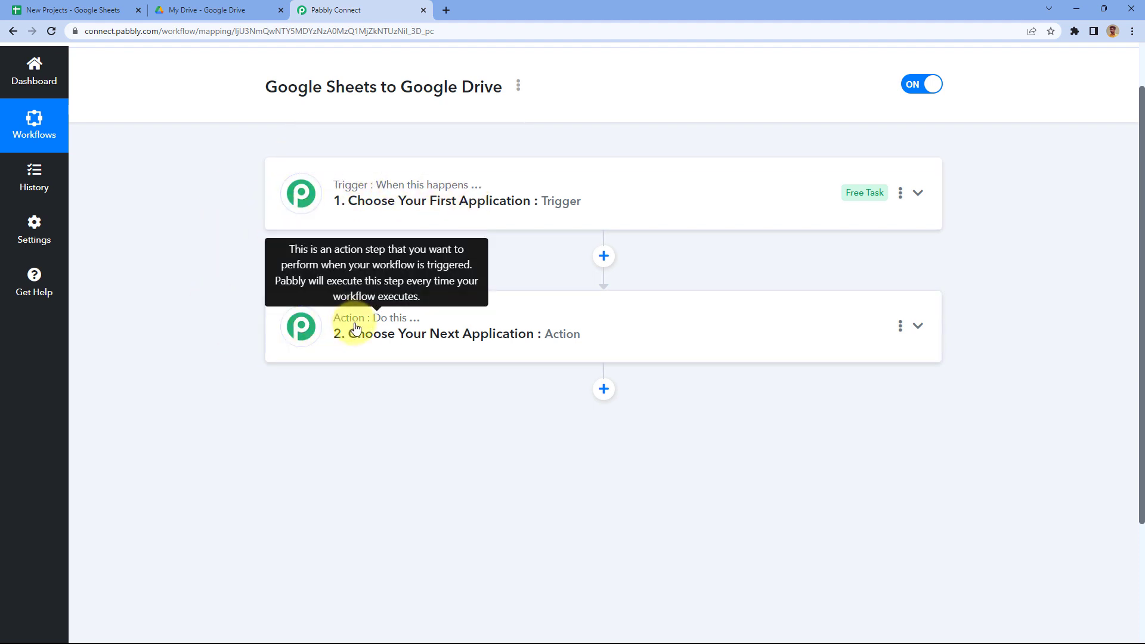
pyautogui.click(583, 184)
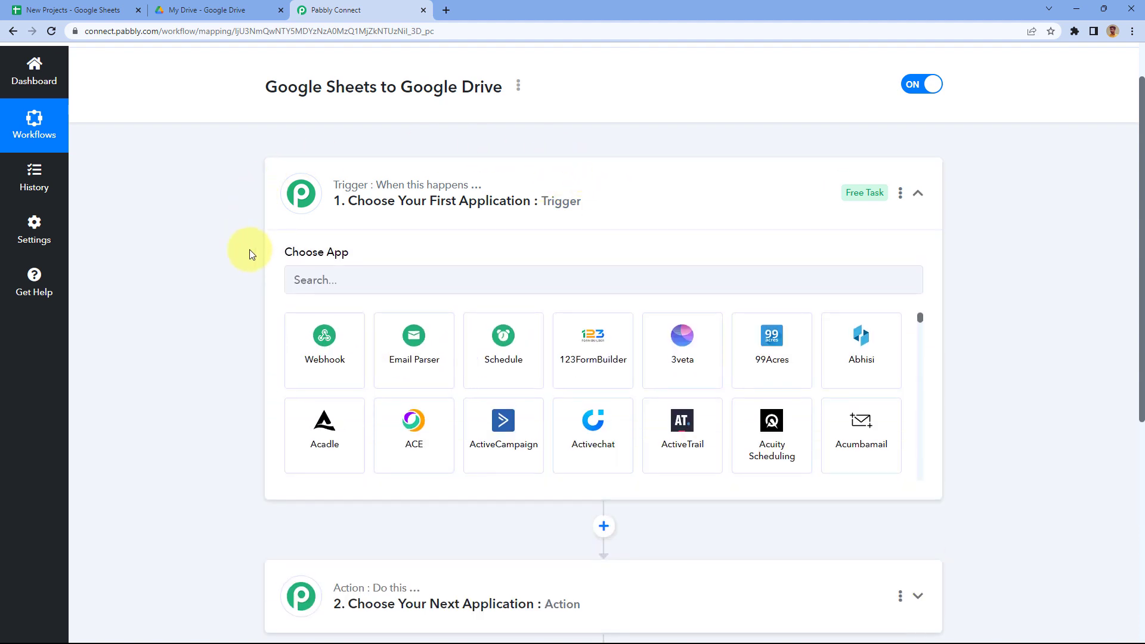
pyautogui.click(90, 10)
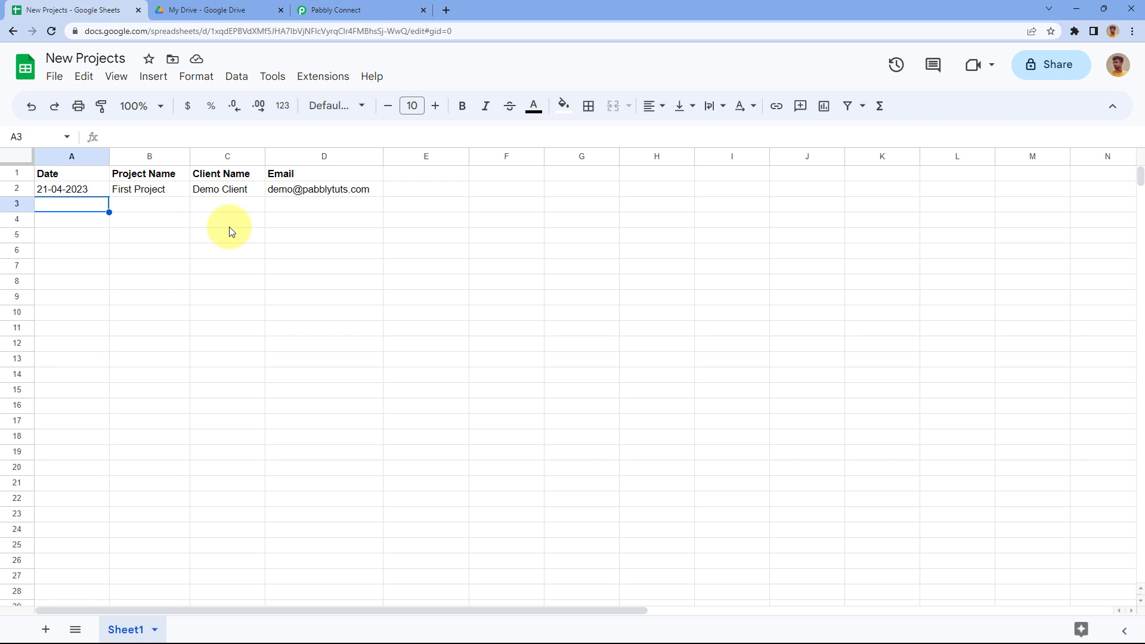
# Step: Point out the Date, Project Name, Client Name and Email cells in row 3, then go to My Drive
pyautogui.moveTo(88, 206); pyautogui.dragTo(305, 213)
pyautogui.click(79, 204)
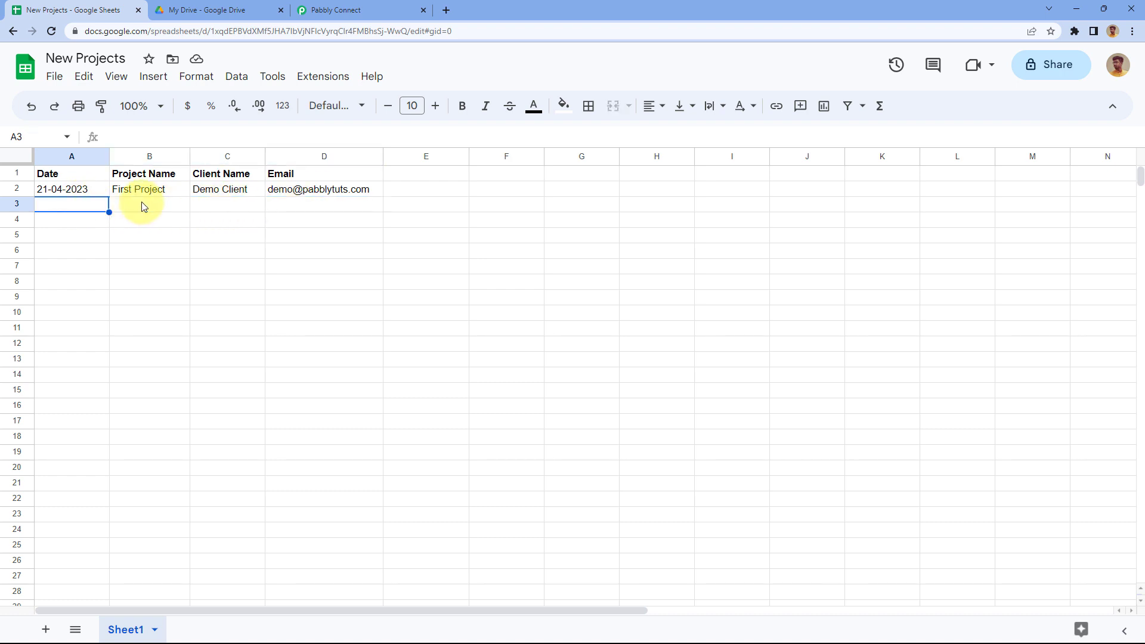
pyautogui.click(143, 205)
pyautogui.click(223, 208)
pyautogui.click(310, 206)
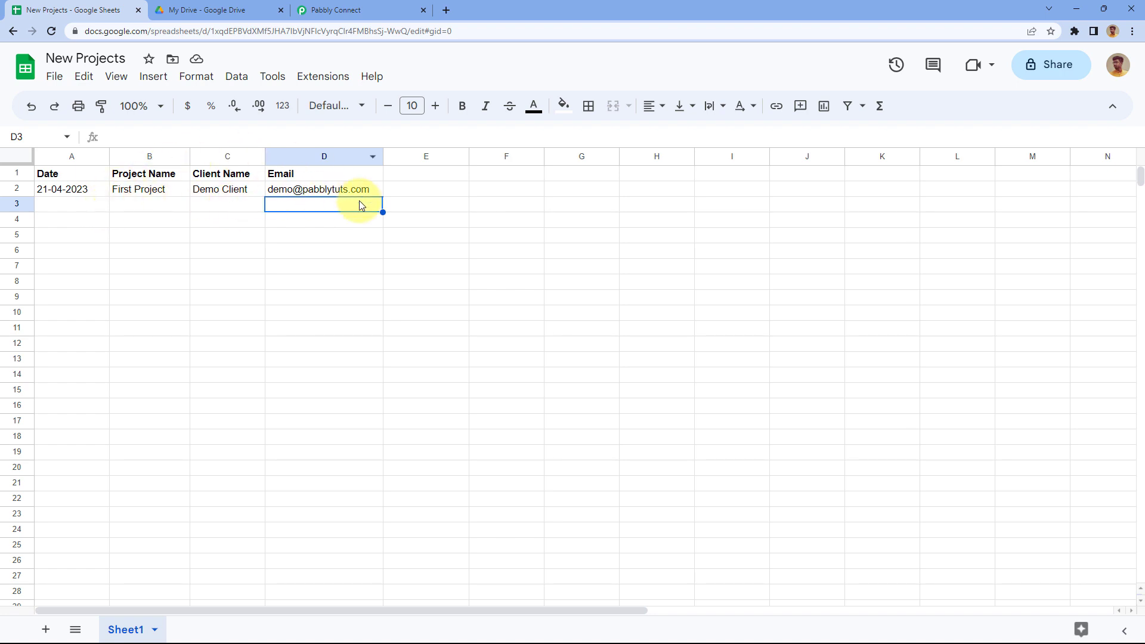
pyautogui.click(139, 207)
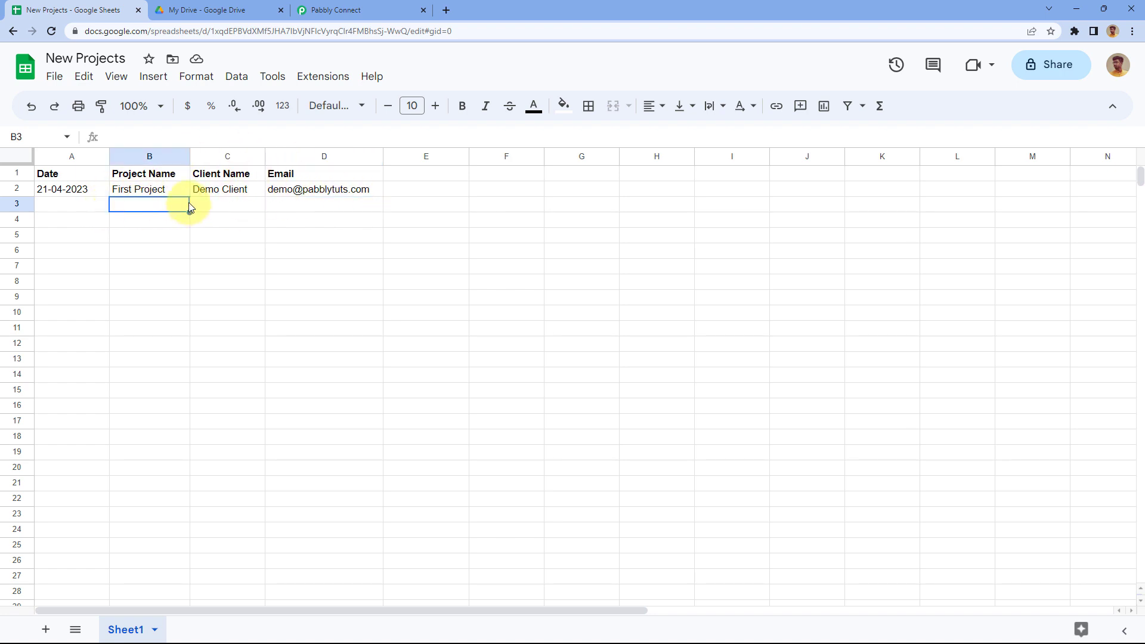
pyautogui.click(205, 7)
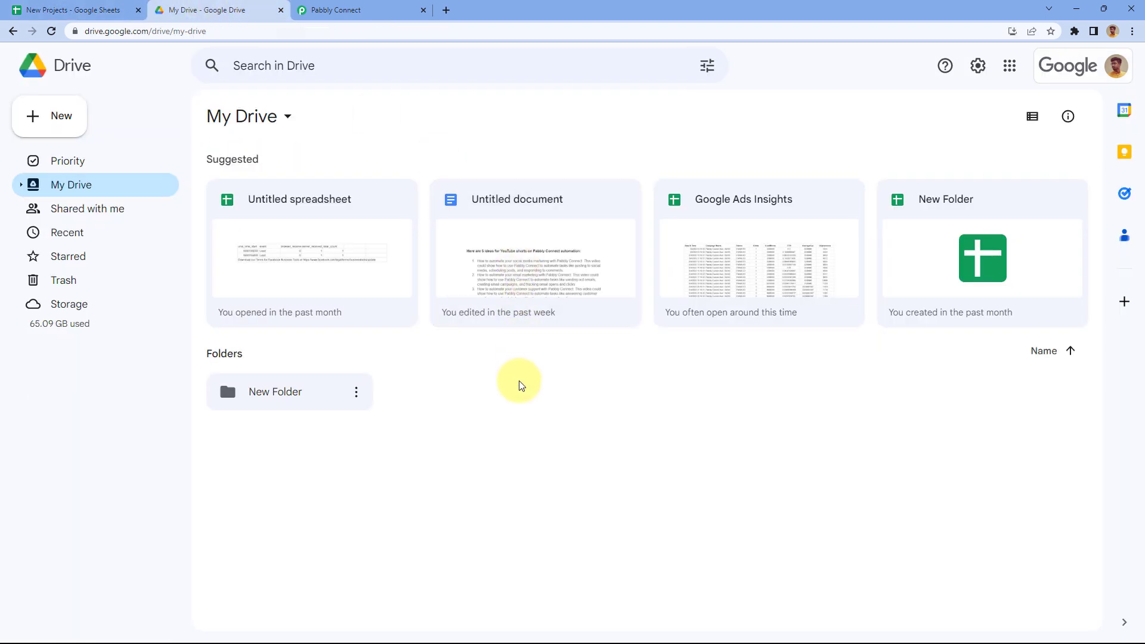
# Step: Compare the New Projects sheet with My Drive's folders, then return to the Pabbly Connect workflow
pyautogui.click(80, 7)
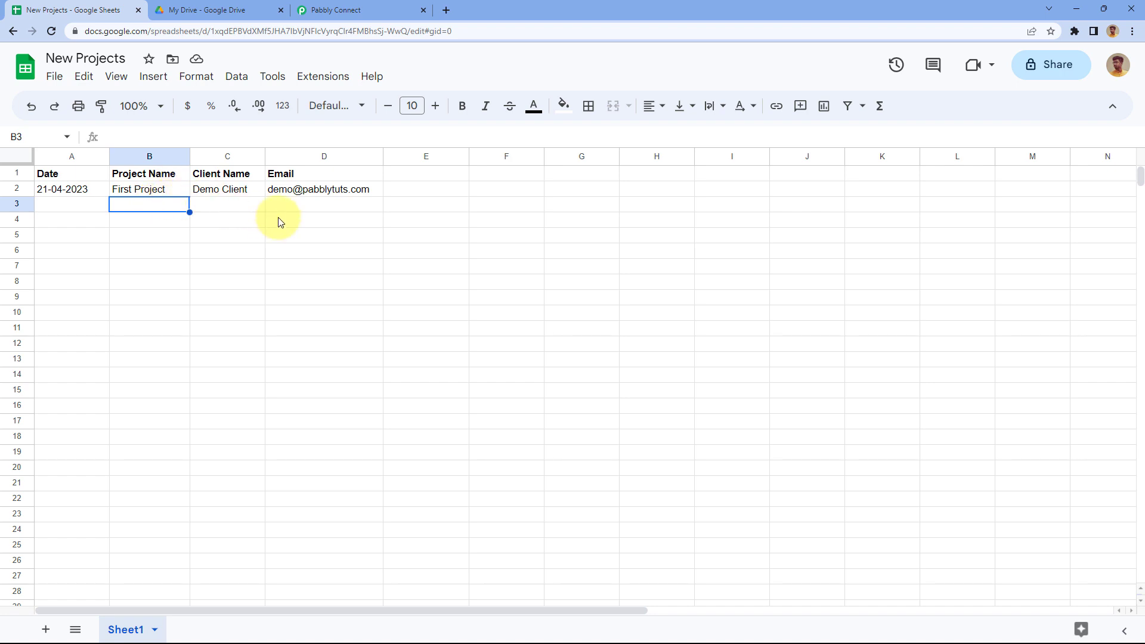
pyautogui.click(203, 5)
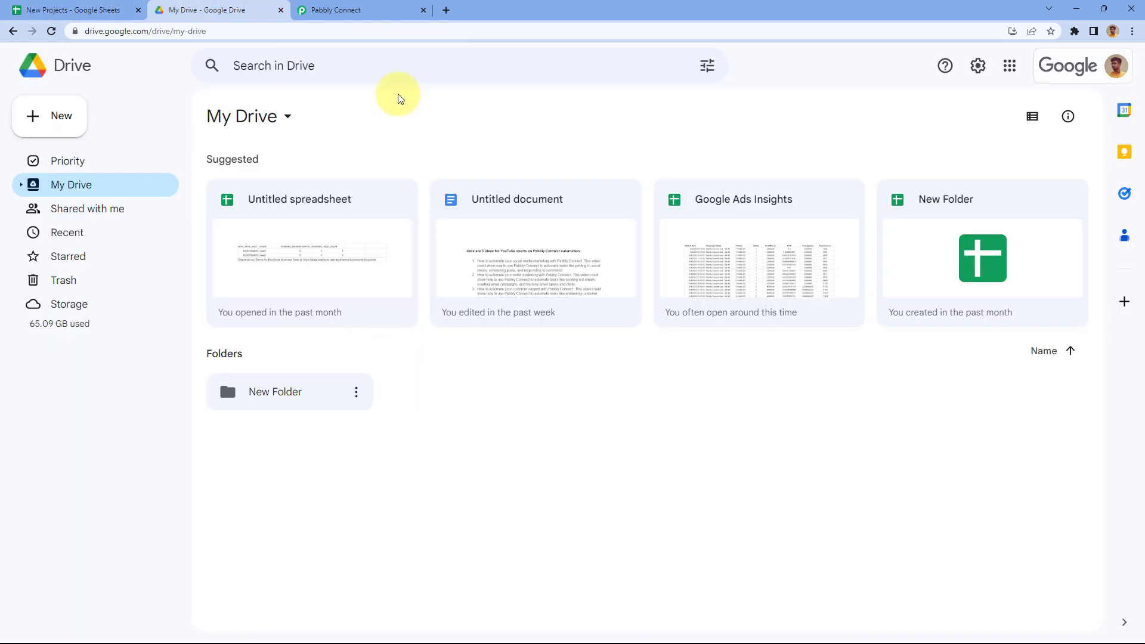
pyautogui.click(376, 13)
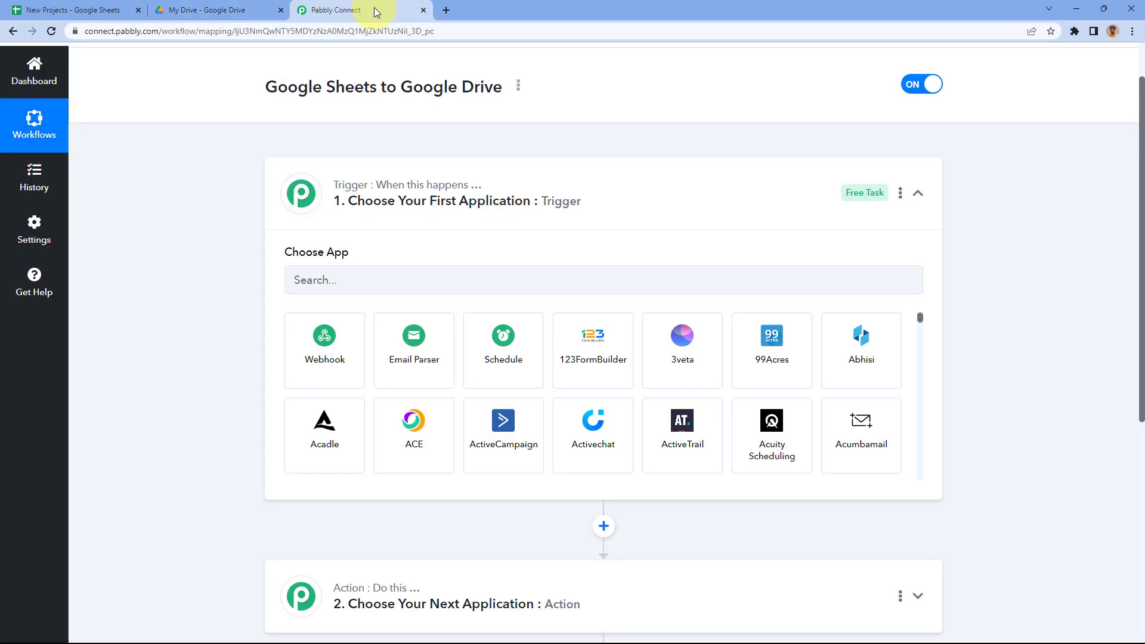
# Step: Set the trigger app to Google Sheets with the New or Updated Spreadsheet Row event
pyautogui.click(122, 9)
pyautogui.click(315, 12)
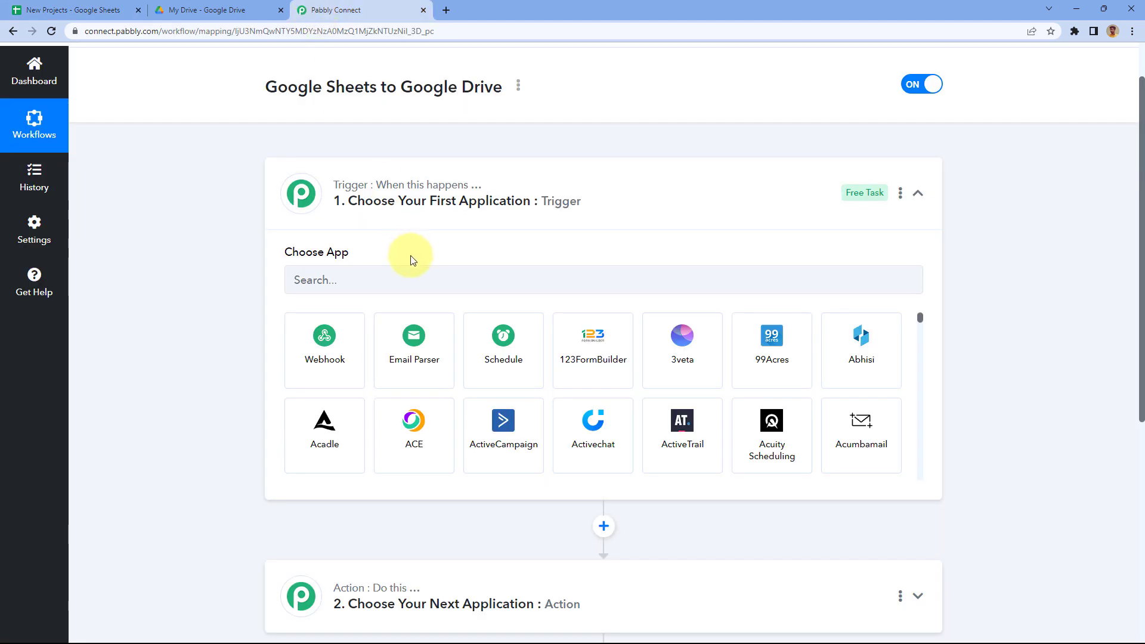
pyautogui.click(52, 10)
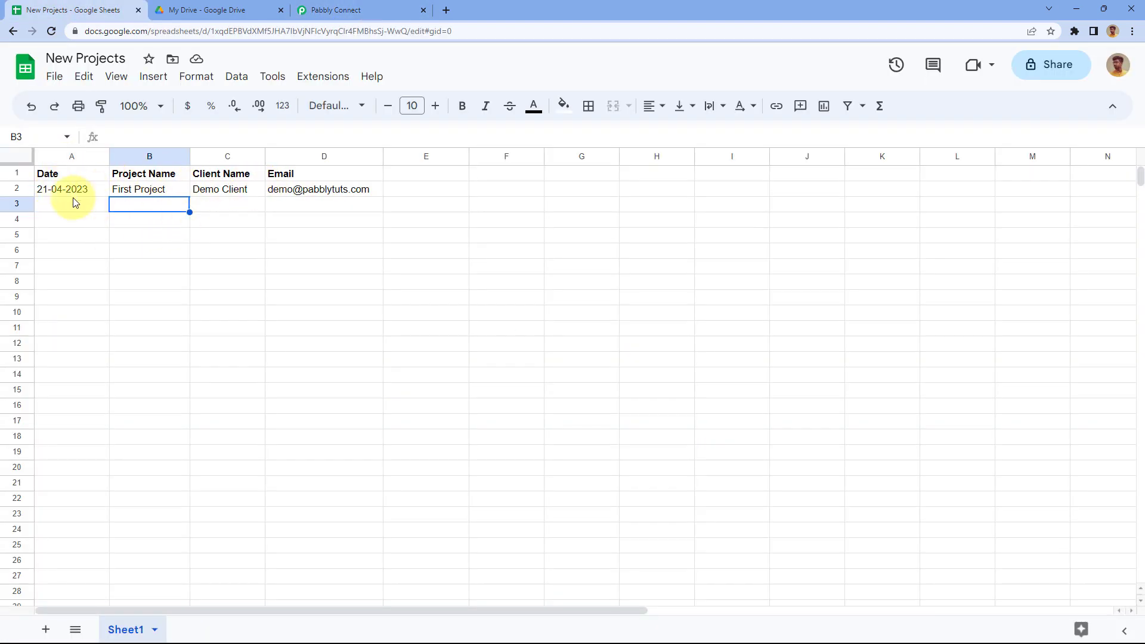
pyautogui.click(391, 10)
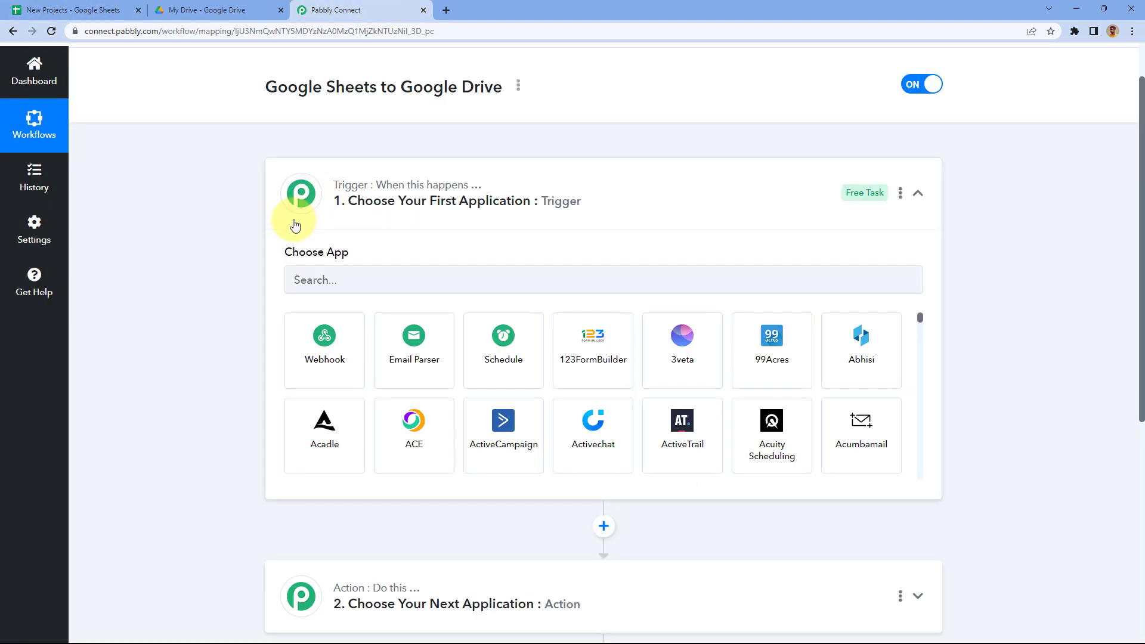
pyautogui.scroll(-1, 224, 231)
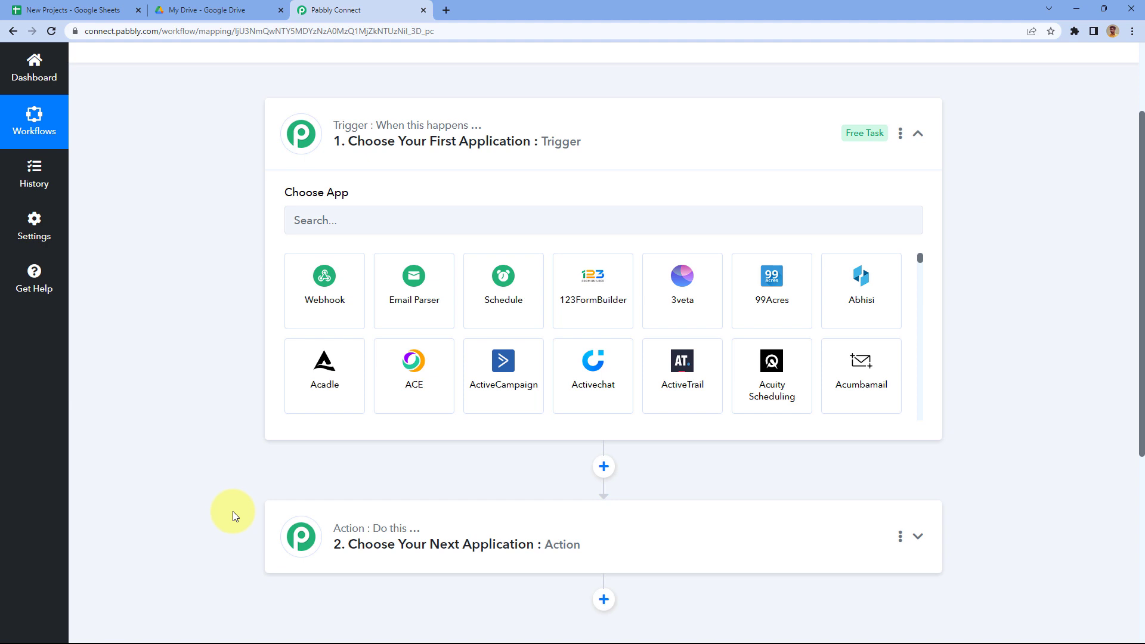
pyautogui.click(358, 210)
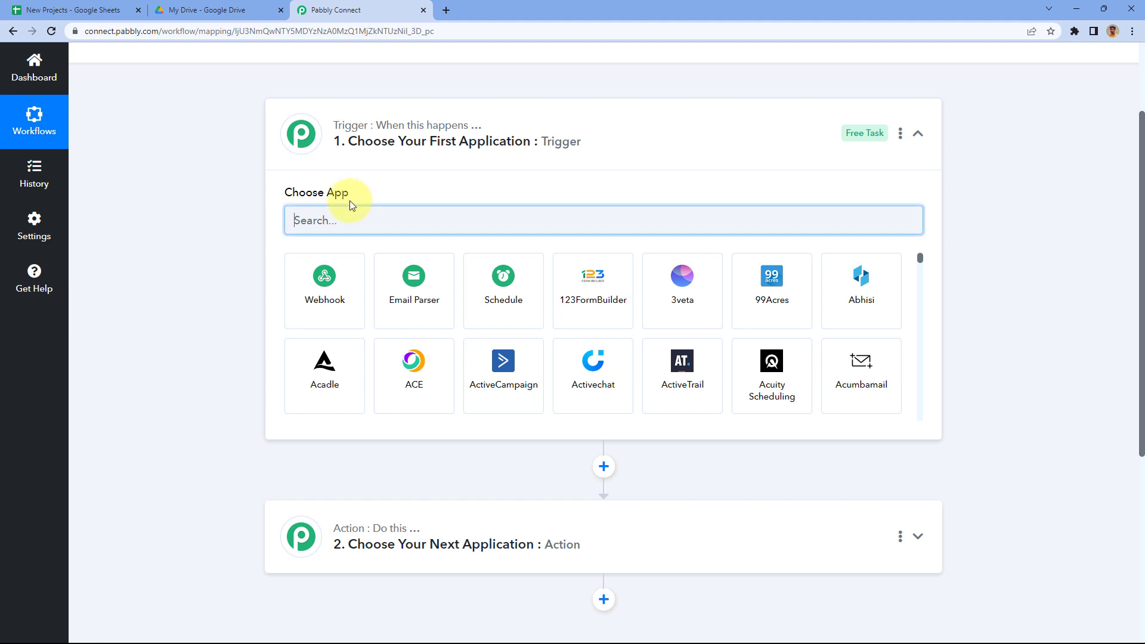
pyautogui.write('Google Shee')
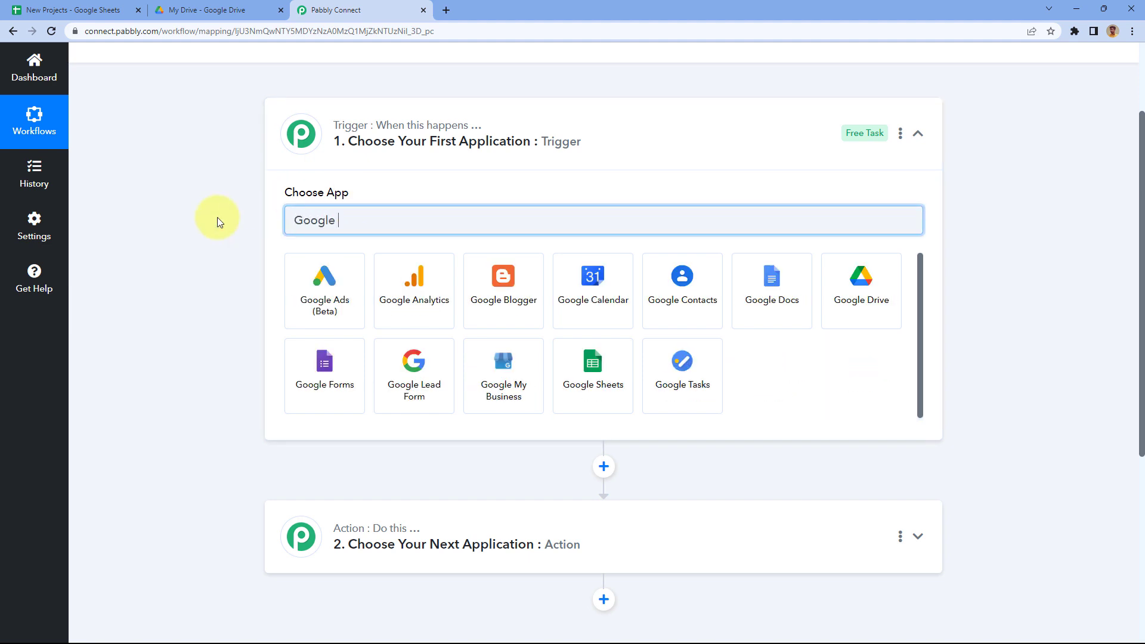
pyautogui.write('ts')
pyautogui.click(317, 262)
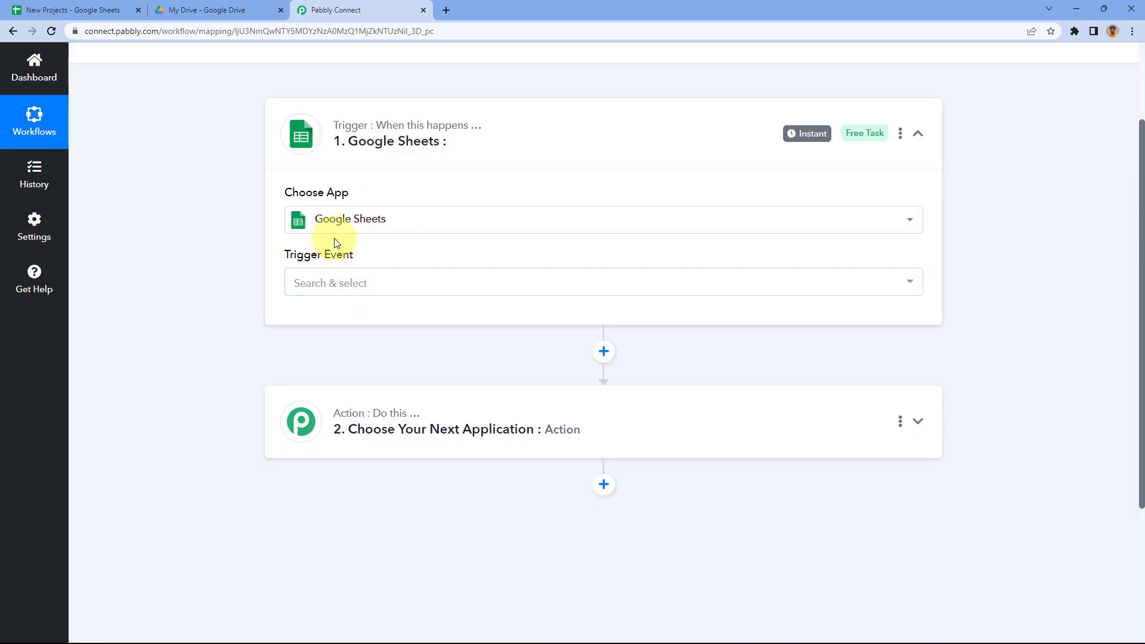
pyautogui.click(399, 283)
pyautogui.scroll(-2, 235, 285)
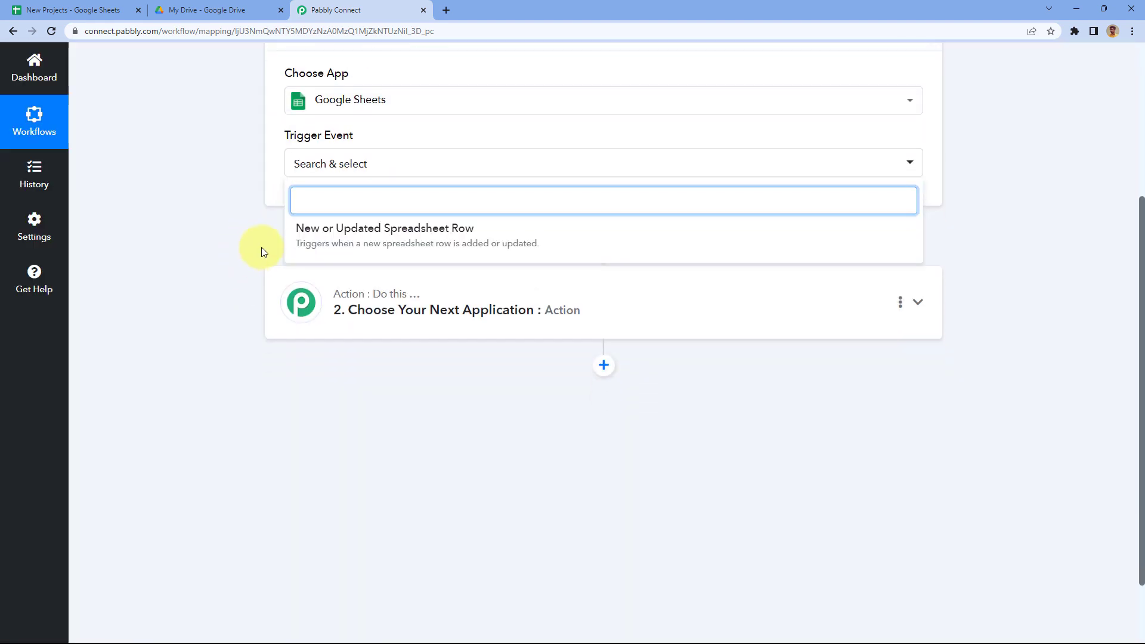
pyautogui.click(485, 235)
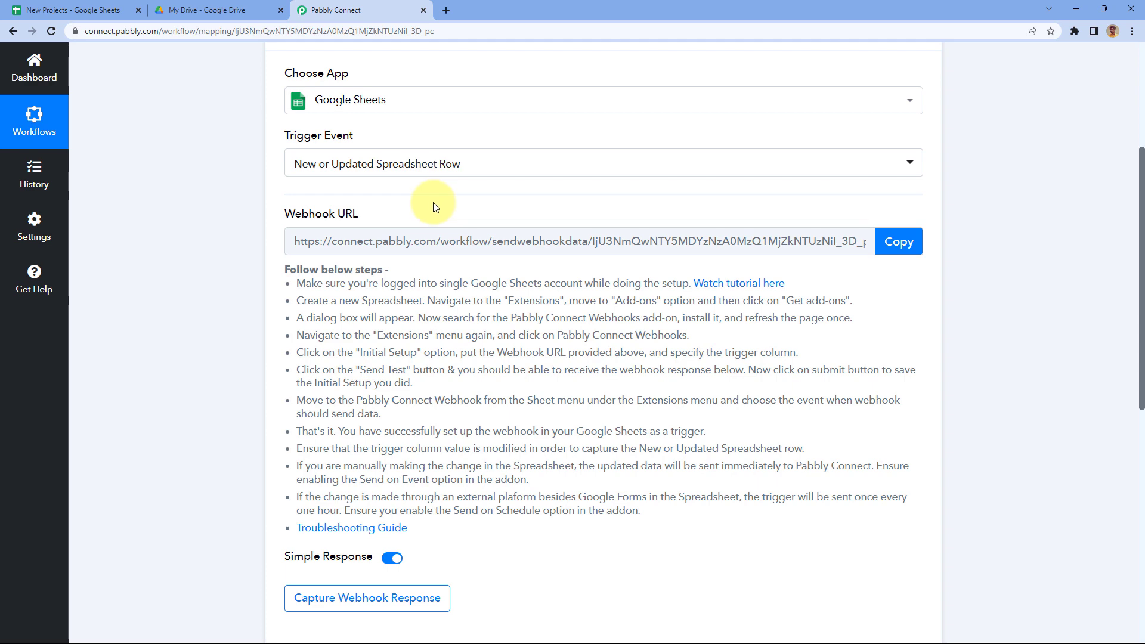
# Step: Copy the Google Sheets trigger's webhook URL from Pabbly Connect
pyautogui.click(72, 9)
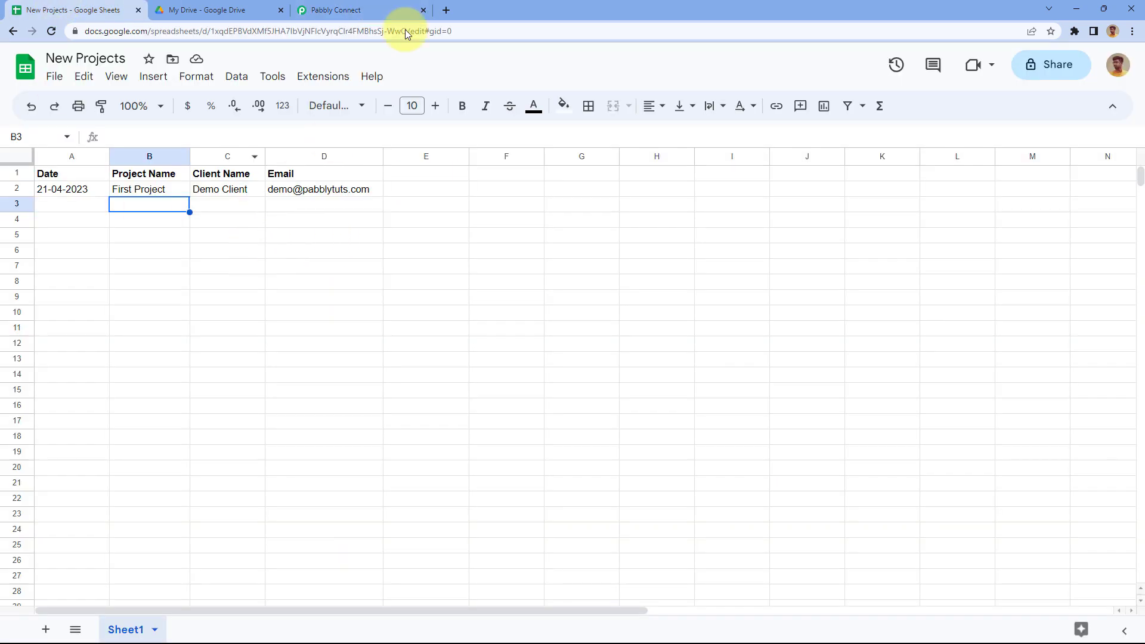
pyautogui.click(404, 10)
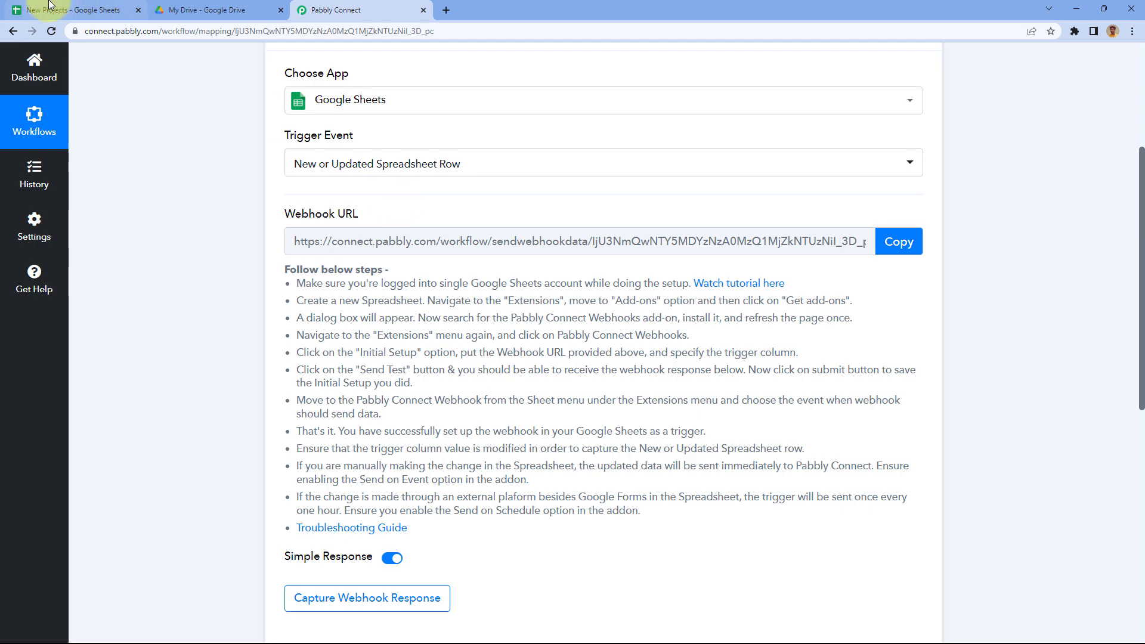
pyautogui.click(71, 9)
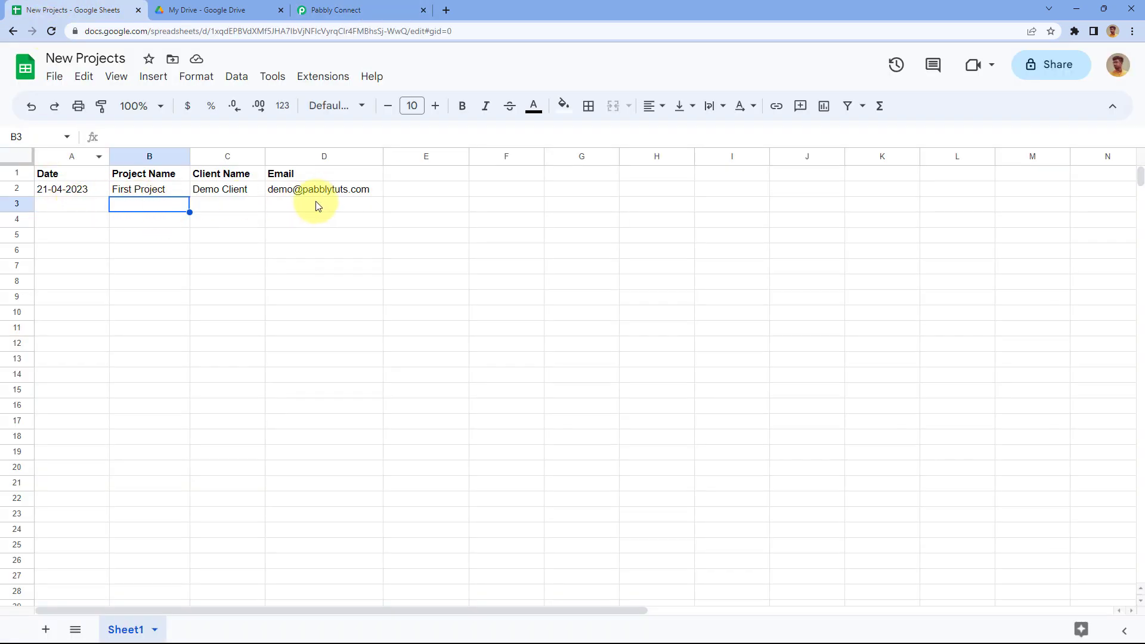
pyautogui.click(362, 3)
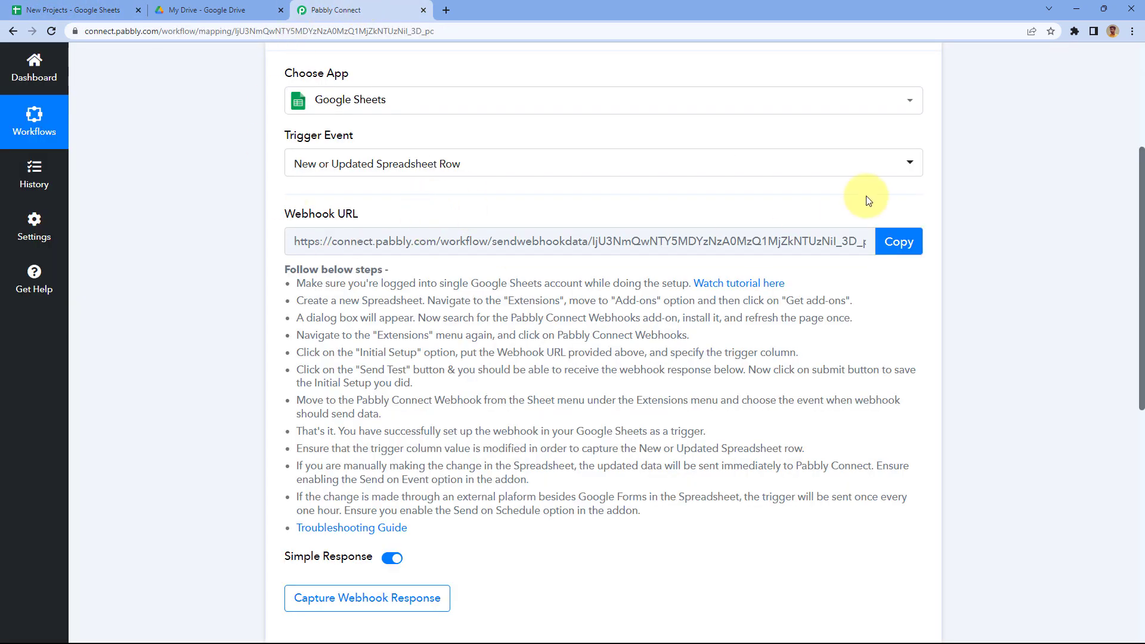
pyautogui.click(898, 241)
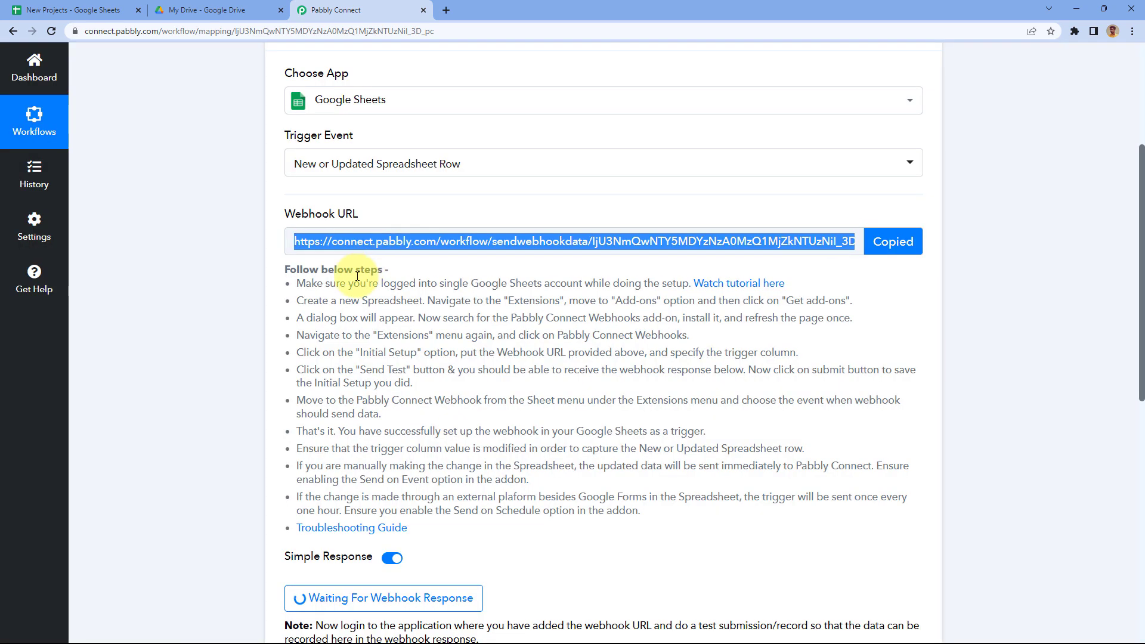
# Step: Review the webhook setup instructions, then go to the New Projects spreadsheet
pyautogui.moveTo(285, 266); pyautogui.dragTo(560, 533)
pyautogui.click(547, 421)
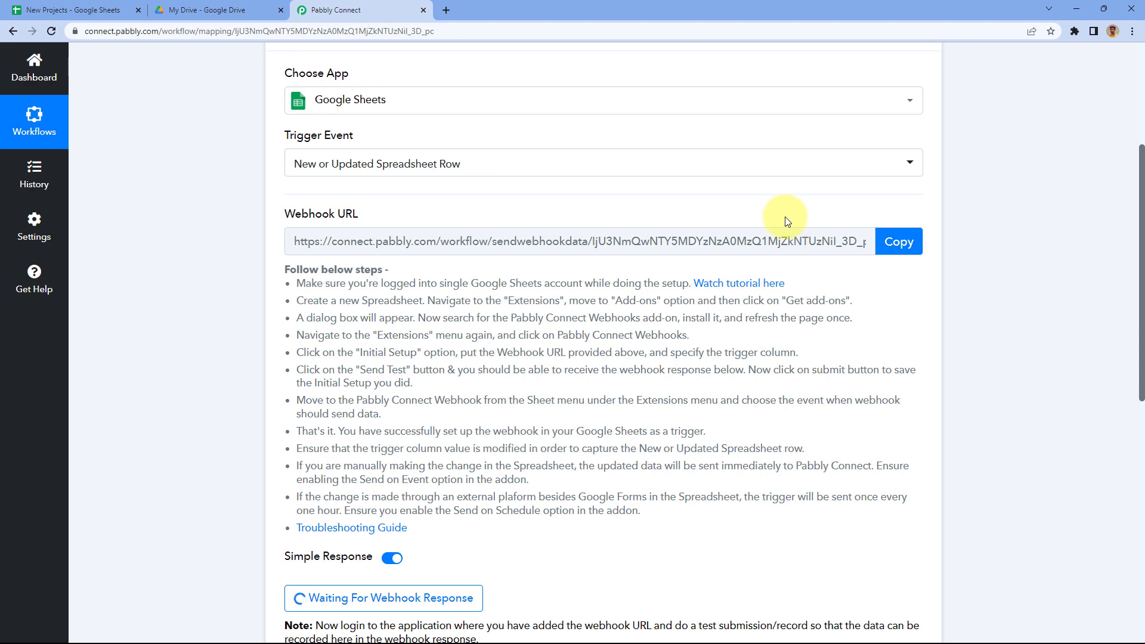
pyautogui.click(59, 7)
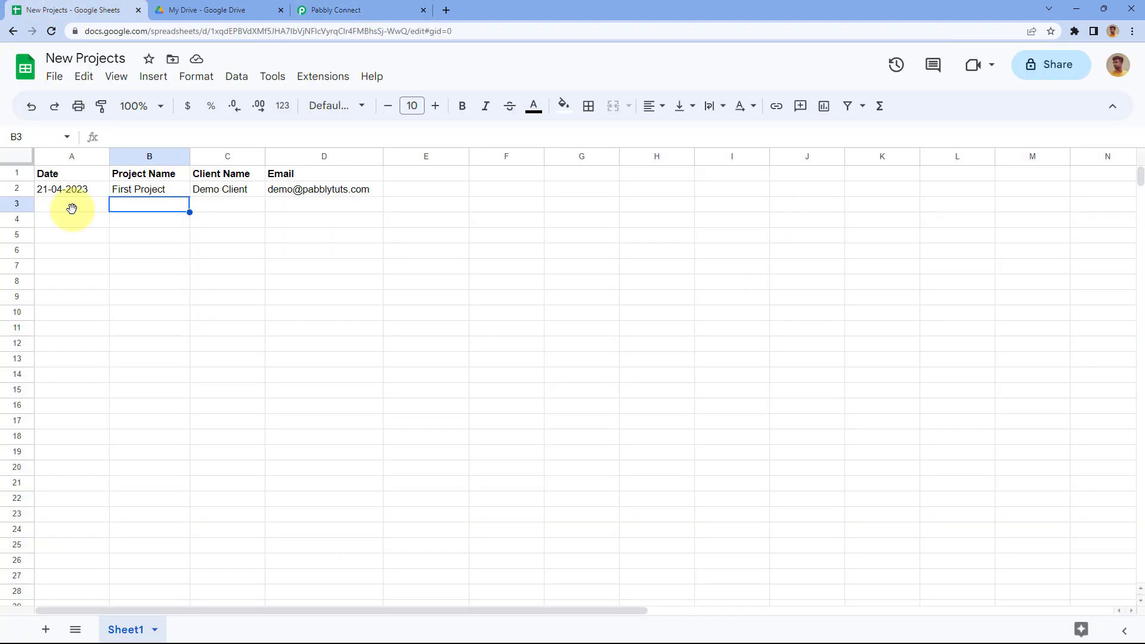
# Step: Look up the Pabbly Connect Webhooks add-on in the Google Workspace Marketplace to confirm it's installed
pyautogui.click(330, 78)
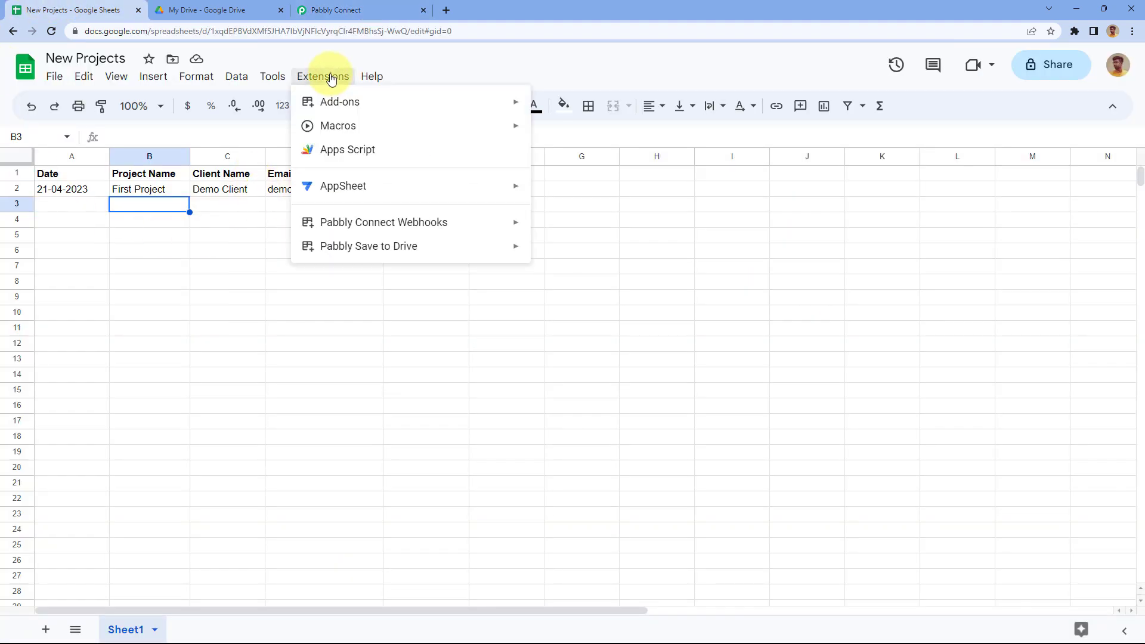
pyautogui.moveTo(435, 105)
pyautogui.click(599, 108)
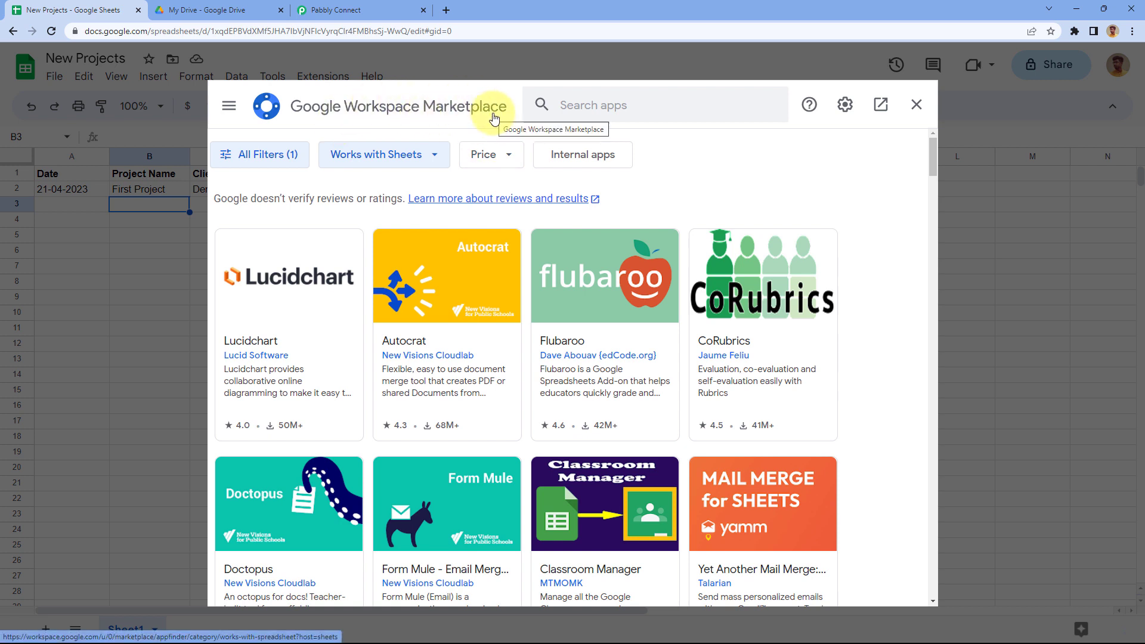
pyautogui.click(608, 109)
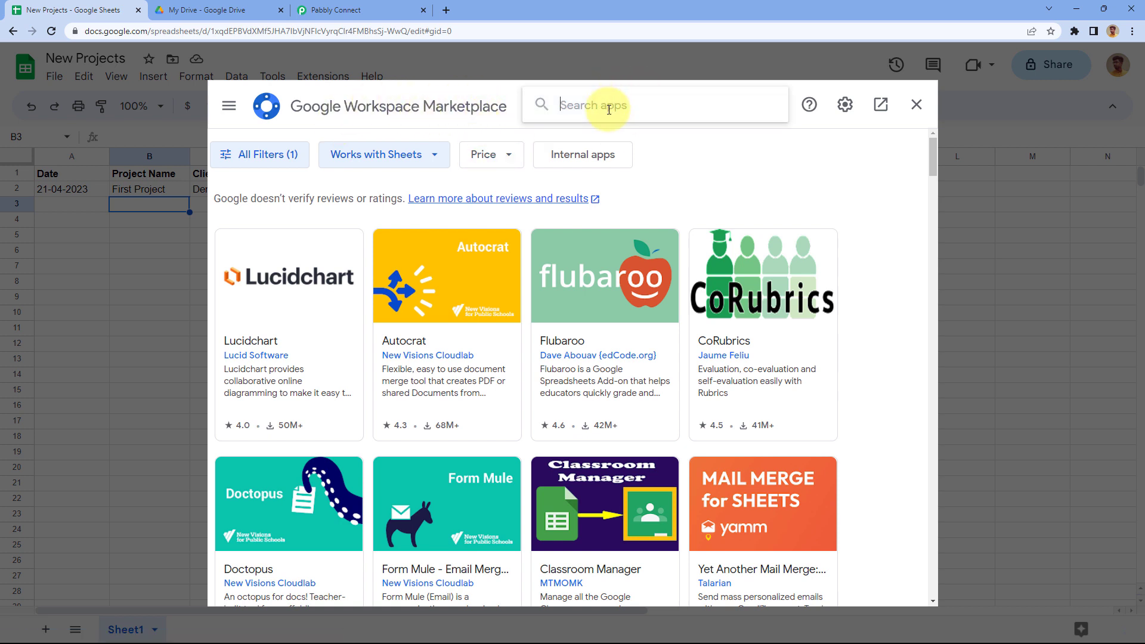
pyautogui.write('Pabbly')
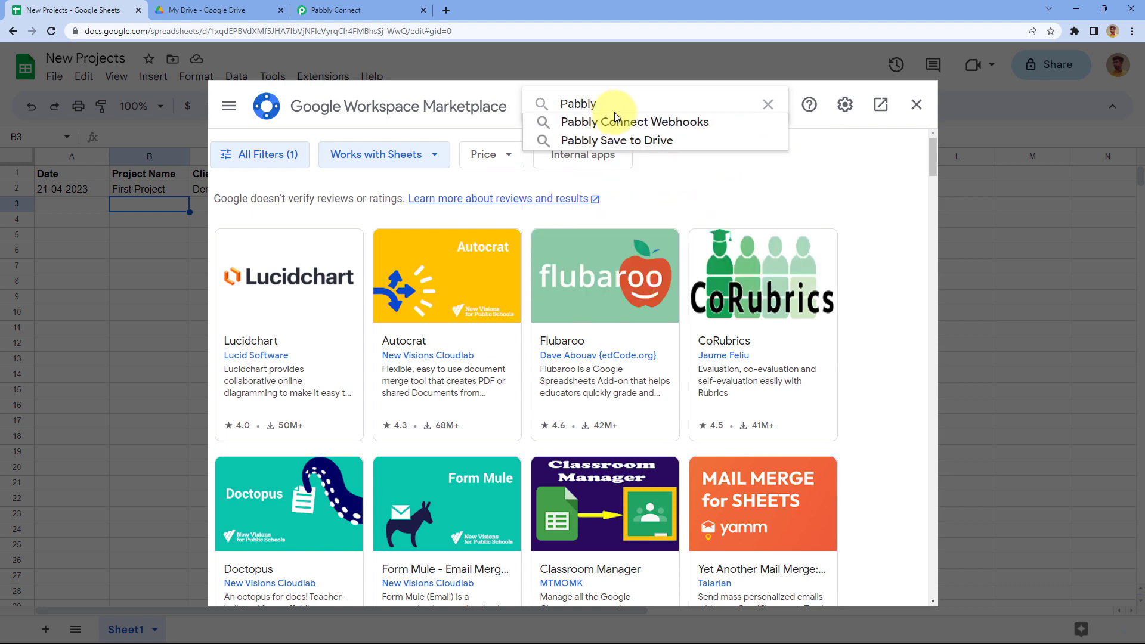
pyautogui.click(614, 122)
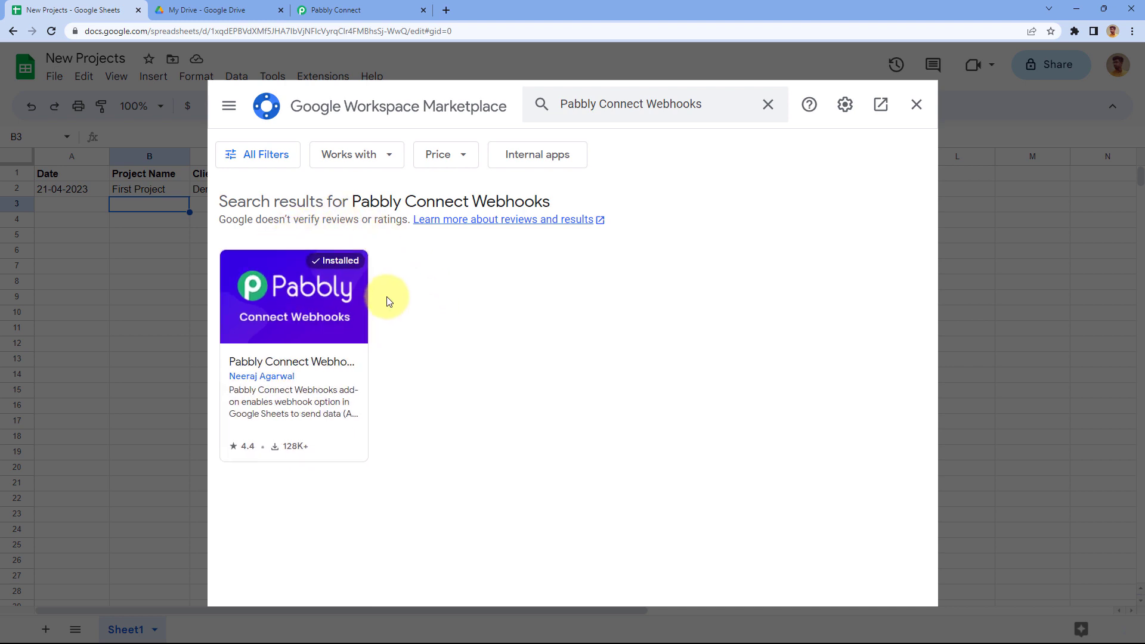
pyautogui.click(915, 106)
# Step: Reload the spreadsheet and bring up the Pabbly Connect Webhooks add-on menu
pyautogui.click(52, 31)
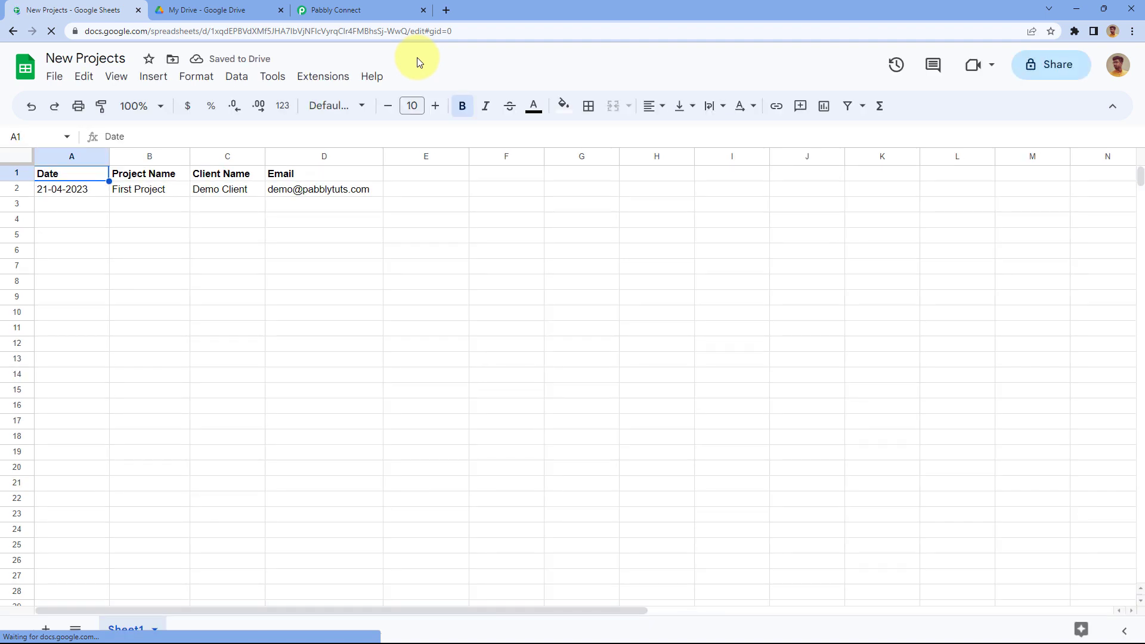
pyautogui.click(323, 80)
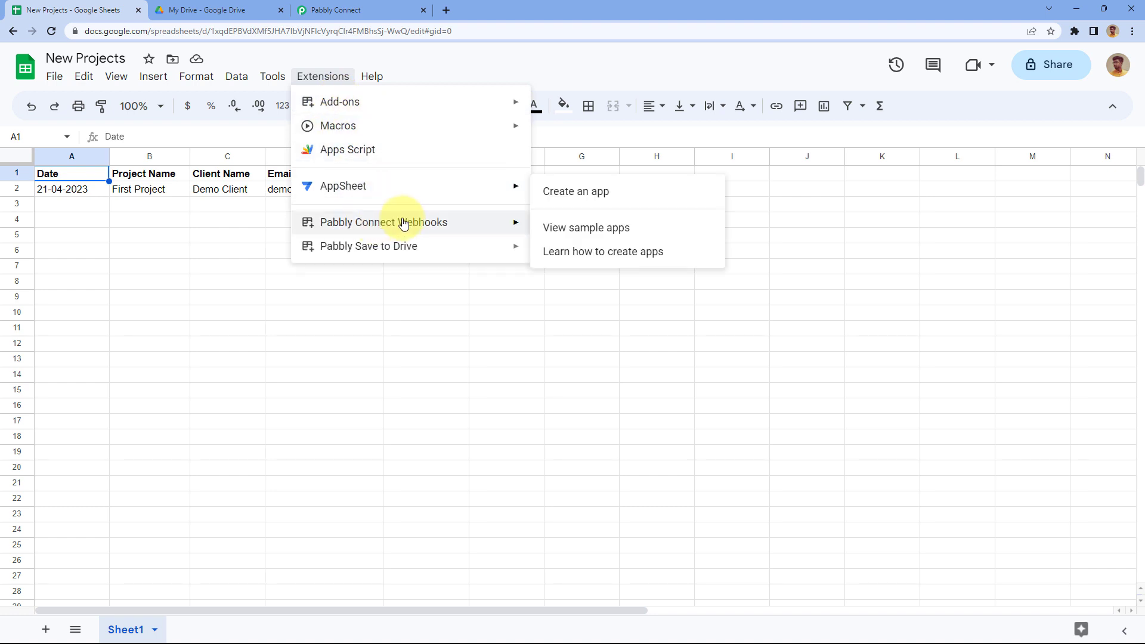
pyautogui.moveTo(424, 225)
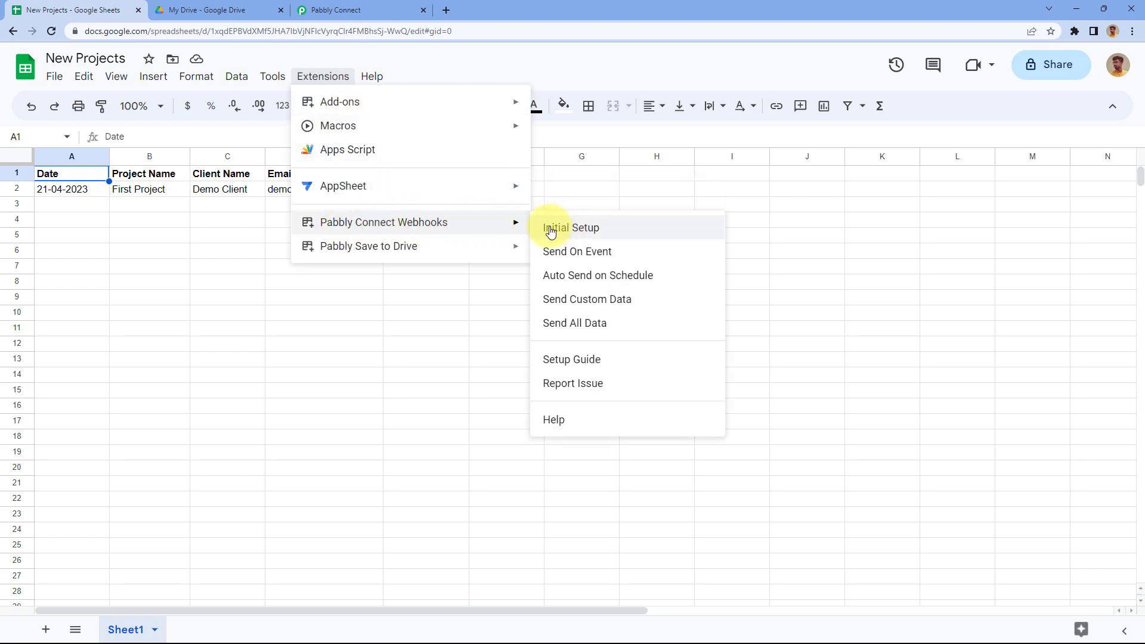
# Step: Open the Pabbly Connect Webhooks Initial Setup form, then return to the workflow's webhook URL
pyautogui.click(608, 232)
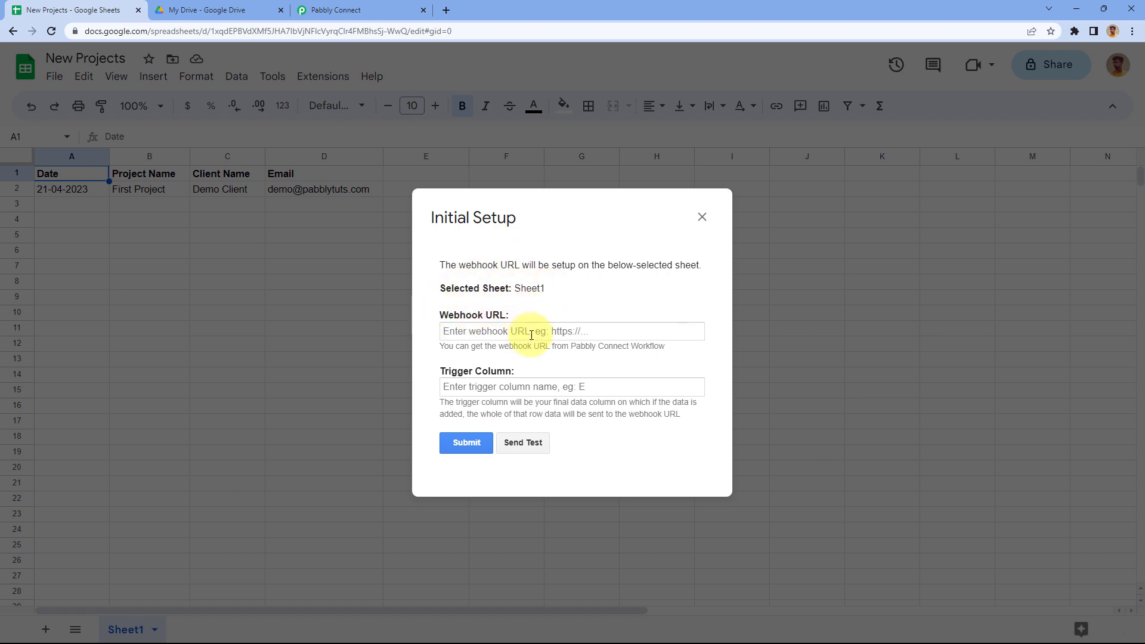
pyautogui.click(370, 10)
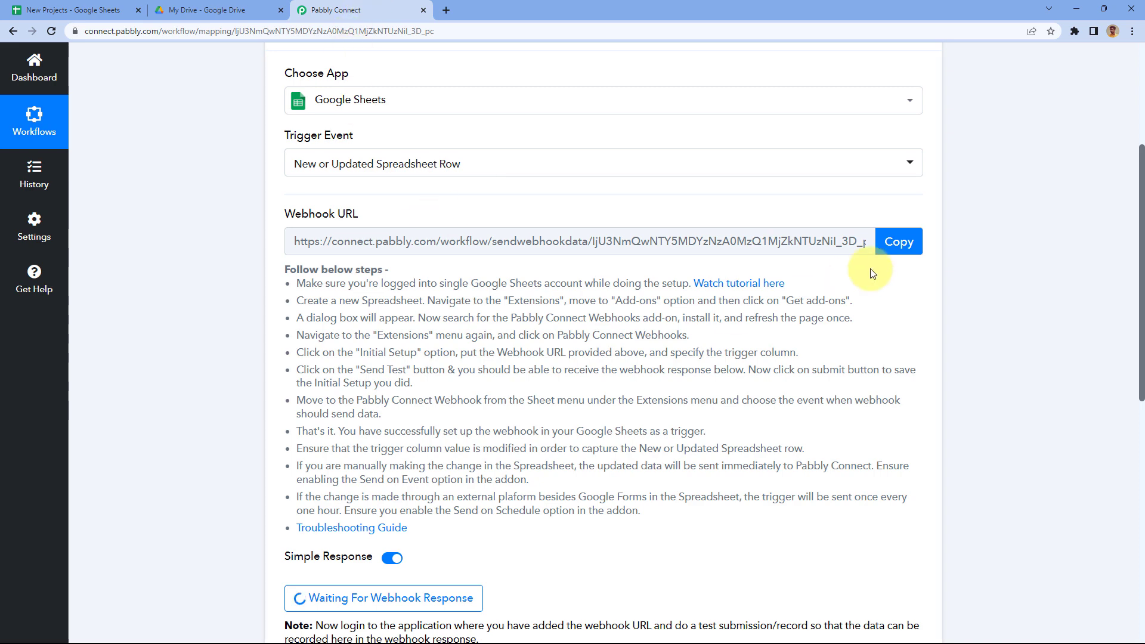
# Step: Paste the copied Pabbly webhook URL into the Initial Setup's Webhook URL field
pyautogui.click(909, 243)
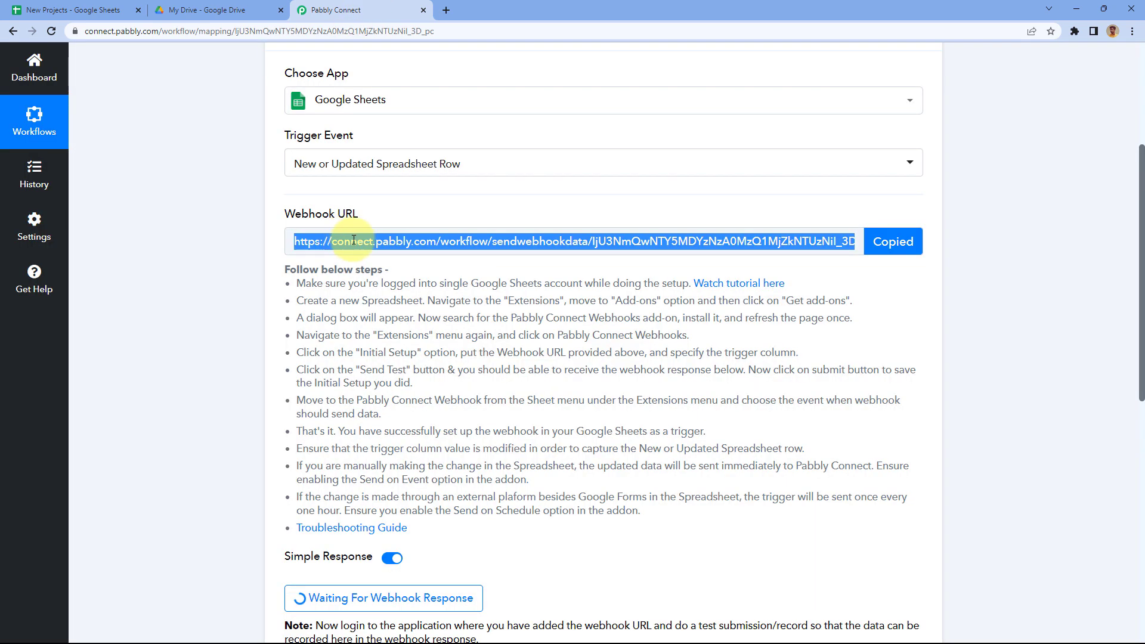
pyautogui.click(66, 10)
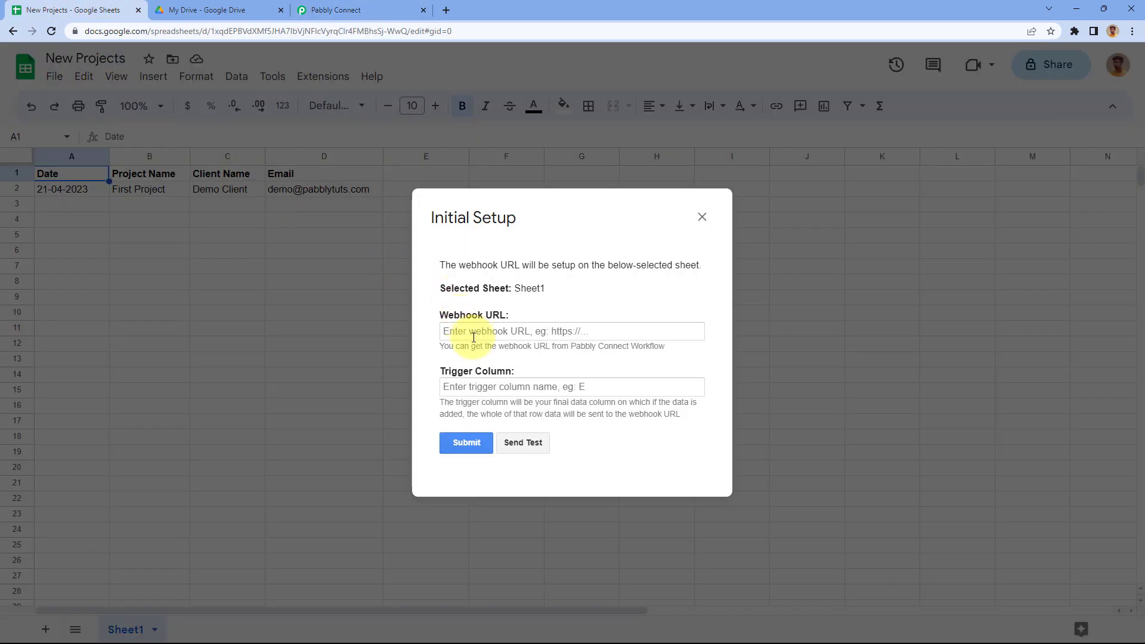
pyautogui.click(477, 334)
pyautogui.rightClick(477, 334)
pyautogui.click(507, 429)
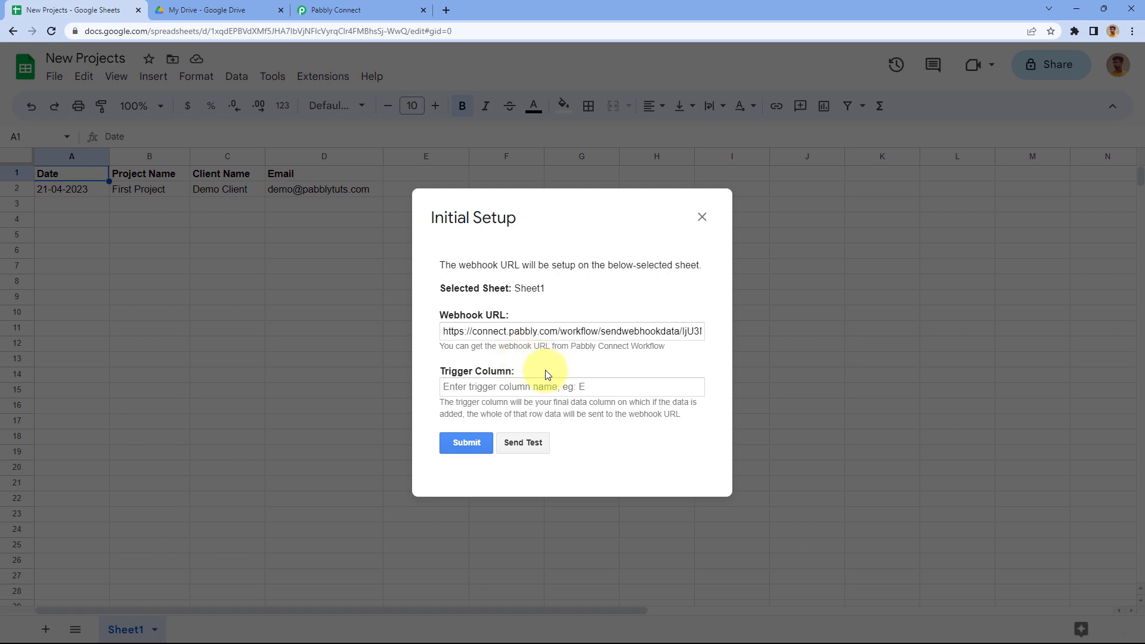
# Step: Set the Initial Setup's trigger column to D
pyautogui.moveTo(566, 221); pyautogui.dragTo(674, 255)
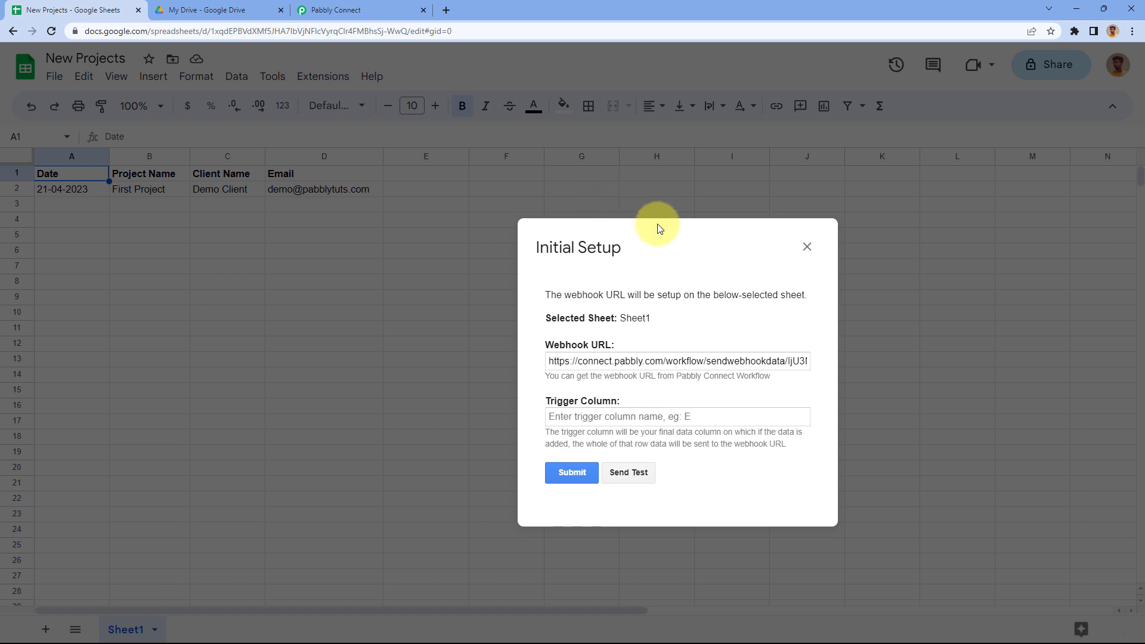
pyautogui.moveTo(662, 234); pyautogui.dragTo(554, 210)
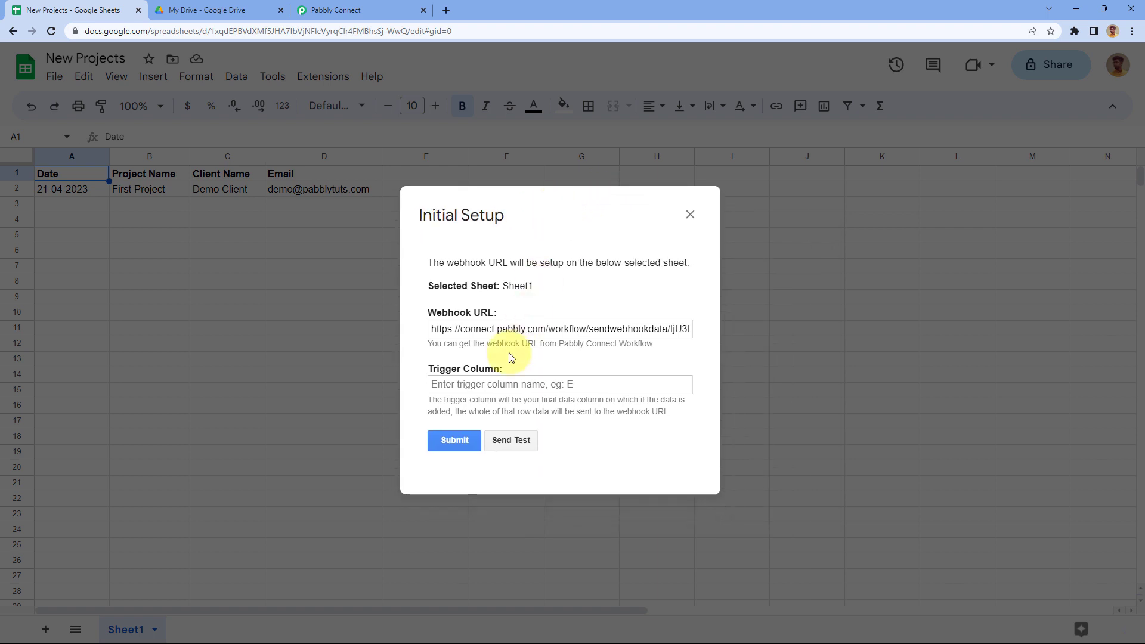
pyautogui.click(485, 388)
pyautogui.write('D')
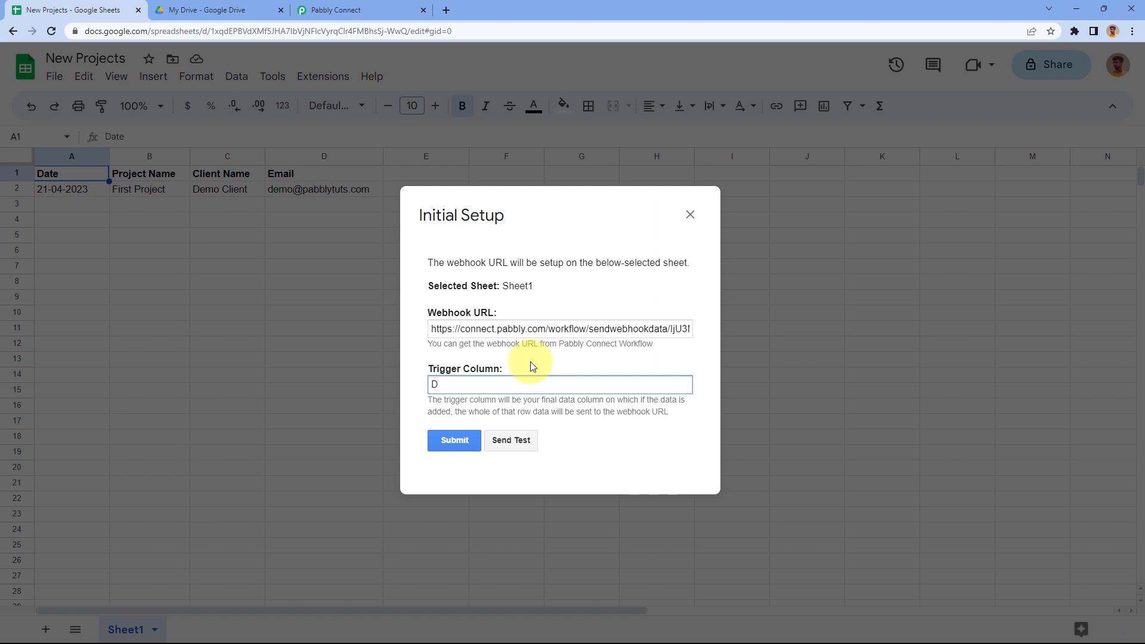
# Step: Send a test of the sheet's sample row, then check the Pabbly Connect workflow
pyautogui.click(484, 360)
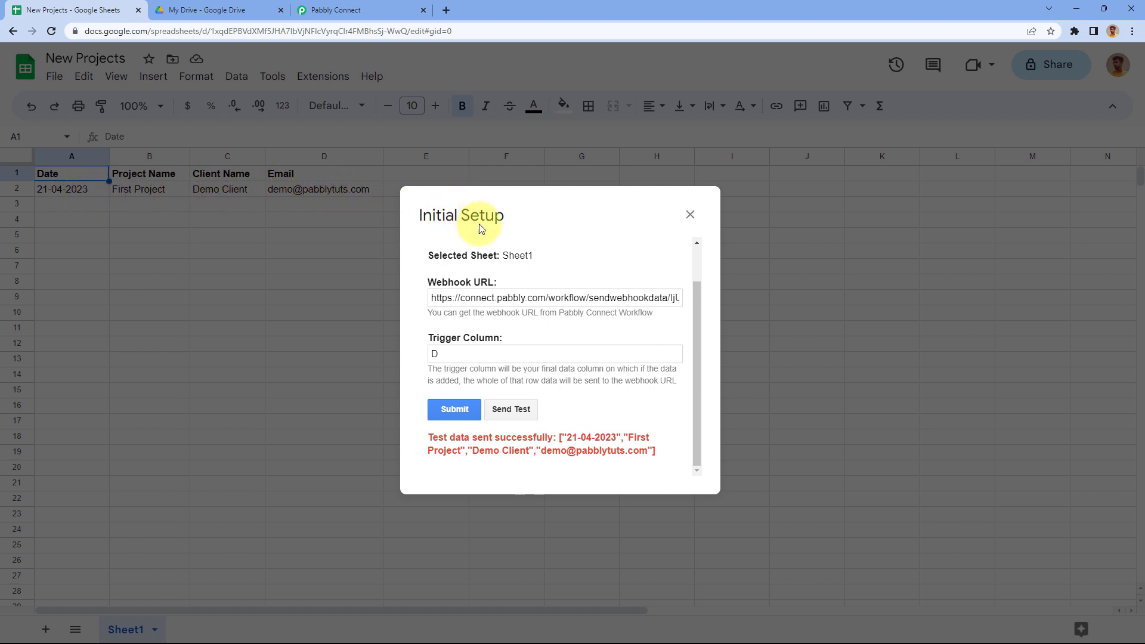
pyautogui.click(380, 7)
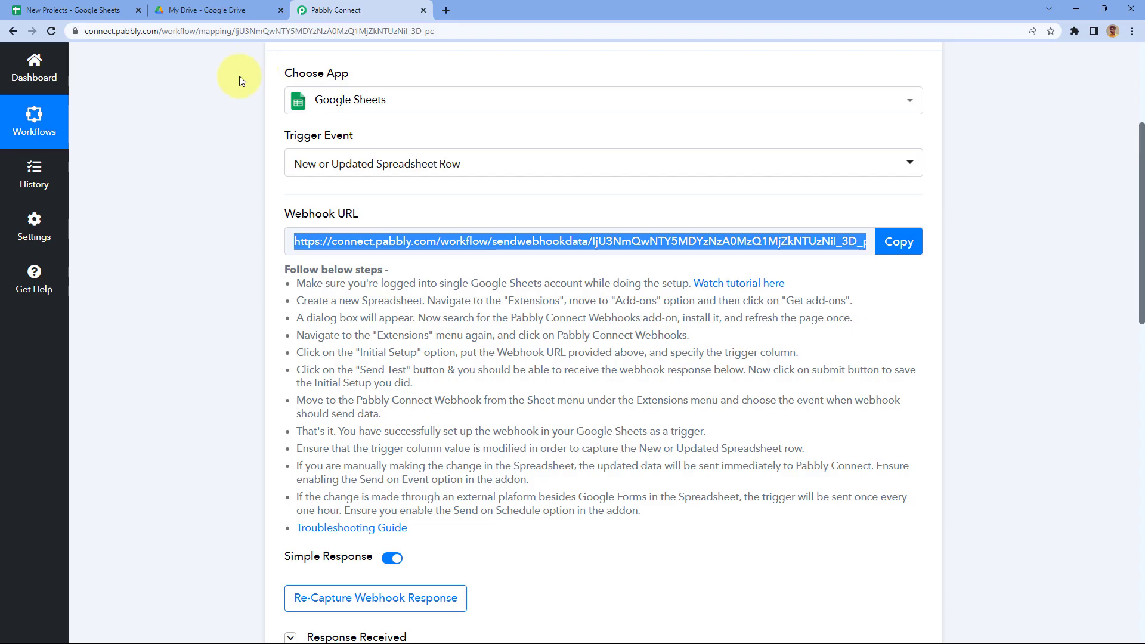
# Step: Scroll down to the webhook response received from the New Projects sheet
pyautogui.scroll(-6, 206, 284)
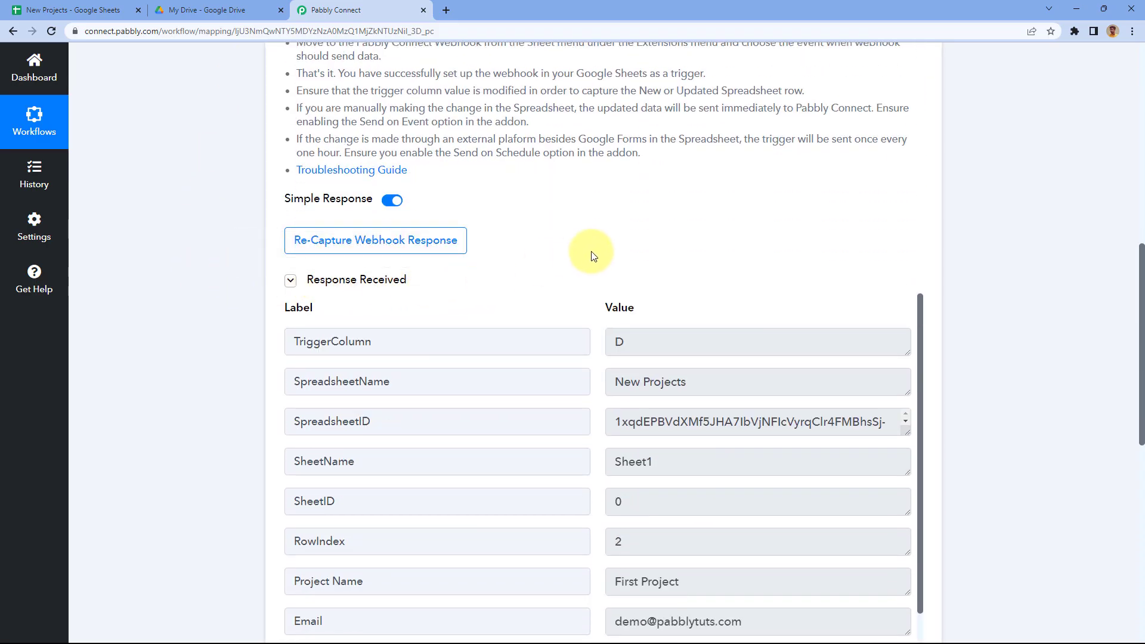
pyautogui.scroll(-3, 590, 253)
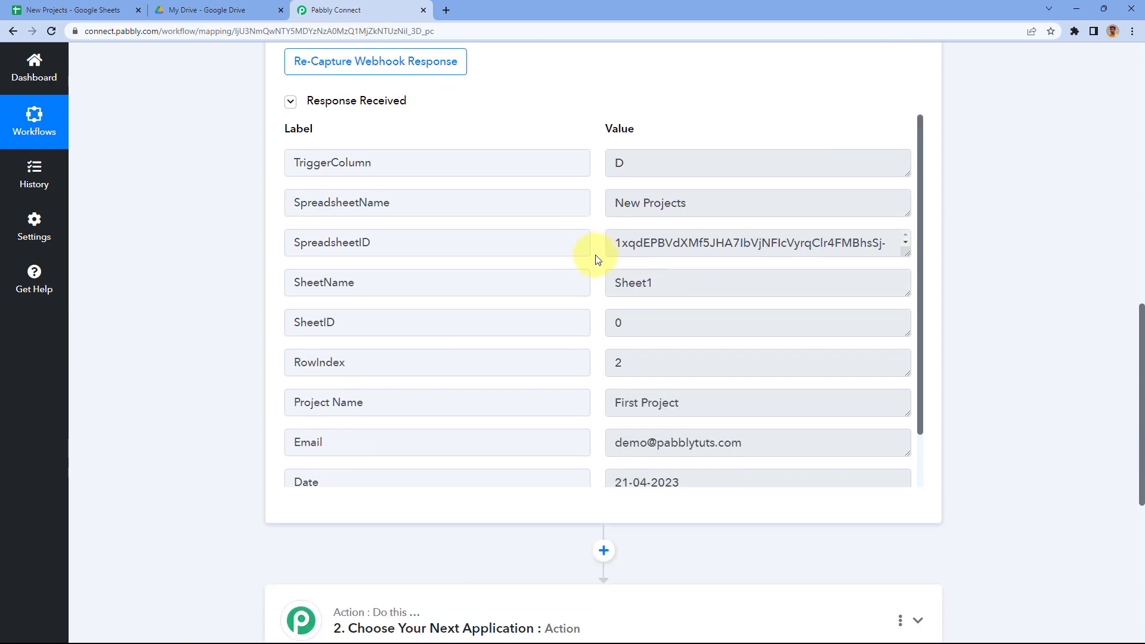
pyautogui.scroll(-1, 593, 257)
pyautogui.click(58, 5)
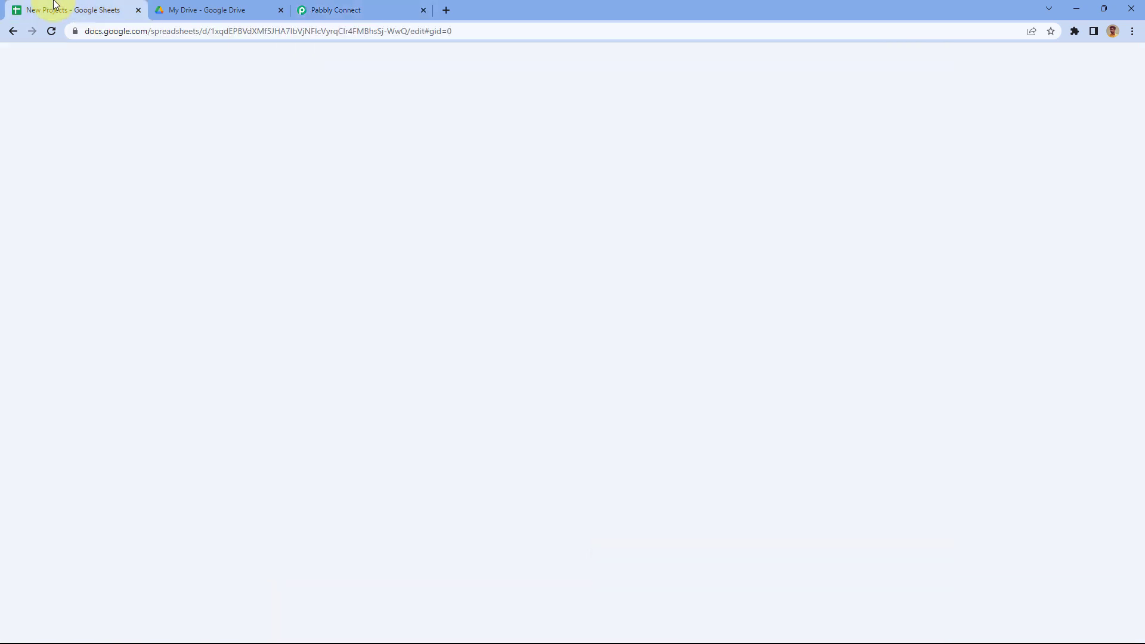
pyautogui.click(355, 10)
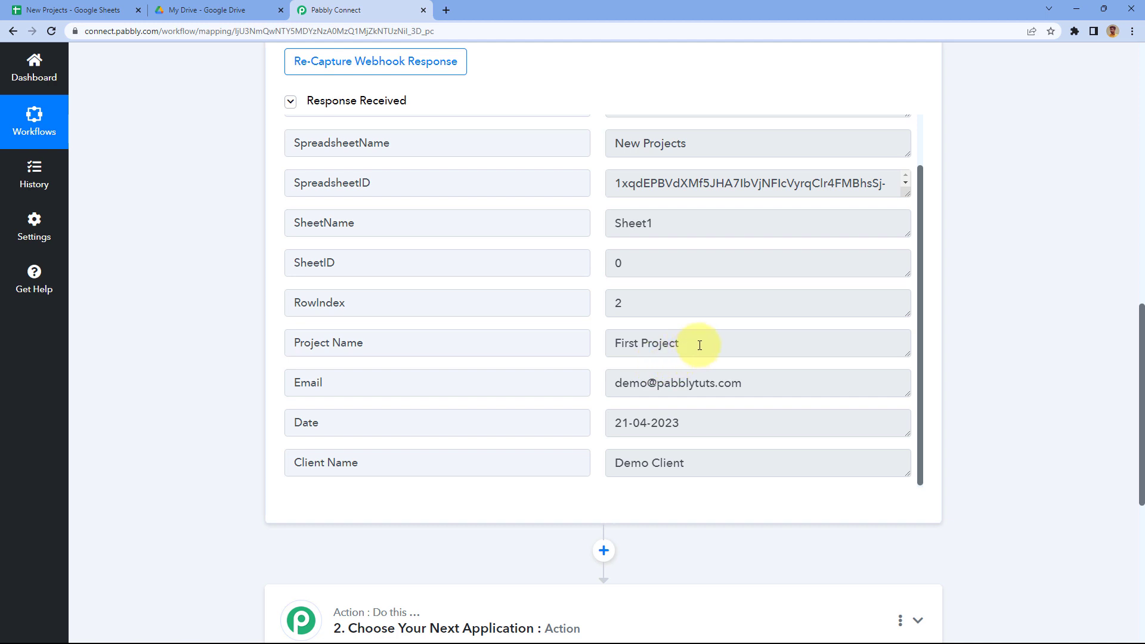
# Step: Verify the received First Project, Email, 21-04-2023 and Demo Client values, then return to the sheet
pyautogui.moveTo(691, 343); pyautogui.dragTo(596, 345)
pyautogui.moveTo(757, 381); pyautogui.dragTo(594, 385)
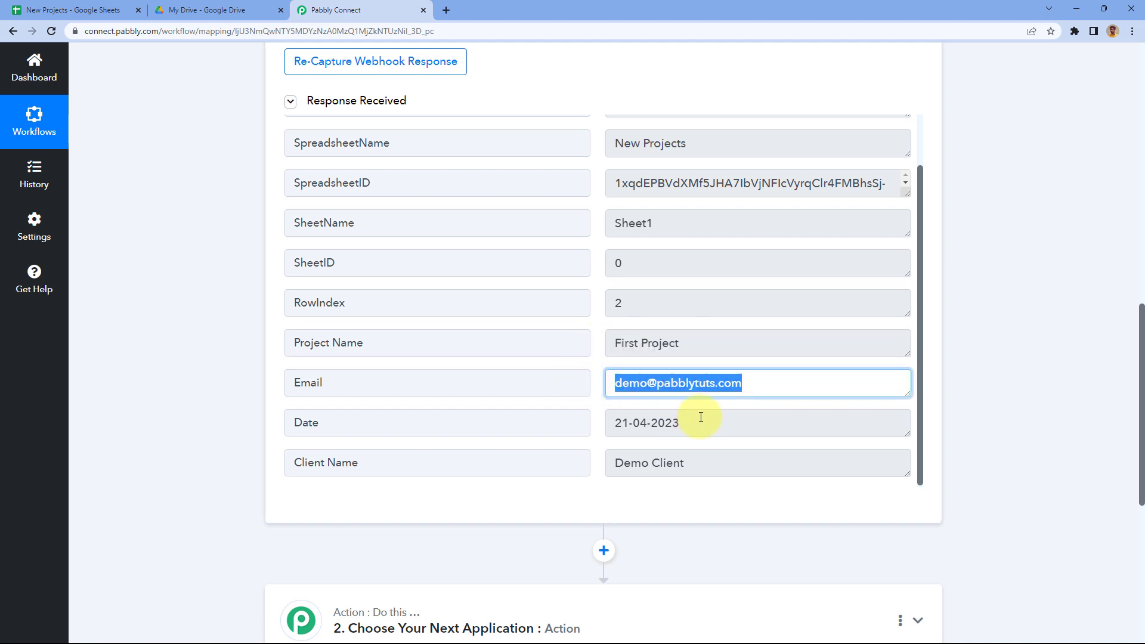
pyautogui.moveTo(615, 423); pyautogui.dragTo(656, 424)
pyautogui.moveTo(706, 464); pyautogui.dragTo(595, 468)
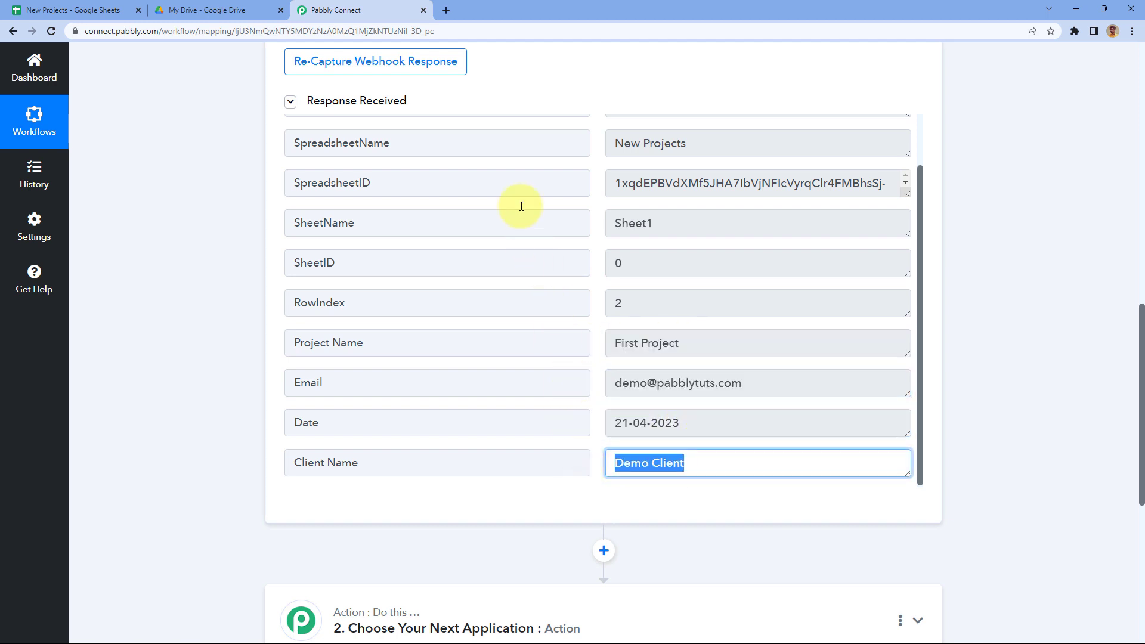
pyautogui.click(68, 10)
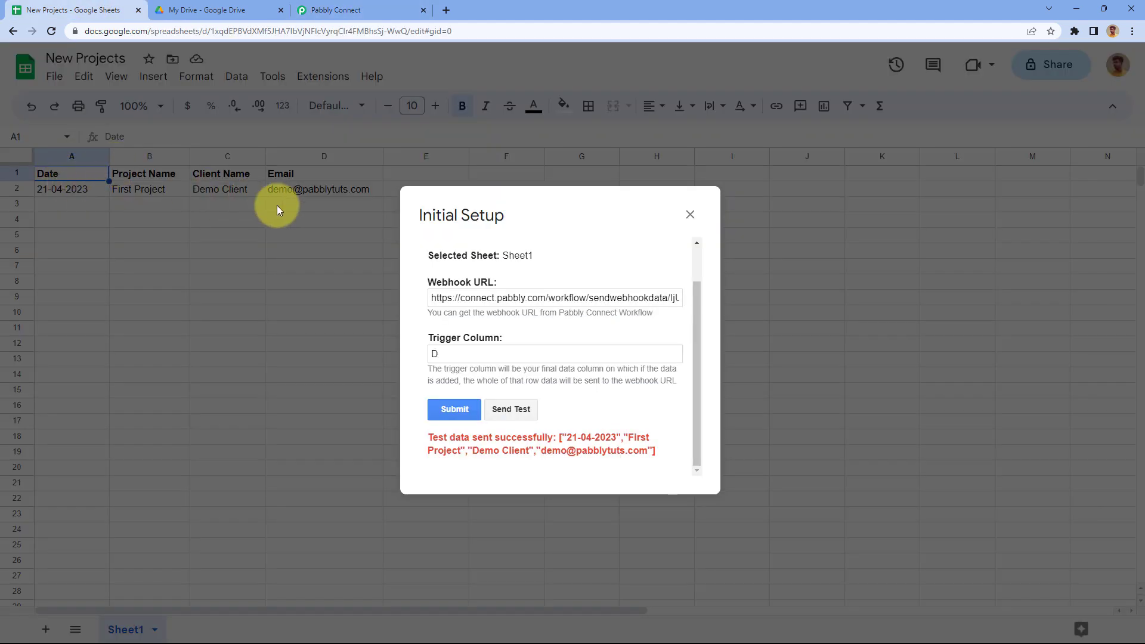
pyautogui.click(356, 11)
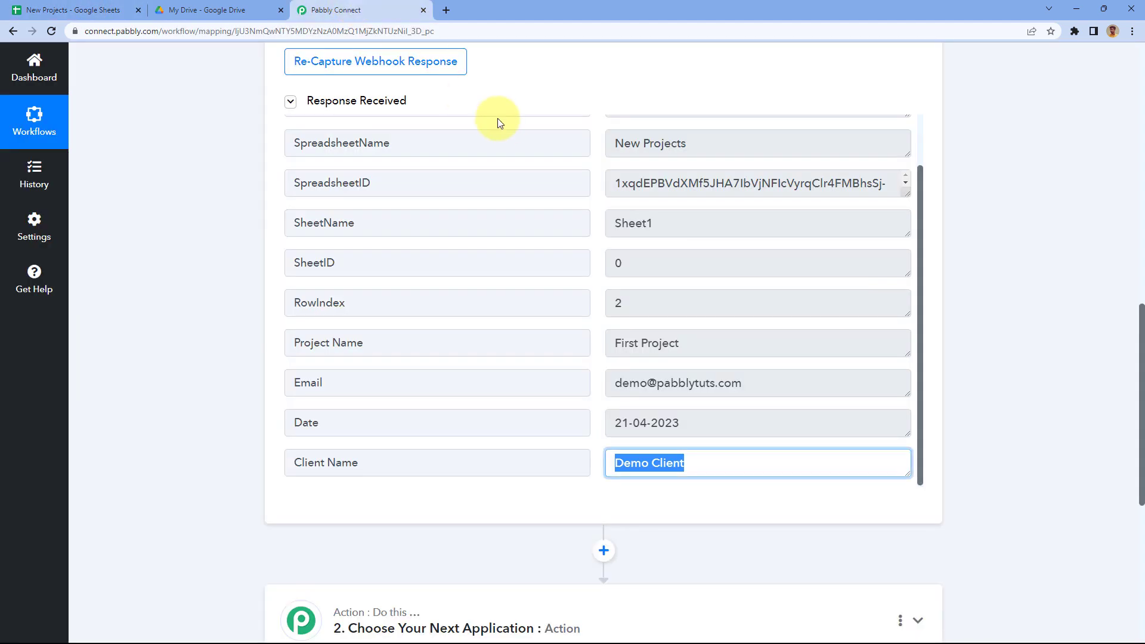
pyautogui.click(520, 90)
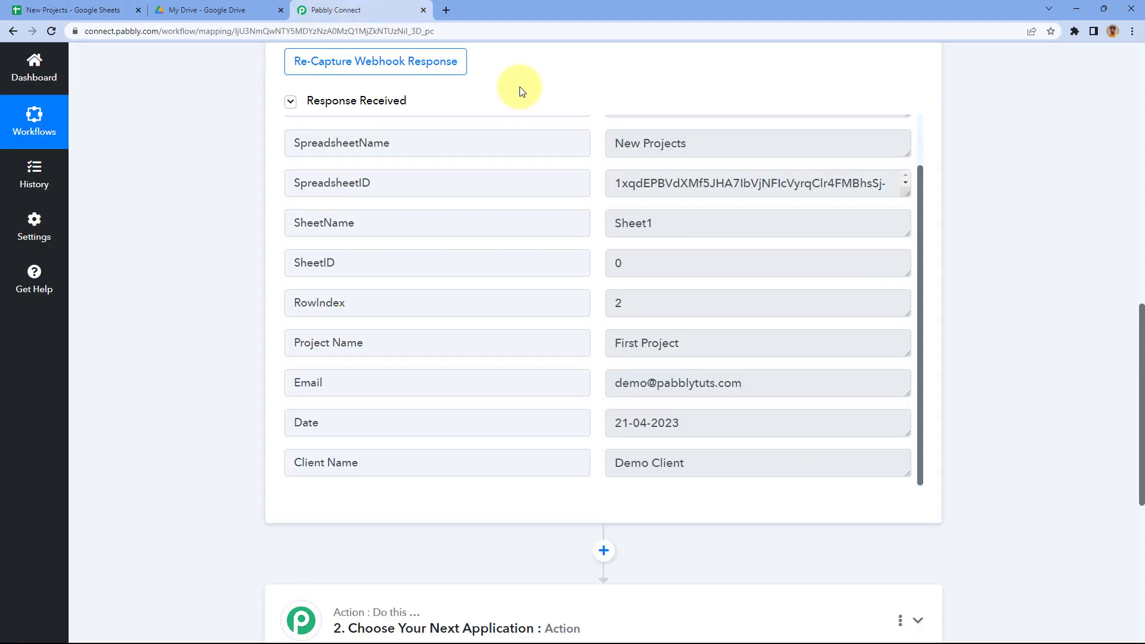
pyautogui.click(108, 8)
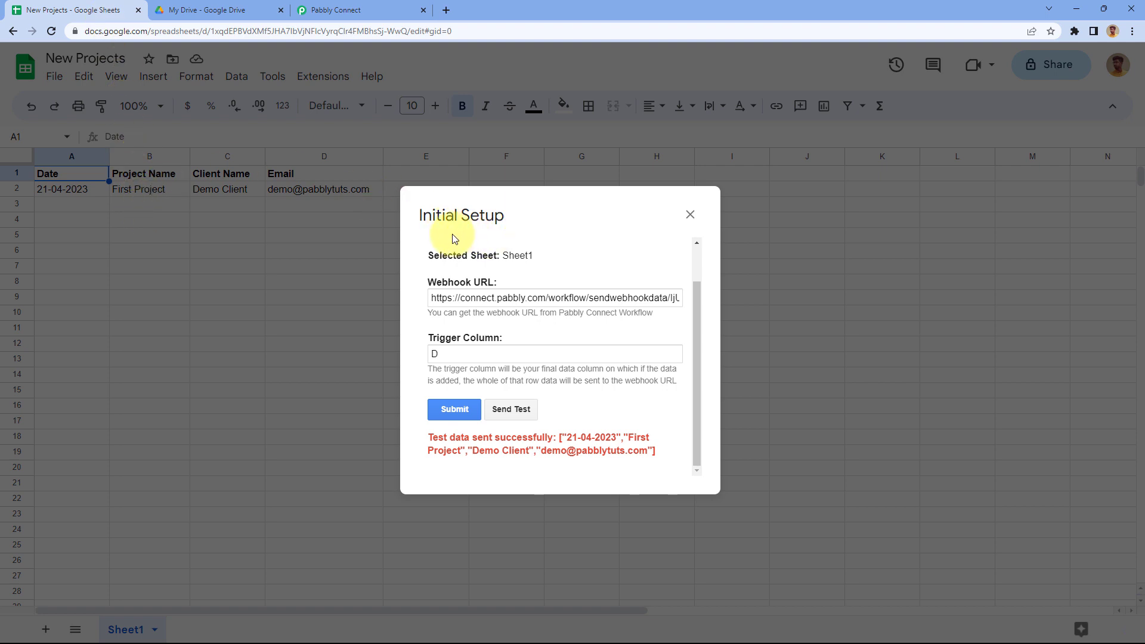
# Step: Save the webhook setup and send the New Projects sheet data to Pabbly using Send On Event
pyautogui.click(457, 409)
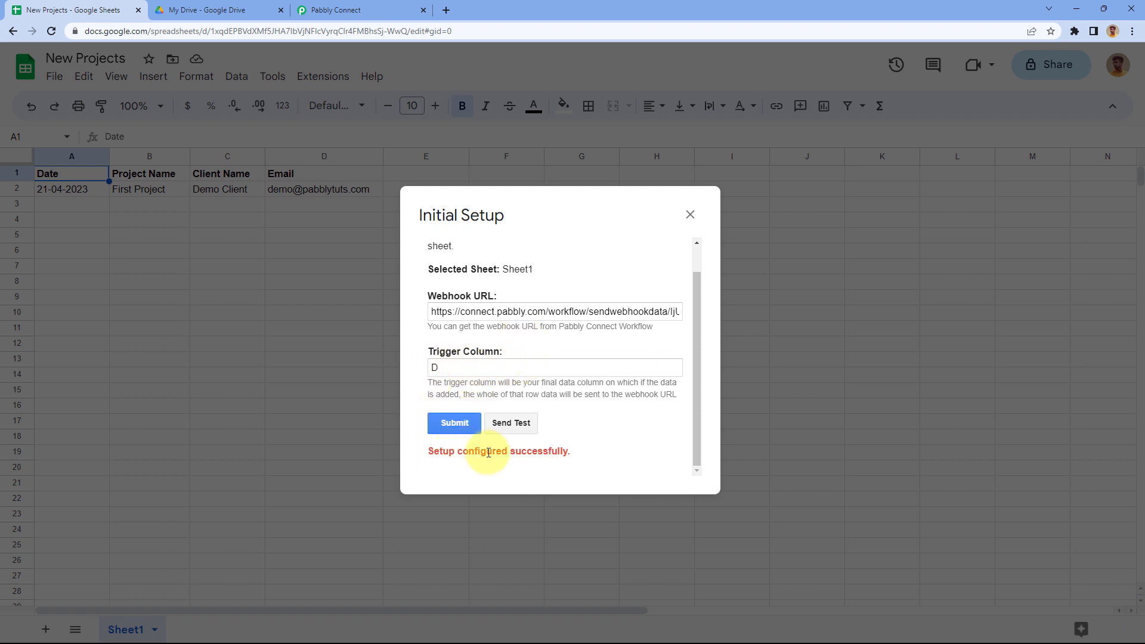
pyautogui.click(689, 216)
pyautogui.click(308, 78)
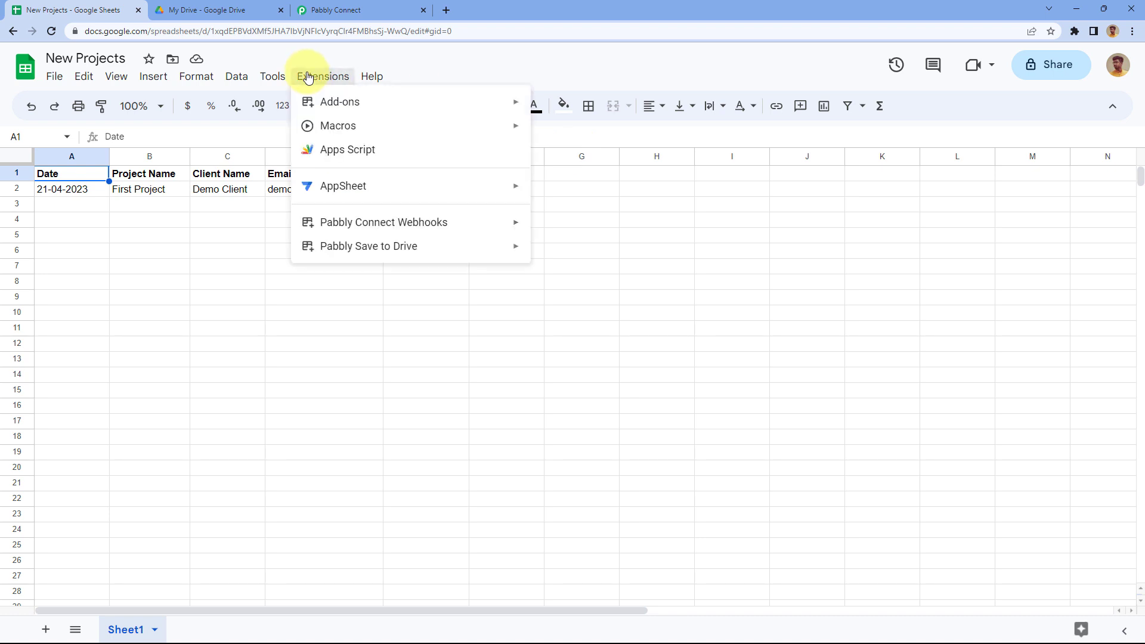
pyautogui.moveTo(429, 224)
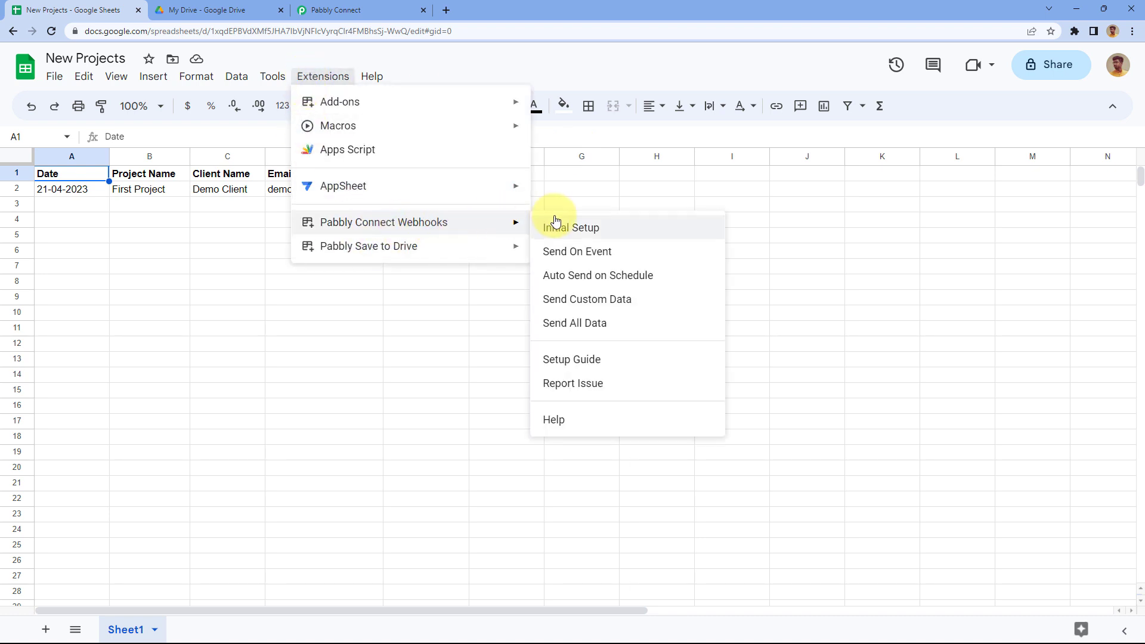
pyautogui.click(543, 261)
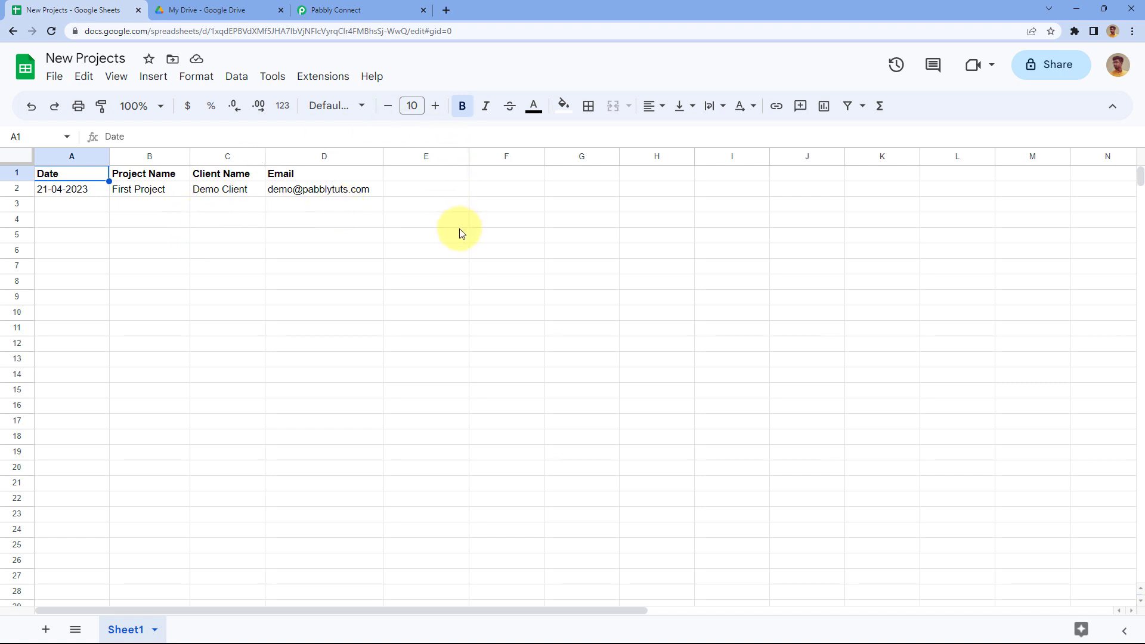
# Step: Review the webhook's captured response in Pabbly Connect, including the First Project name value
pyautogui.click(347, 12)
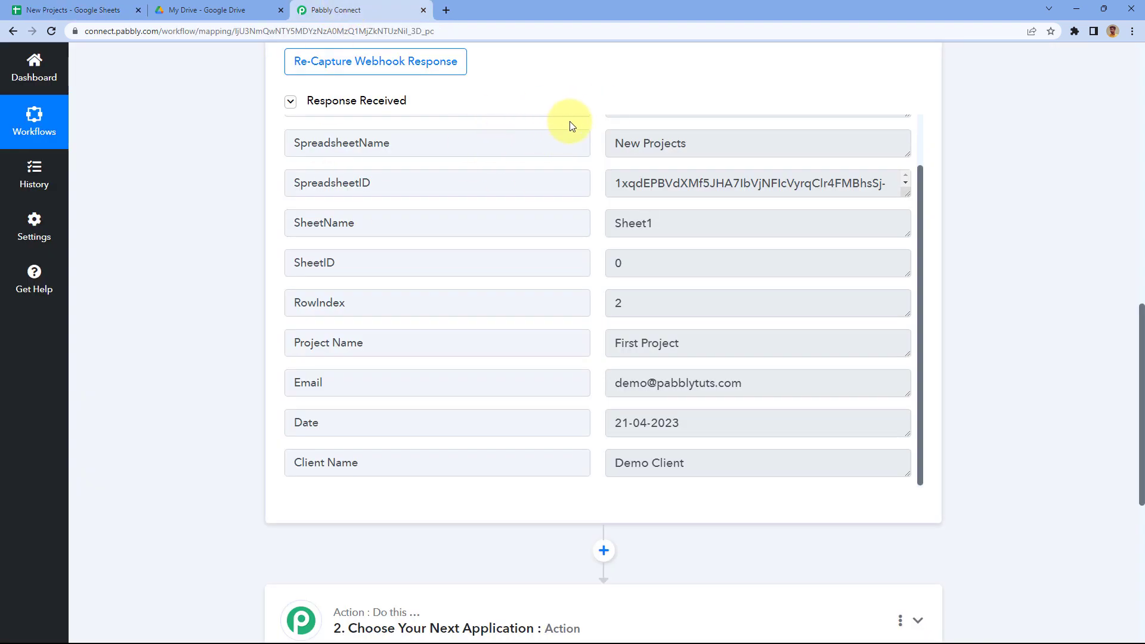
pyautogui.scroll(-2, 592, 95)
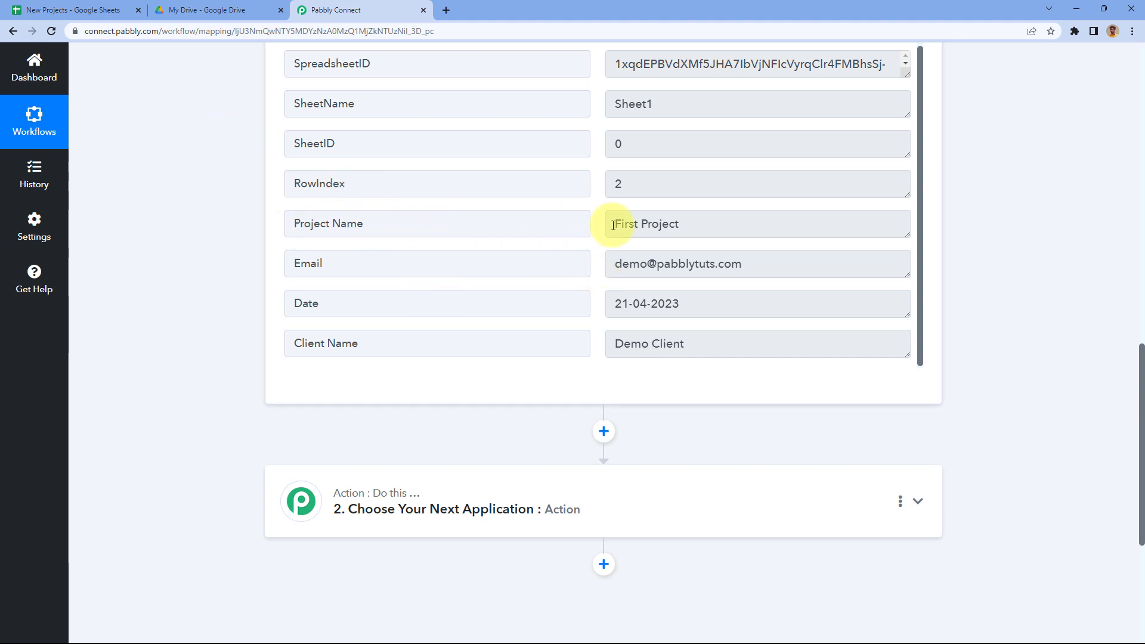
pyautogui.click(659, 222)
pyautogui.hotkey('ctrl', 'a')
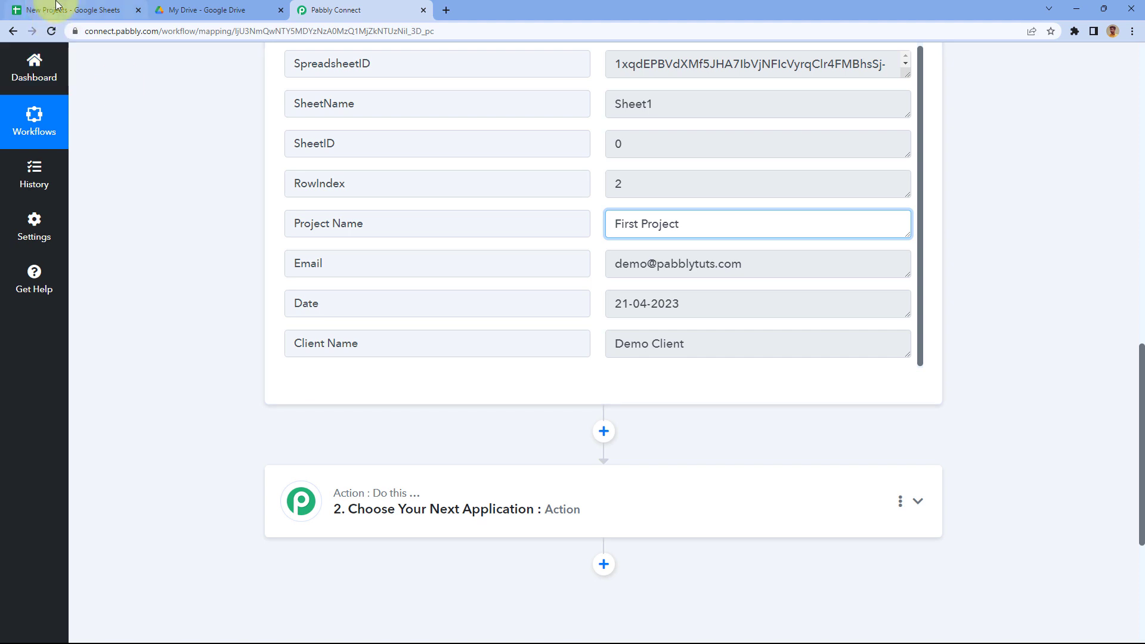
# Step: Cross-check the New Projects sheet and Google Drive, then return to the workflow's action step
pyautogui.click(53, 11)
pyautogui.click(170, 204)
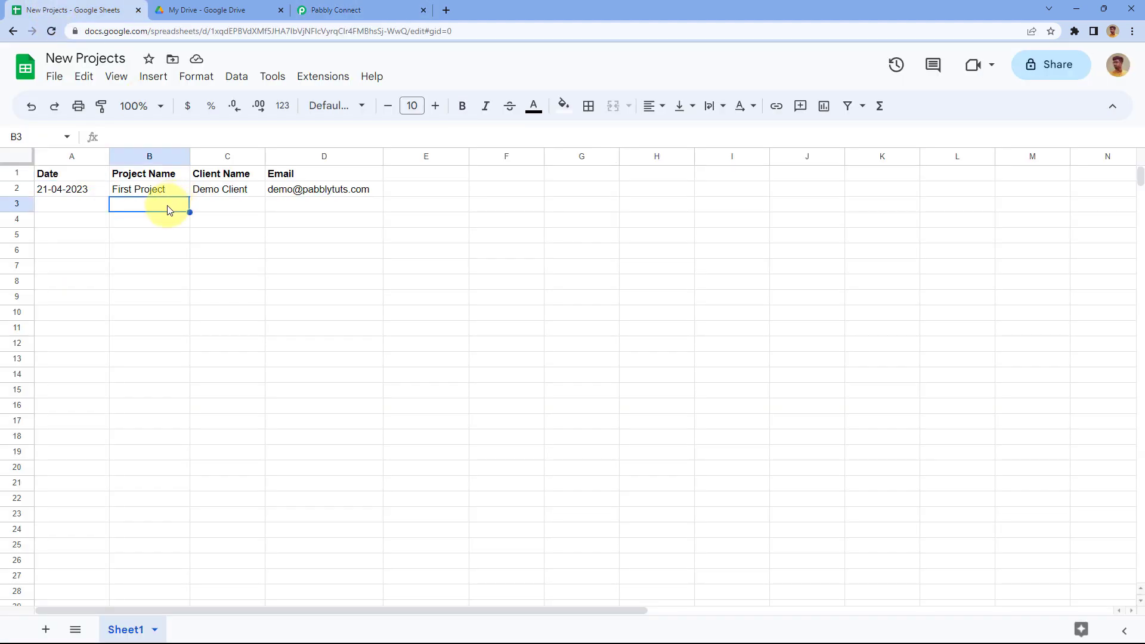
pyautogui.click(202, 10)
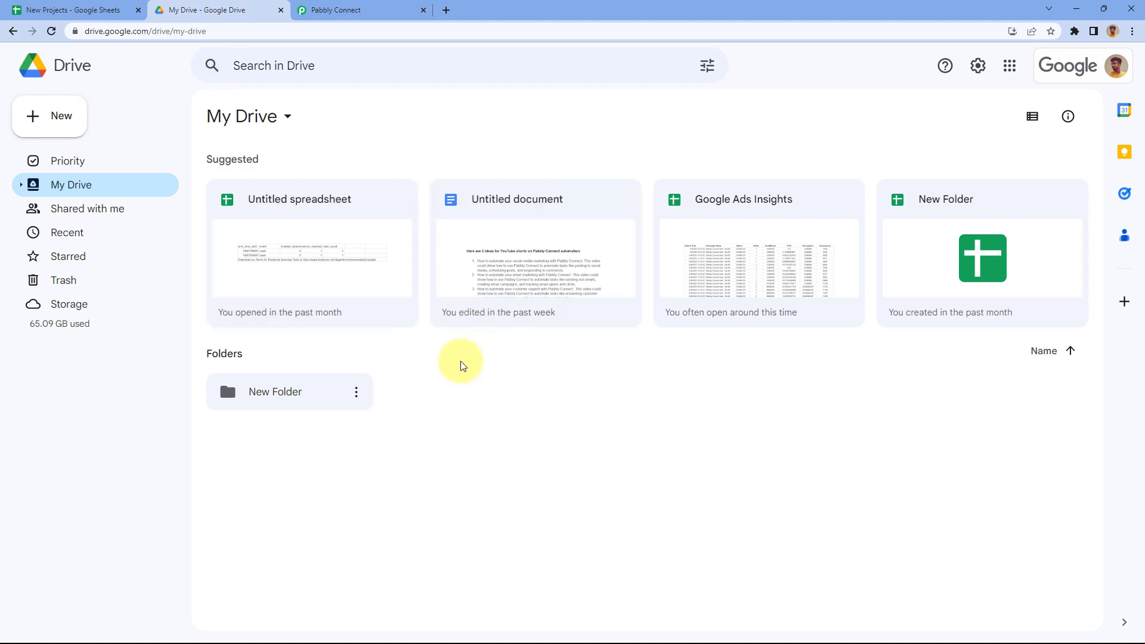
pyautogui.click(367, 8)
pyautogui.scroll(-5, 232, 307)
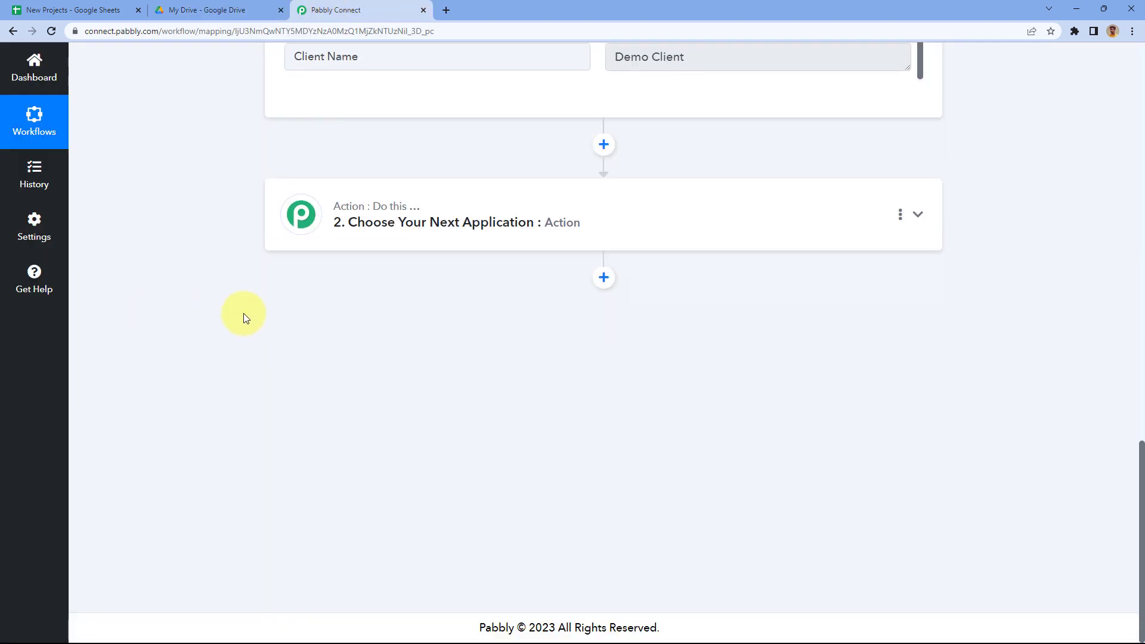
# Step: Search for 'Google Drive' and set it as the app for workflow step 2
pyautogui.click(496, 203)
pyautogui.scroll(-1, 328, 252)
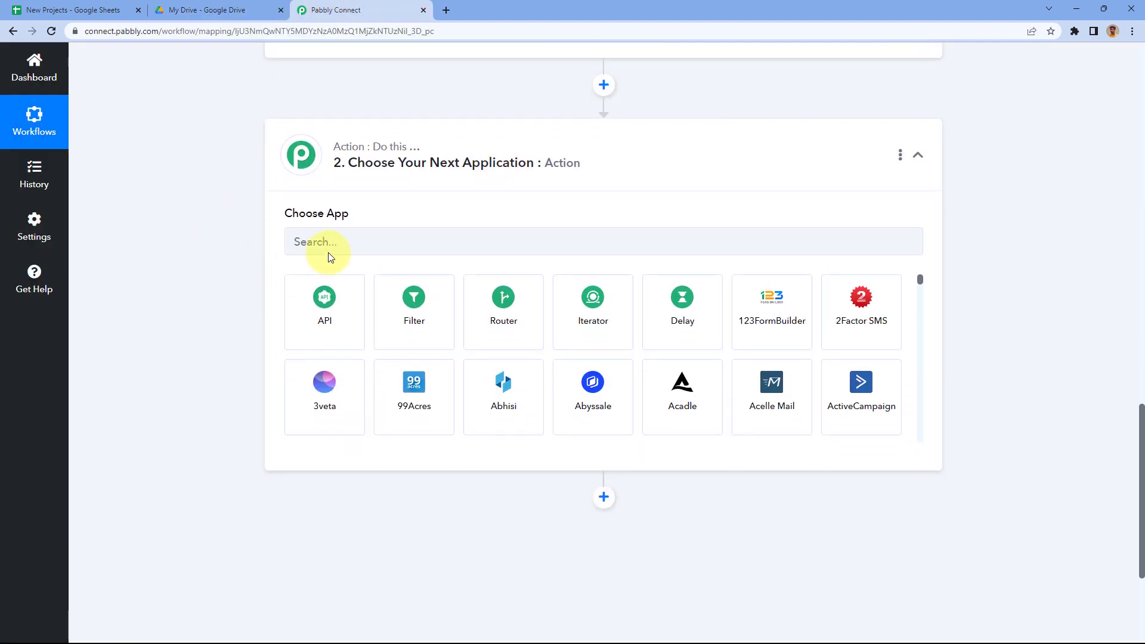
pyautogui.click(327, 252)
pyautogui.write('Google')
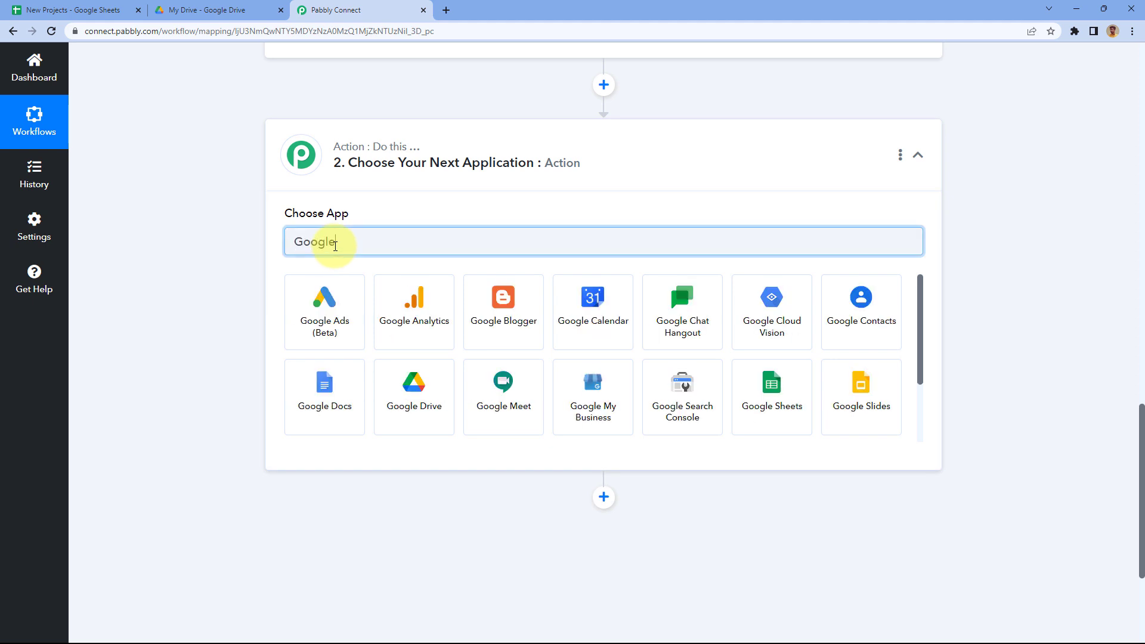
pyautogui.write(' Drive')
pyautogui.click(331, 307)
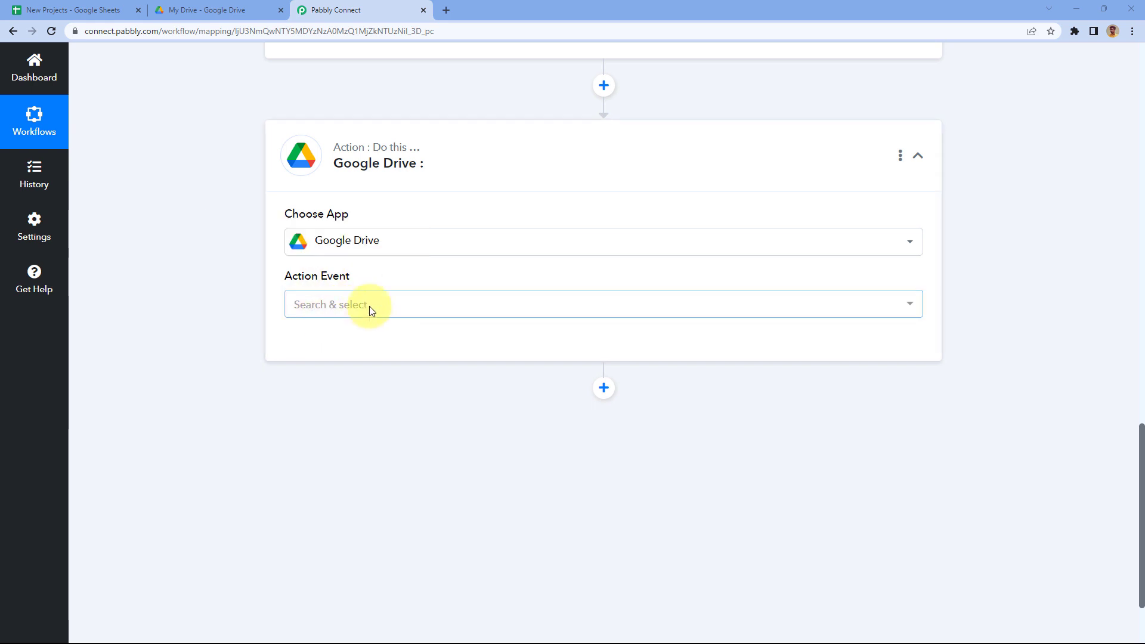
# Step: Browse the Google Drive action events, then check the folders in My Drive
pyautogui.click(370, 307)
pyautogui.scroll(-1, 232, 286)
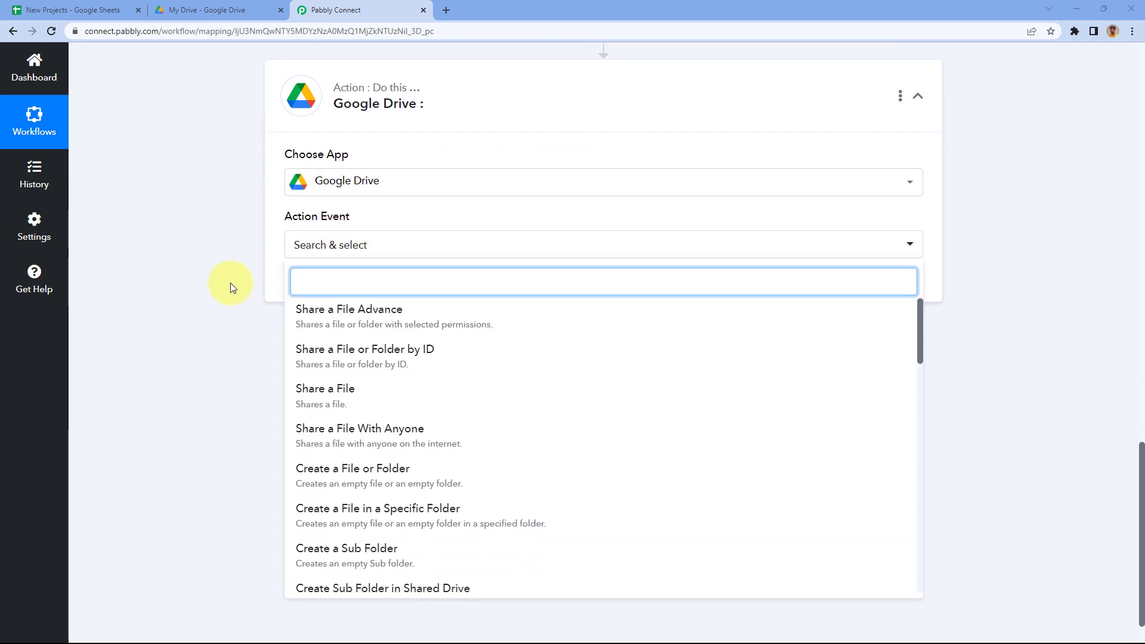
pyautogui.scroll(-1, 231, 282)
pyautogui.scroll(-4, 384, 304)
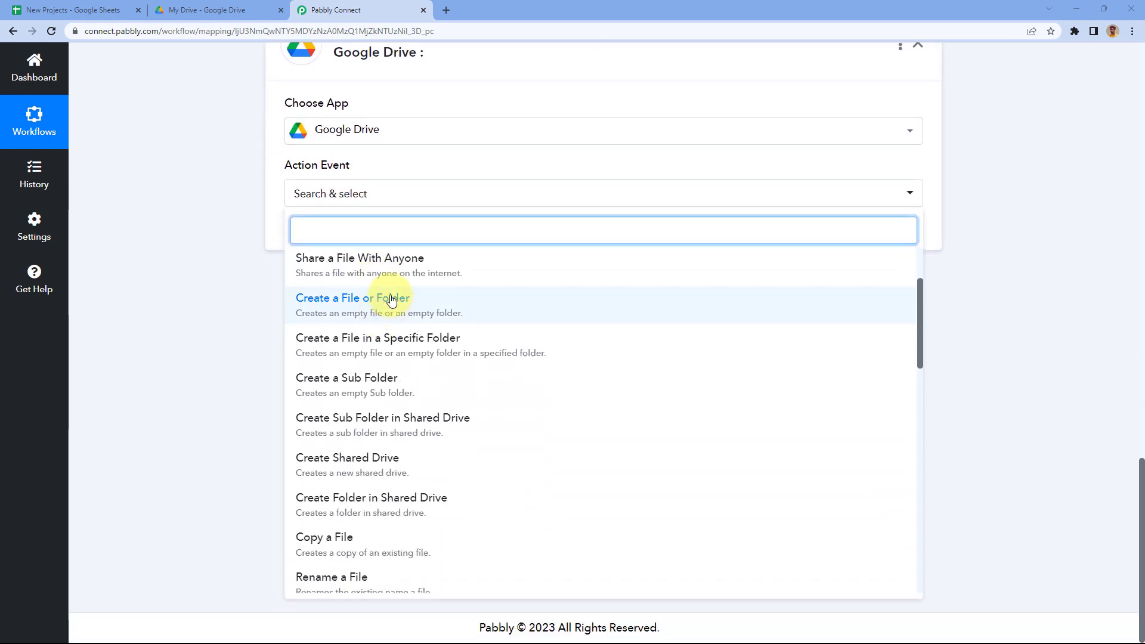
pyautogui.scroll(2, 391, 353)
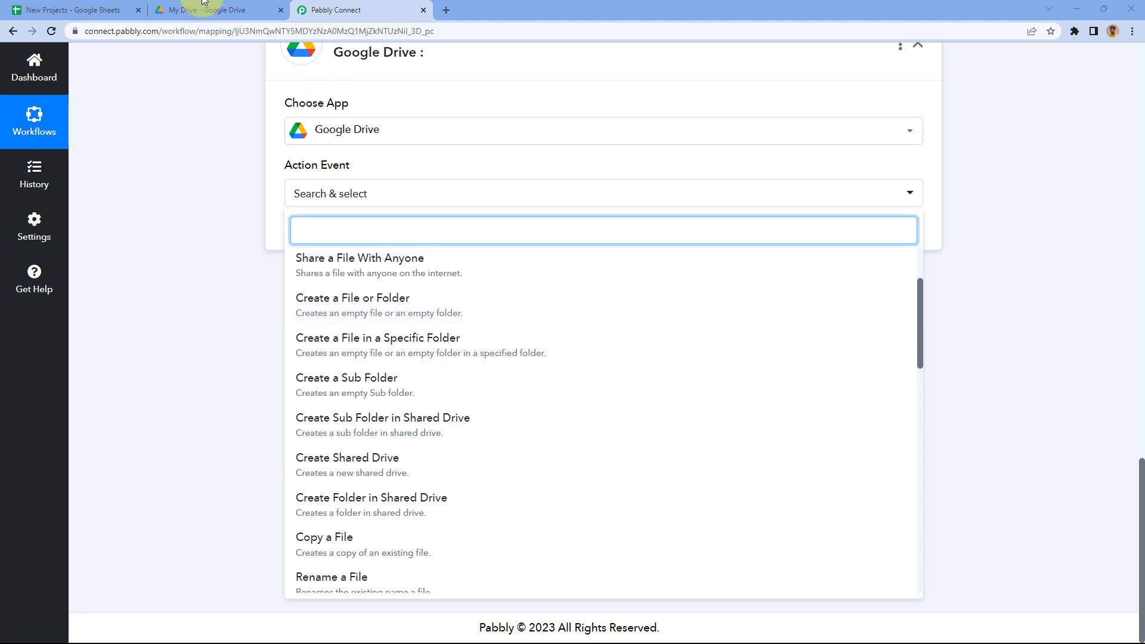
pyautogui.click(216, 10)
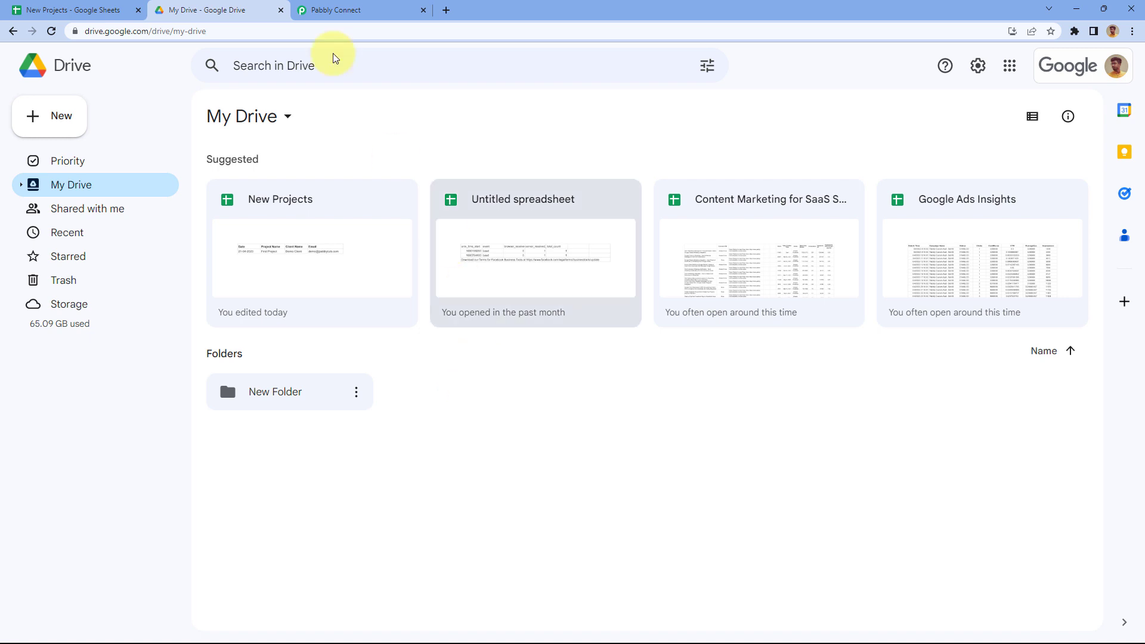
pyautogui.click(316, 9)
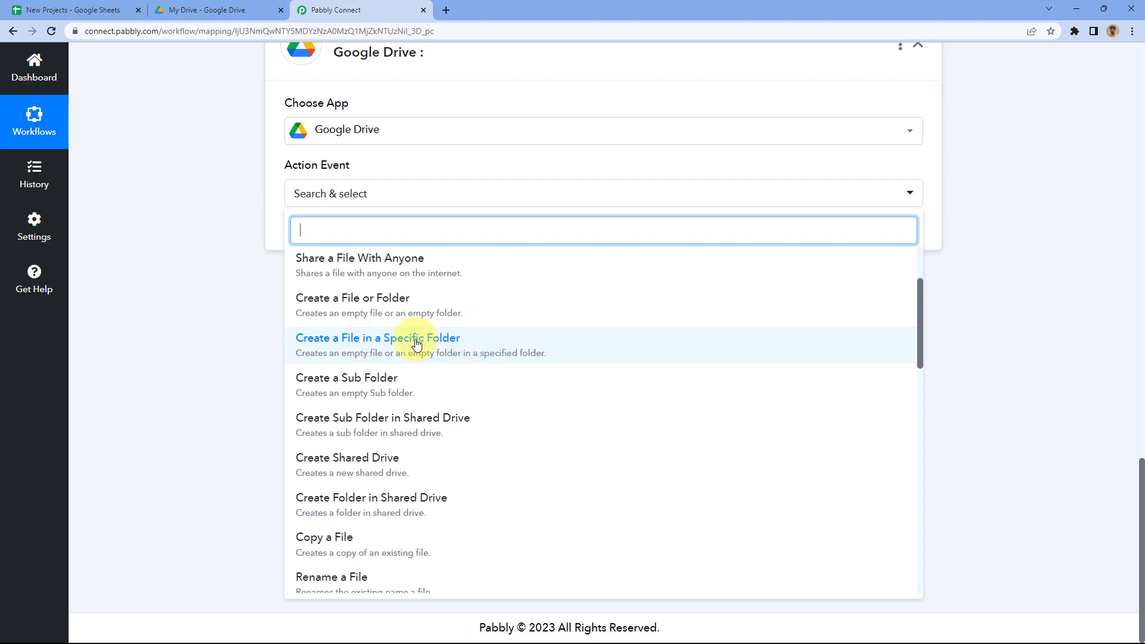
pyautogui.click(235, 12)
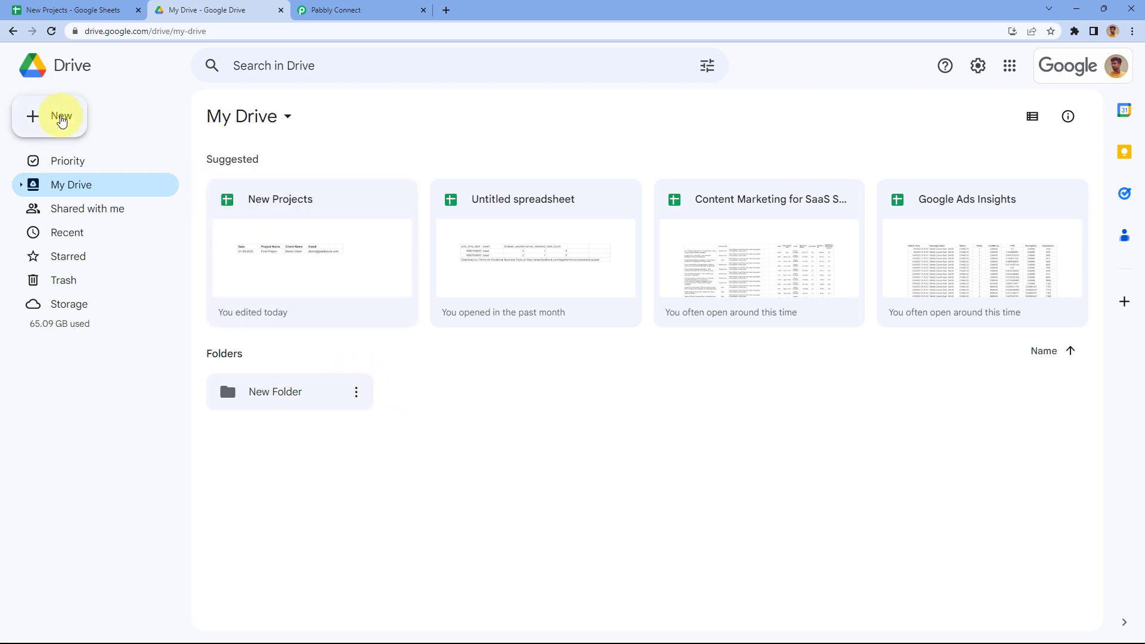
# Step: Create a new folder named 'Project Data' in My Drive
pyautogui.click(57, 115)
pyautogui.click(127, 119)
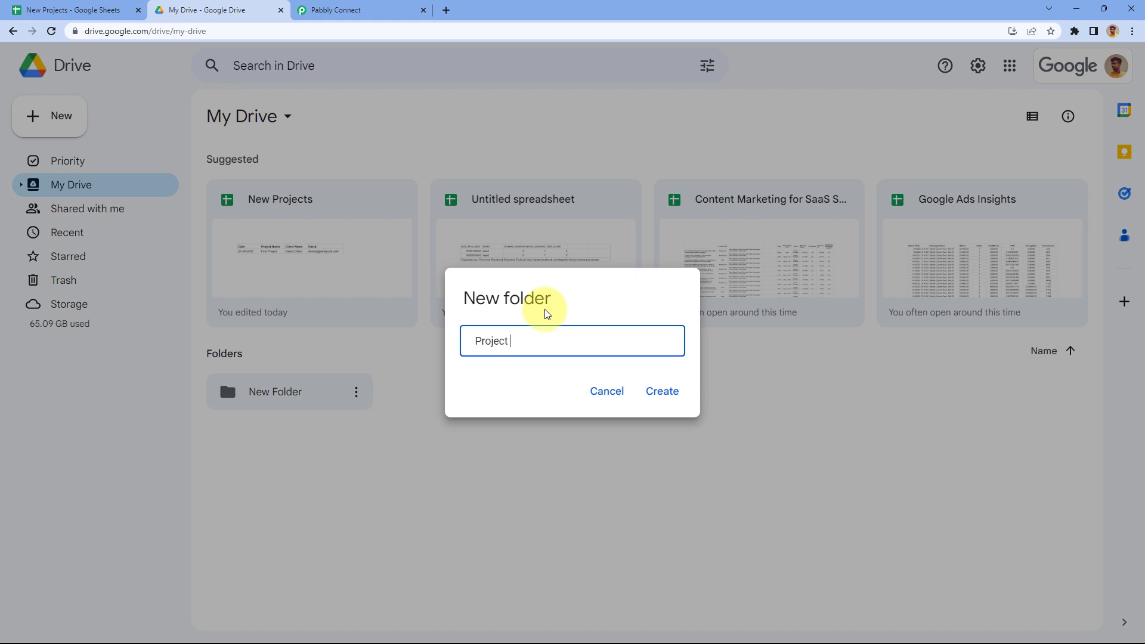
pyautogui.write('Project Data')
pyautogui.click(663, 391)
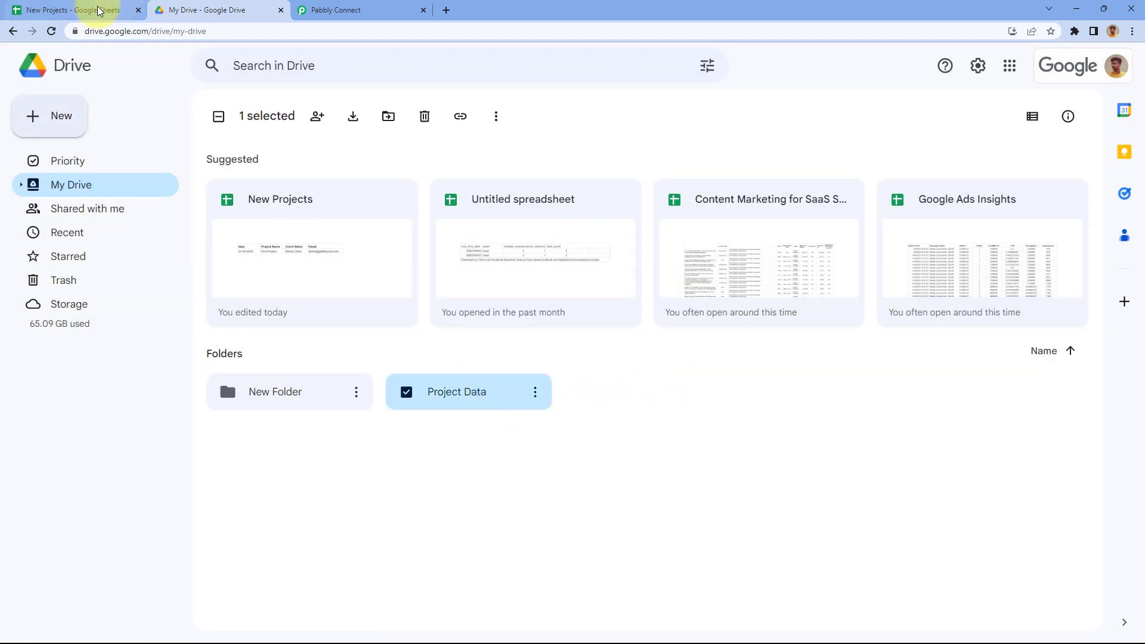
# Step: Open the Project Data folder after glancing at the spreadsheet, then go back to Pabbly Connect
pyautogui.click(75, 9)
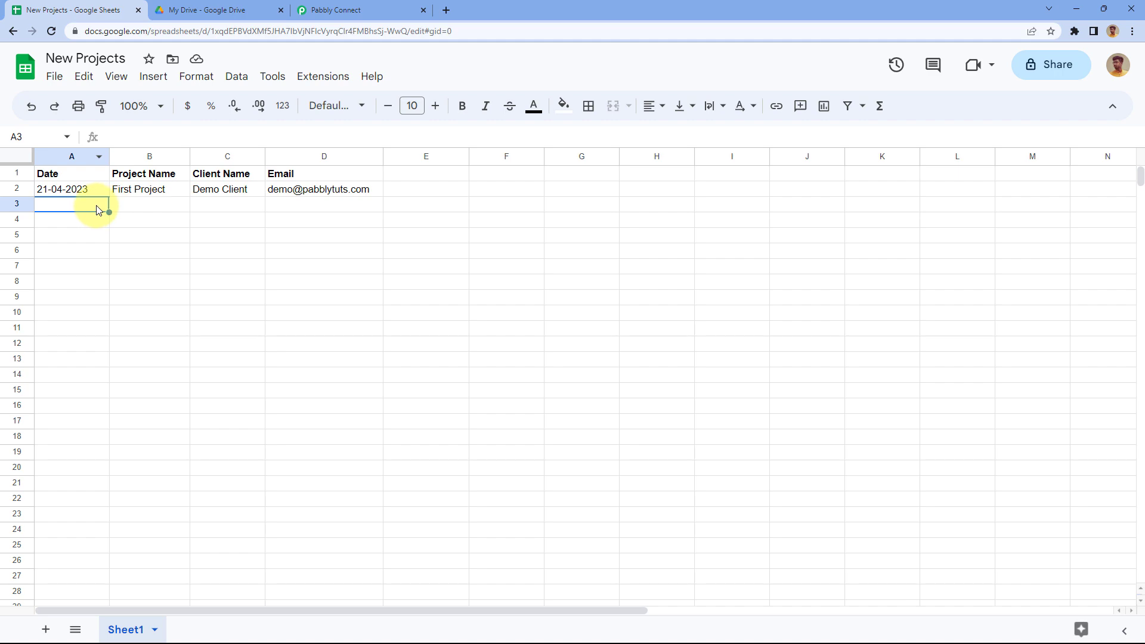
pyautogui.click(224, 9)
pyautogui.click(75, 10)
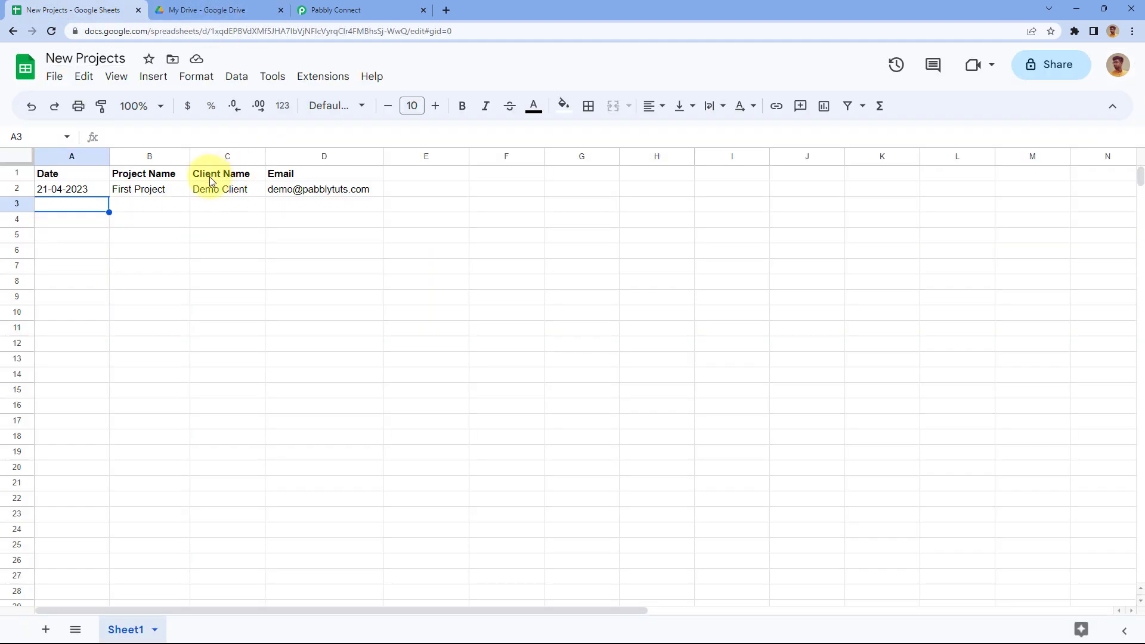
pyautogui.click(203, 10)
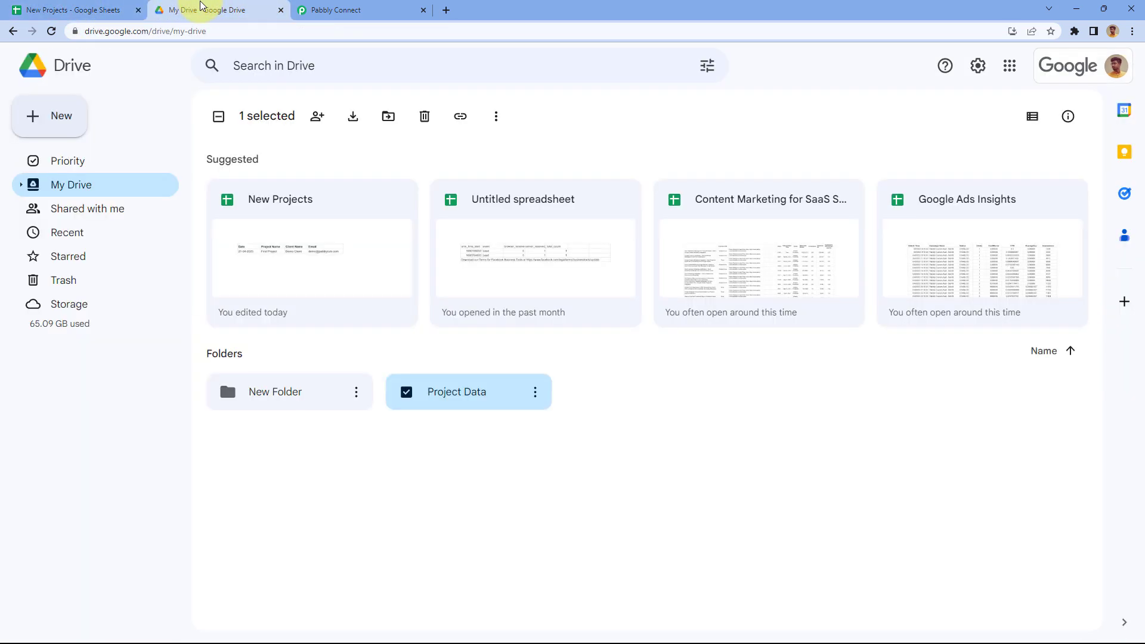
pyautogui.doubleClick(471, 396)
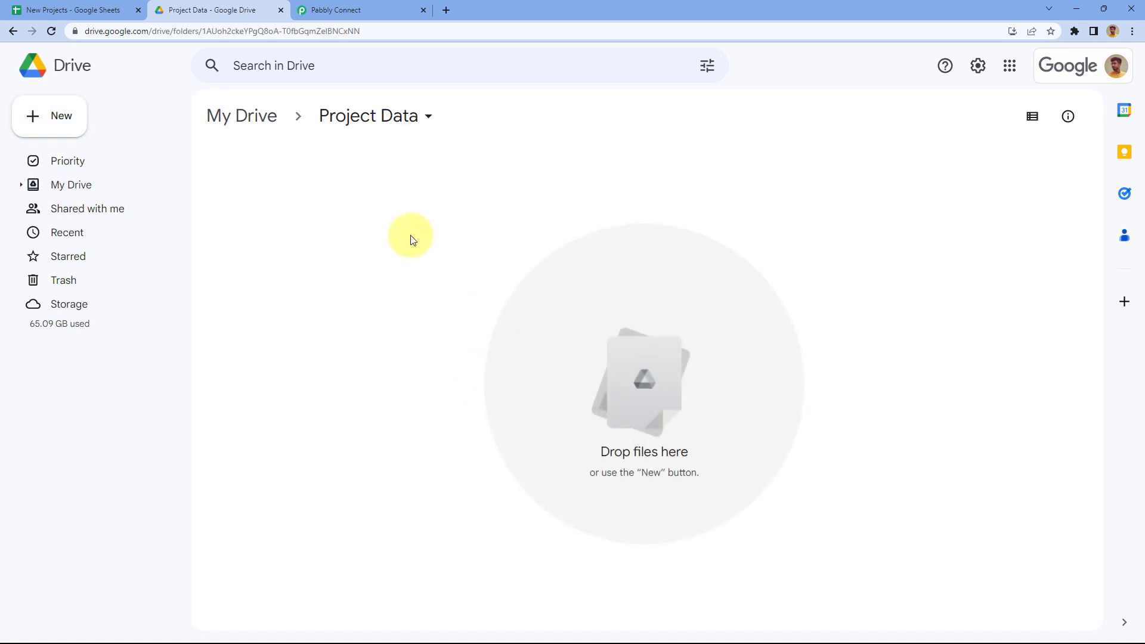
pyautogui.click(347, 7)
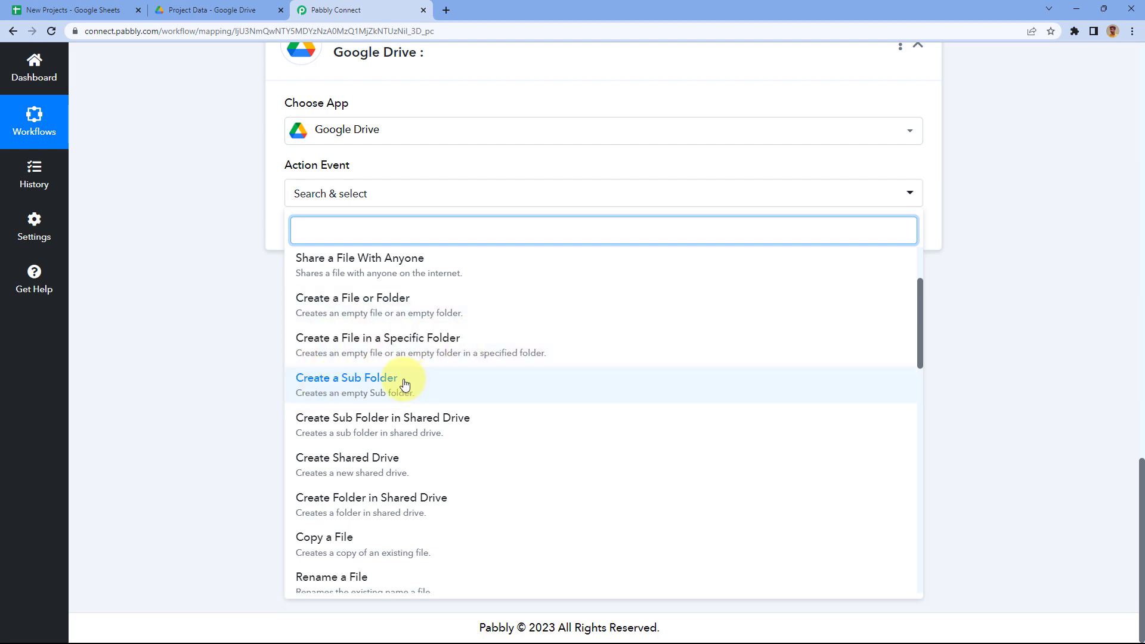
# Step: Set the Google Drive action event to 'Create a File in a Specific Folder'
pyautogui.click(199, 5)
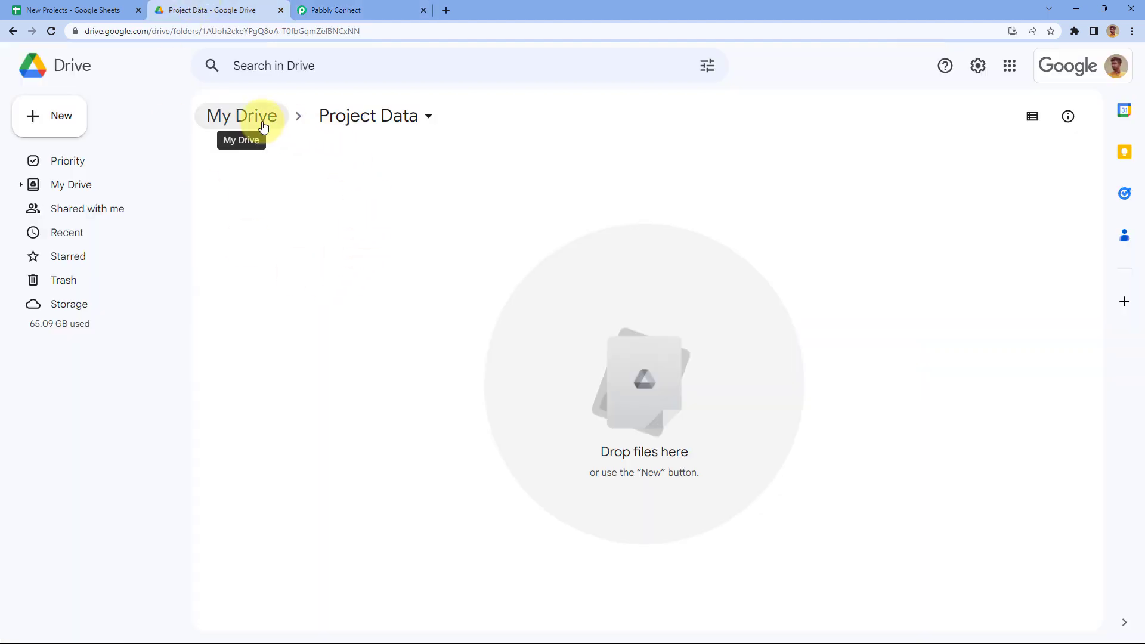
pyautogui.click(364, 8)
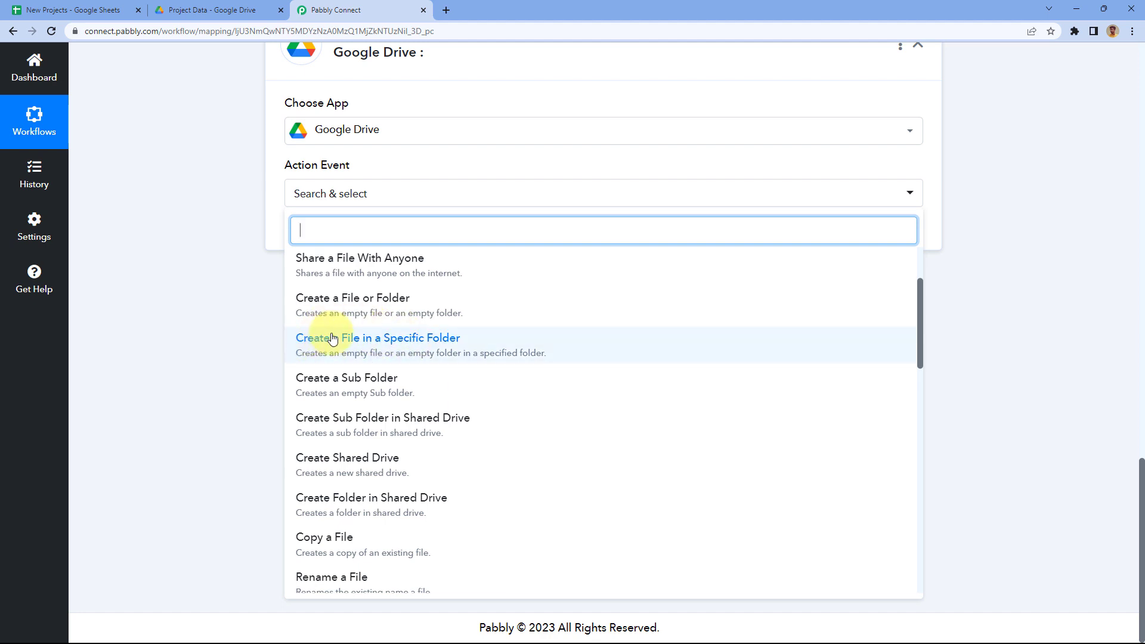
pyautogui.click(391, 346)
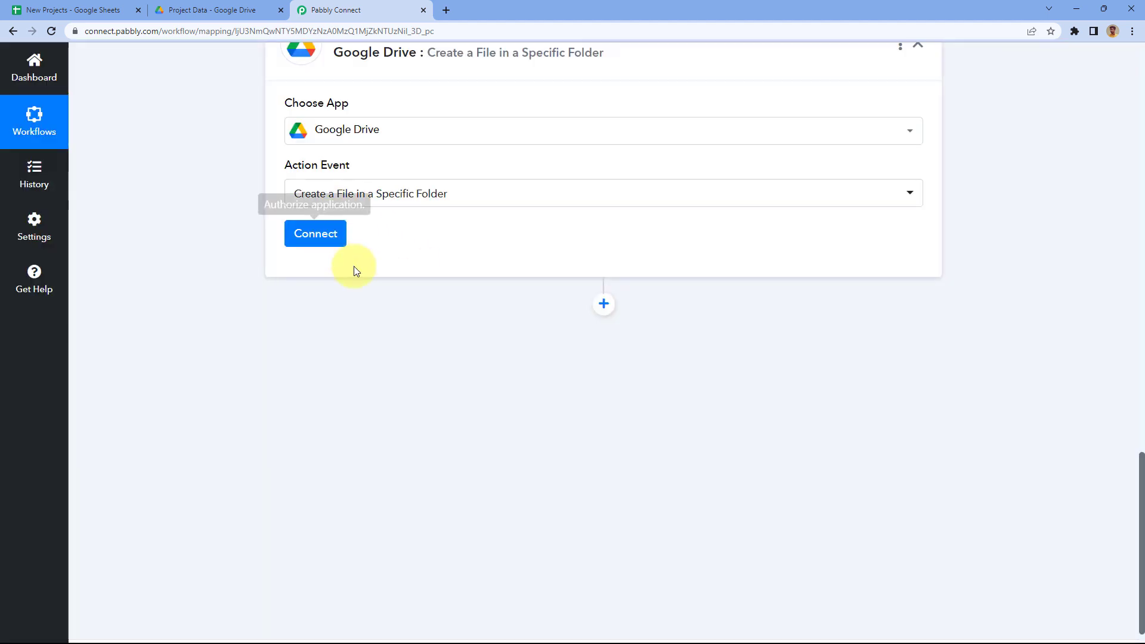
pyautogui.click(240, 8)
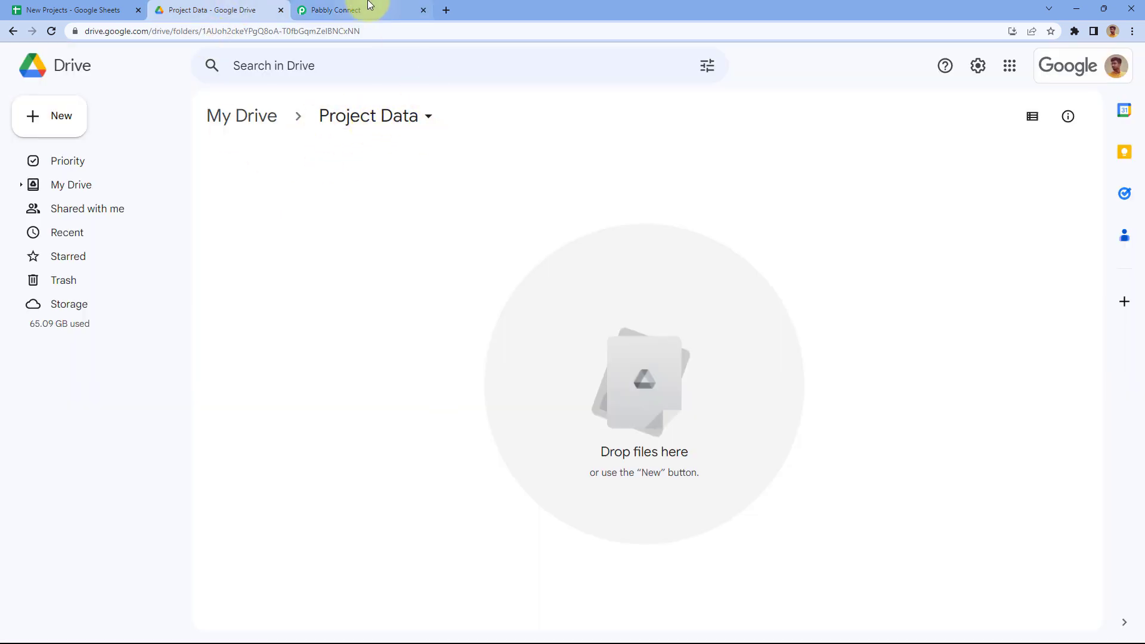
pyautogui.click(78, 8)
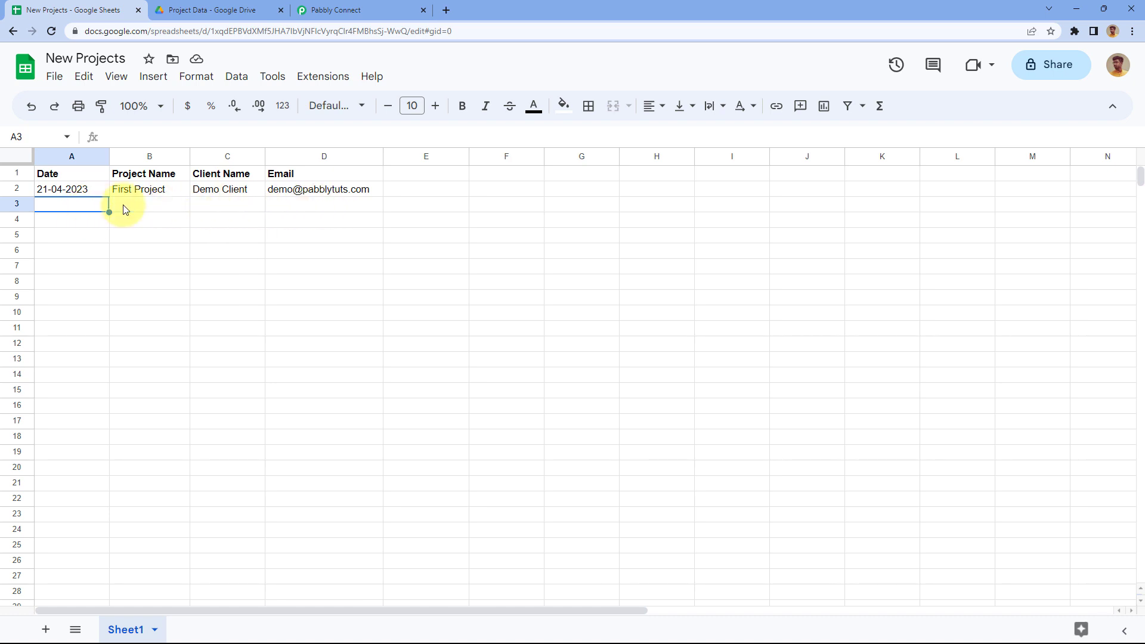
pyautogui.click(197, 10)
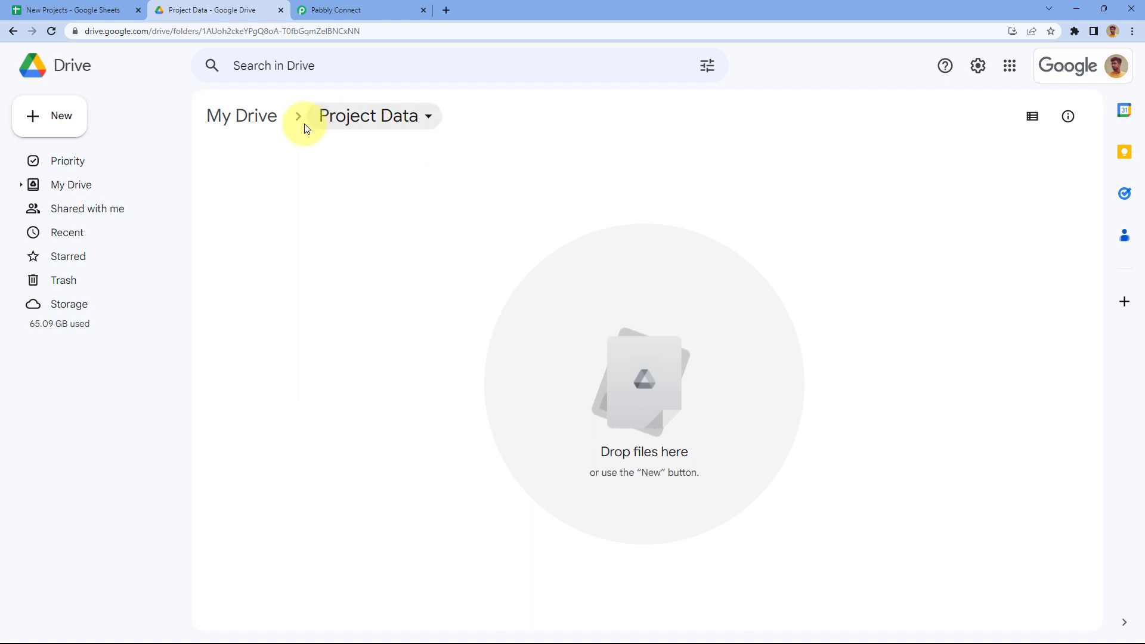
pyautogui.click(371, 13)
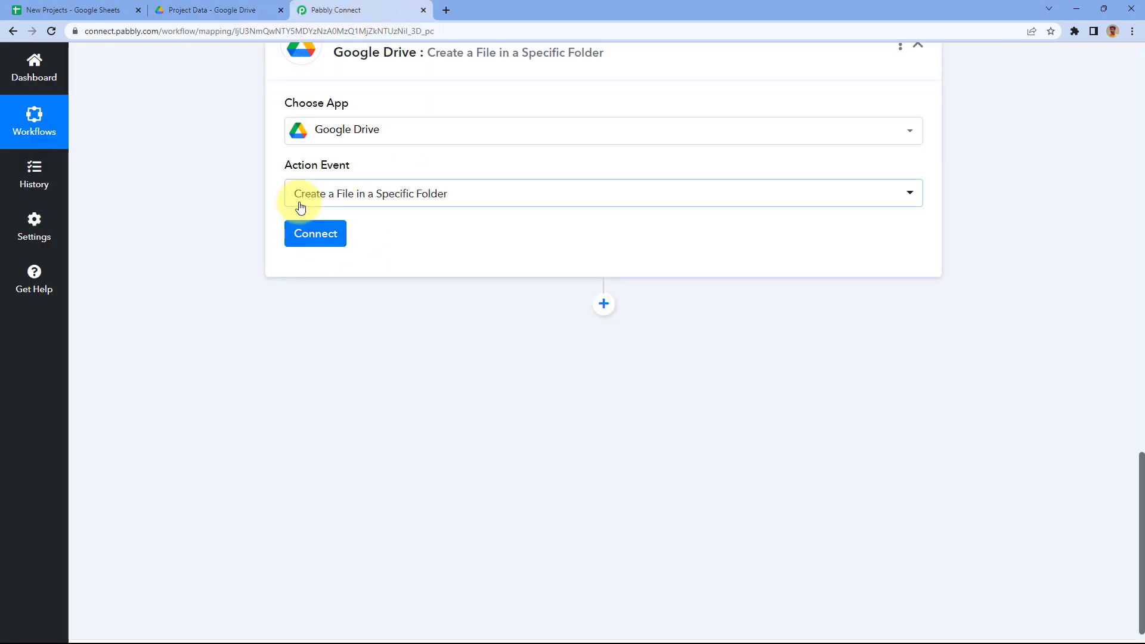
# Step: Add a new Google Drive connection by signing in with a Google account and allowing access
pyautogui.click(313, 233)
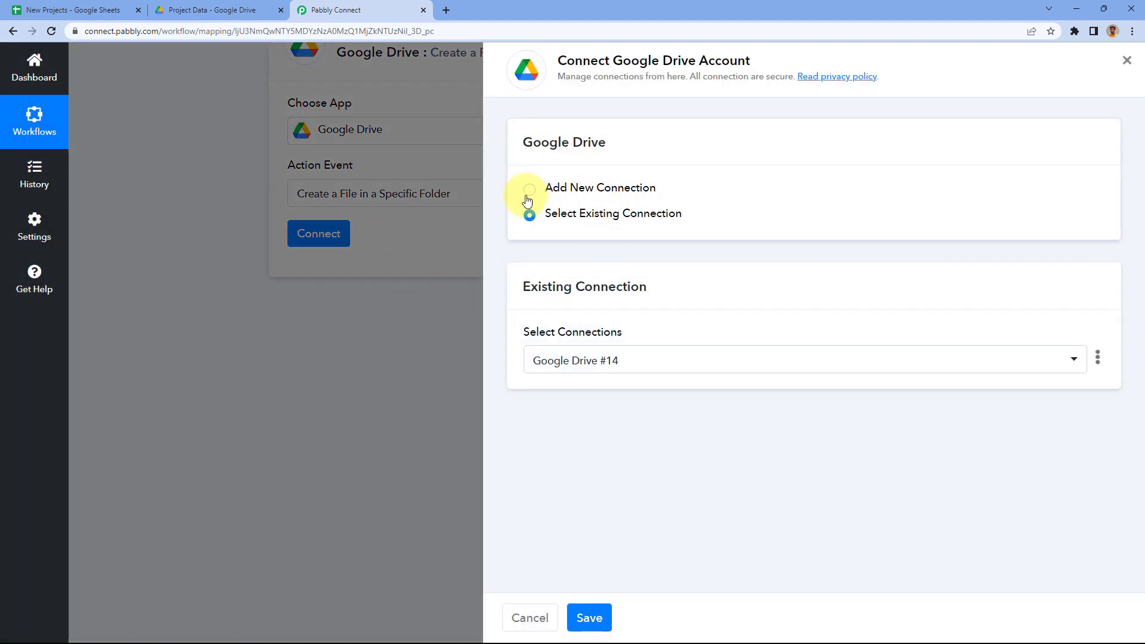
pyautogui.click(529, 189)
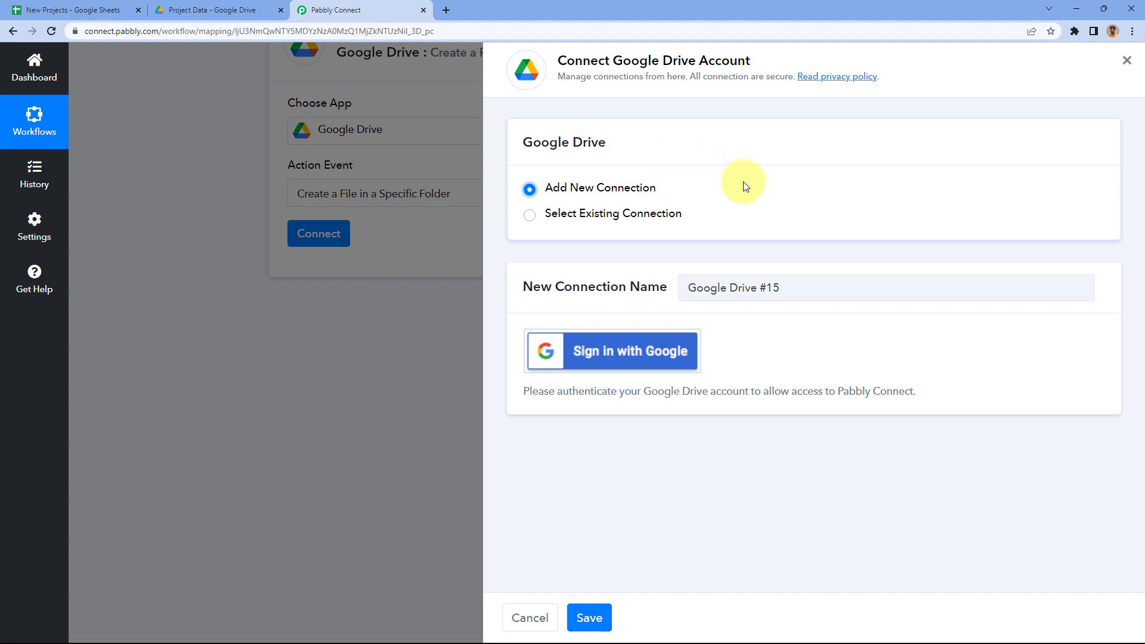
pyautogui.click(621, 357)
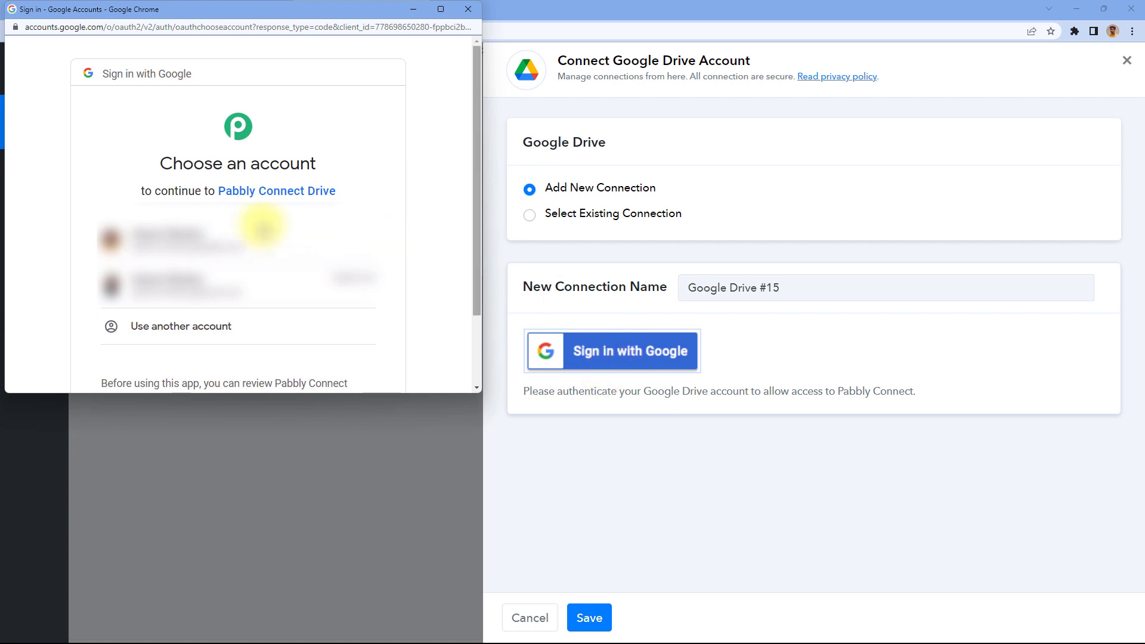
pyautogui.click(251, 237)
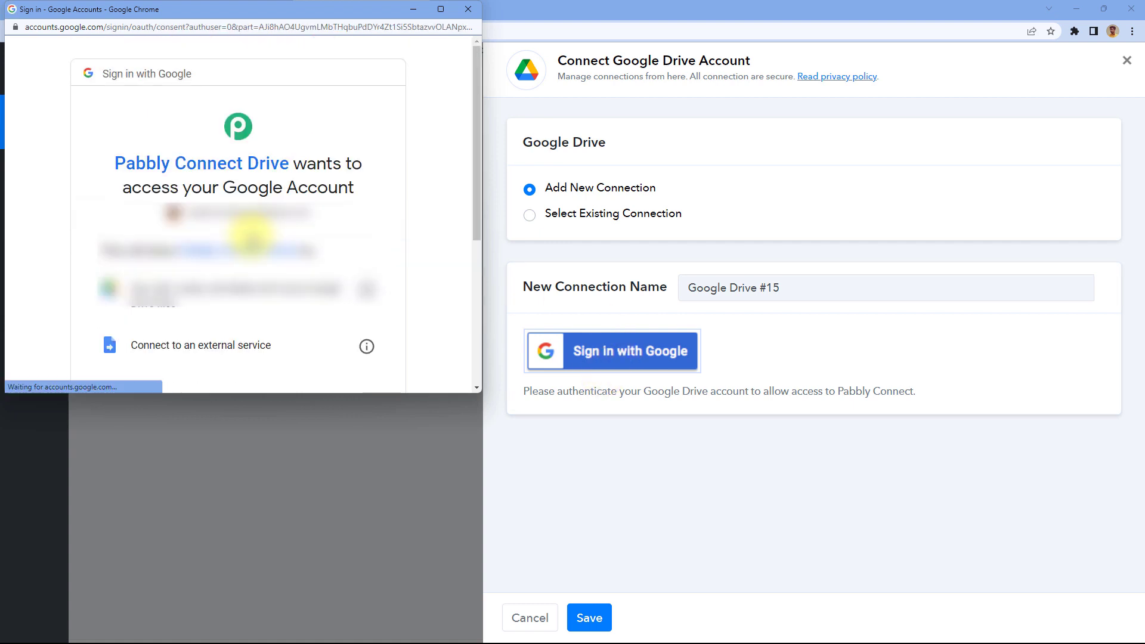
pyautogui.scroll(-5, 252, 235)
pyautogui.click(284, 285)
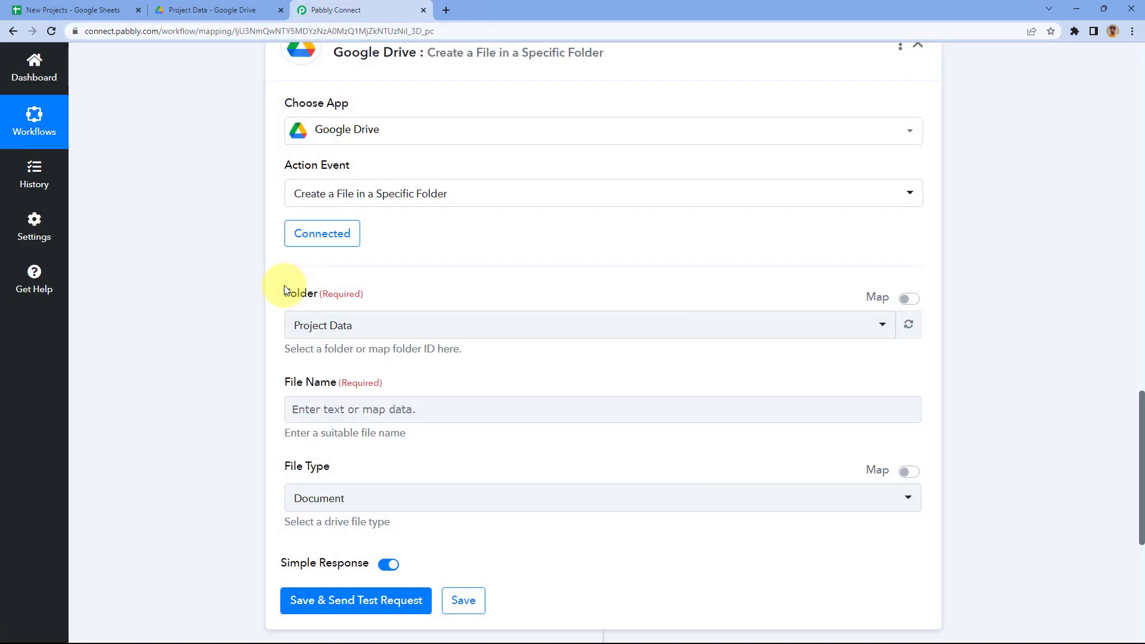
# Step: Confirm the Project Data folder in Google Drive, then choose it as the step's destination folder
pyautogui.scroll(-2, 266, 291)
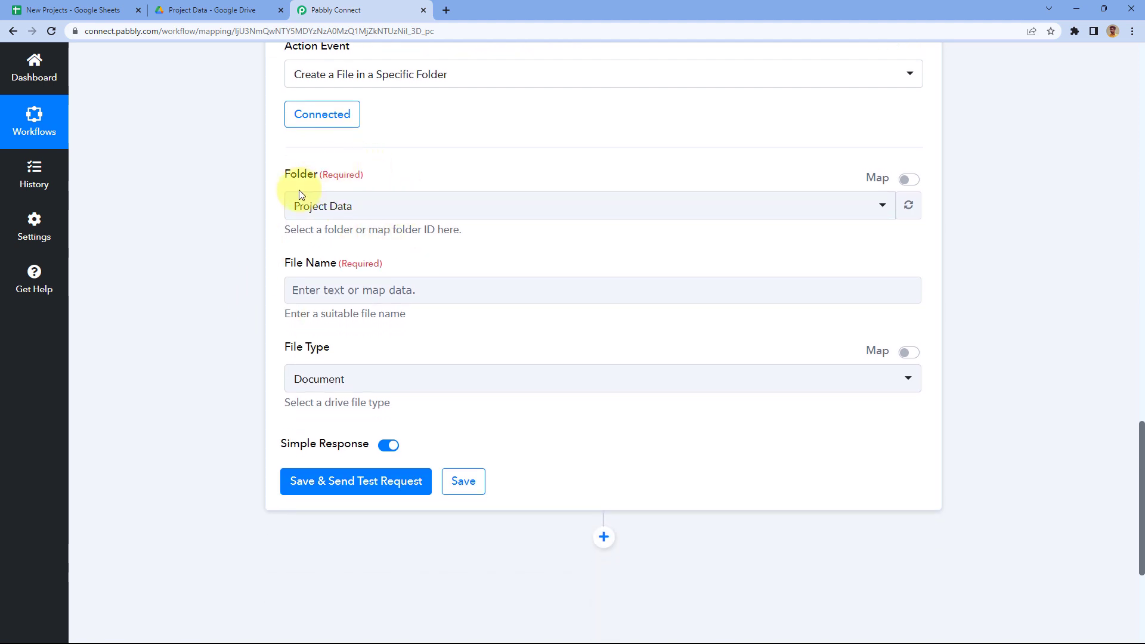
pyautogui.click(420, 207)
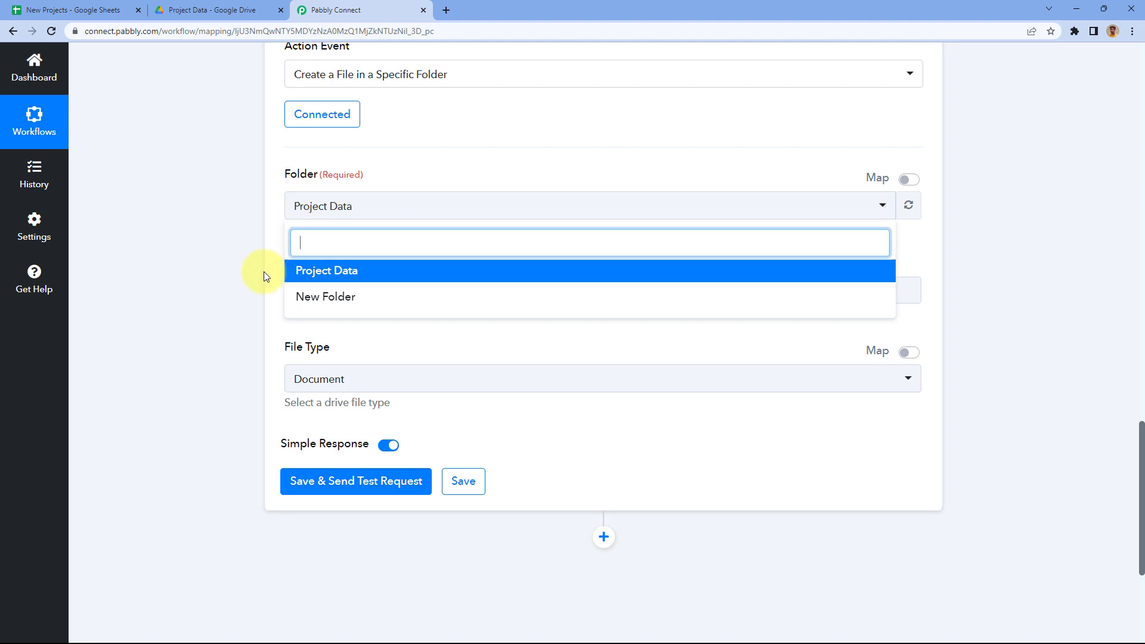
pyautogui.click(179, 12)
pyautogui.click(231, 115)
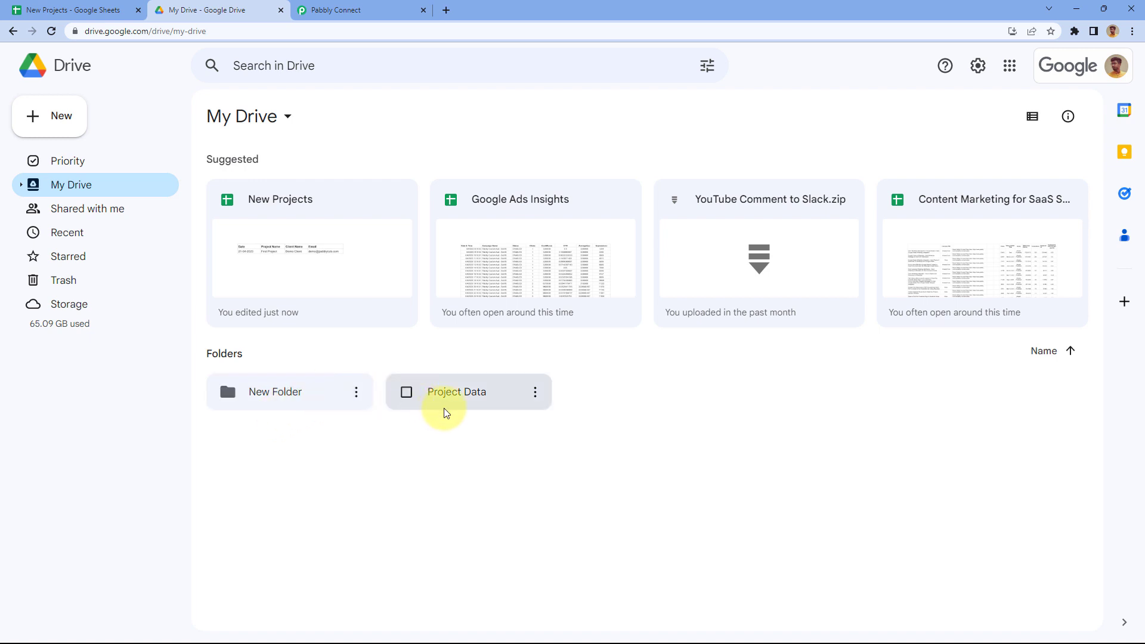
pyautogui.doubleClick(470, 393)
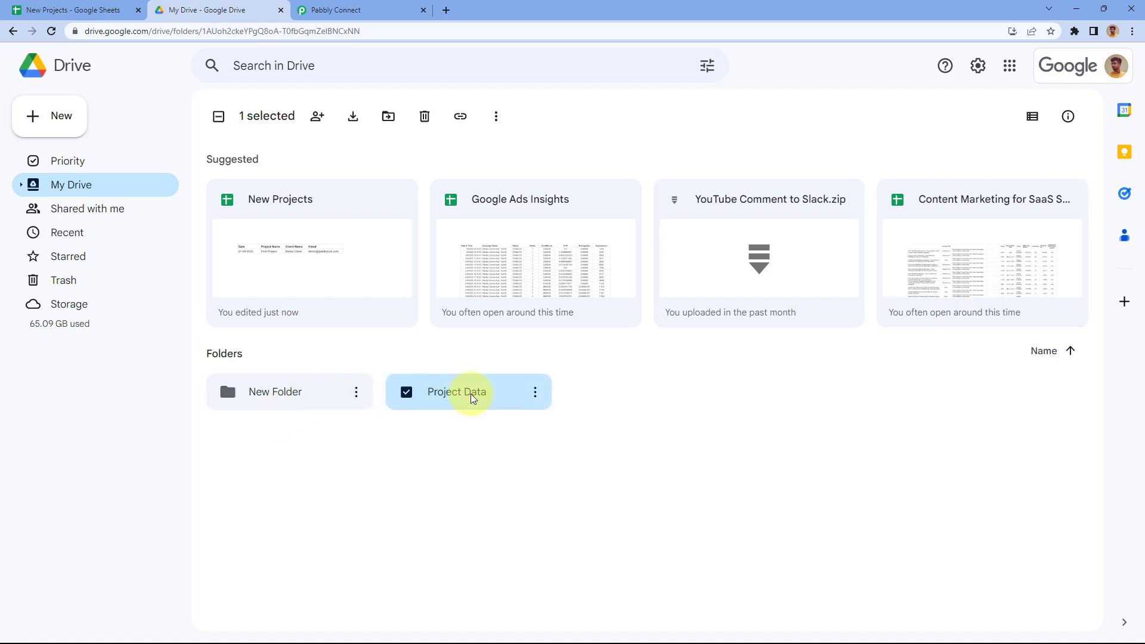
pyautogui.click(85, 10)
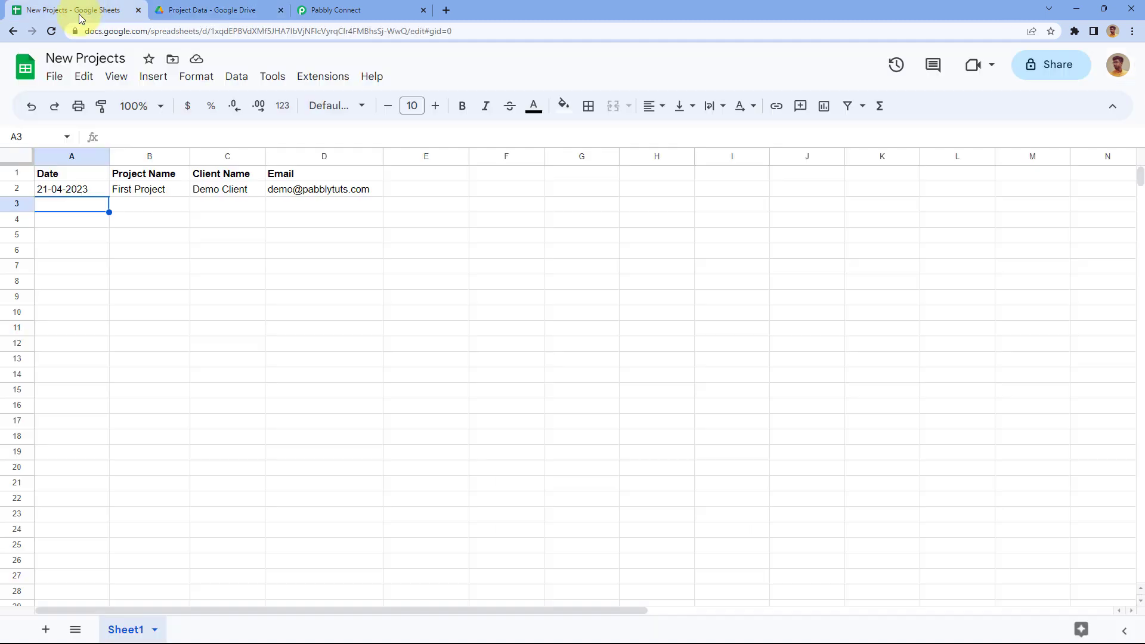
pyautogui.click(218, 10)
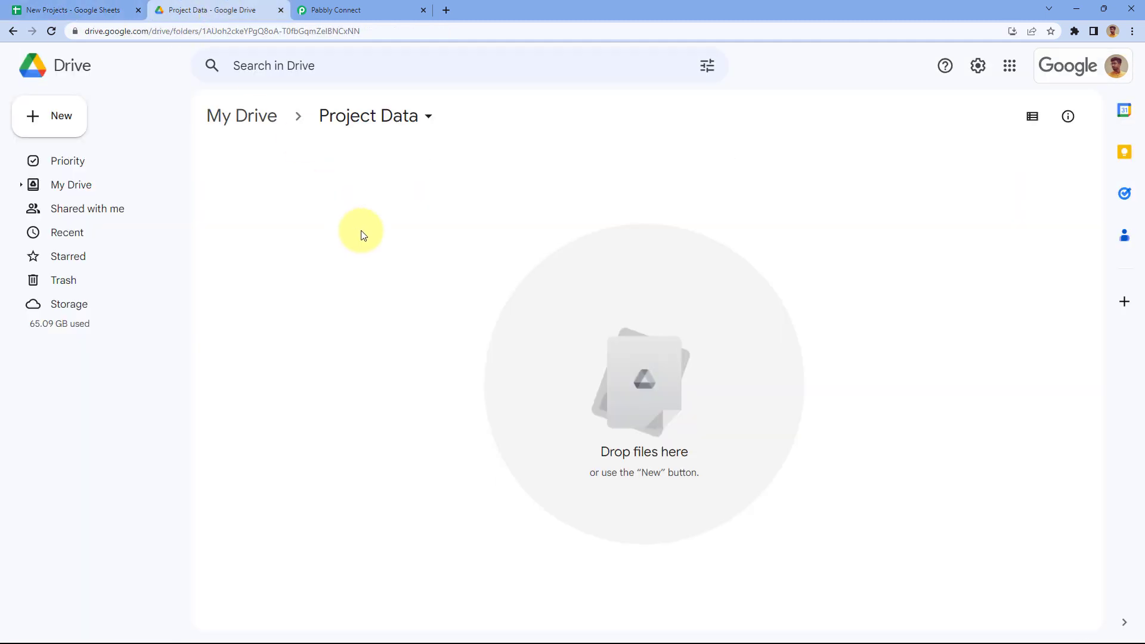
pyautogui.click(351, 12)
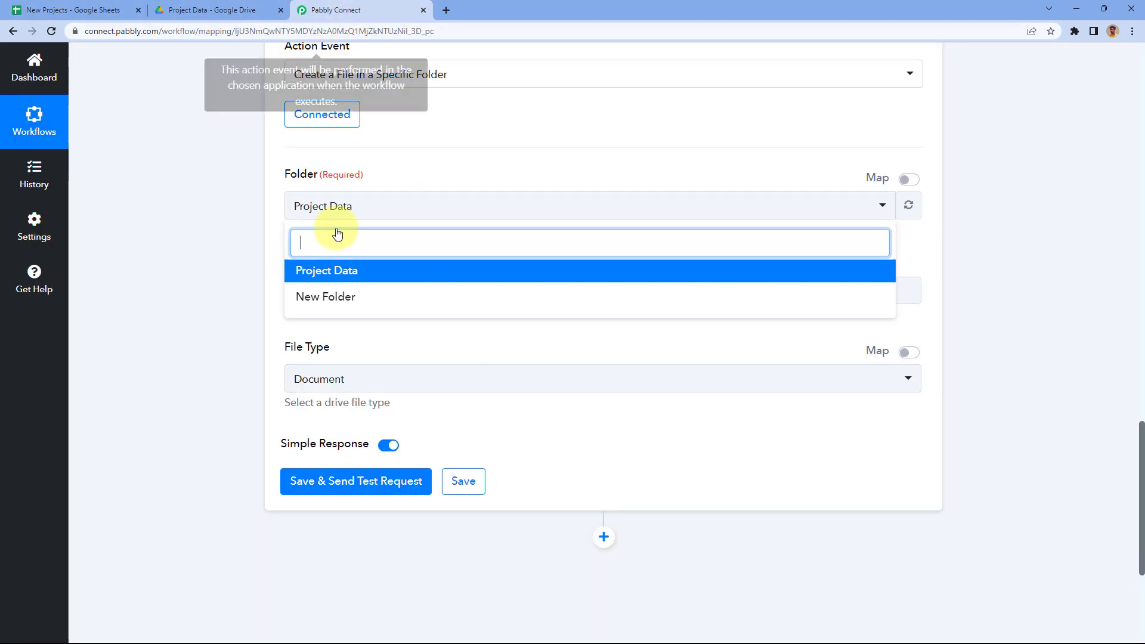
pyautogui.click(349, 273)
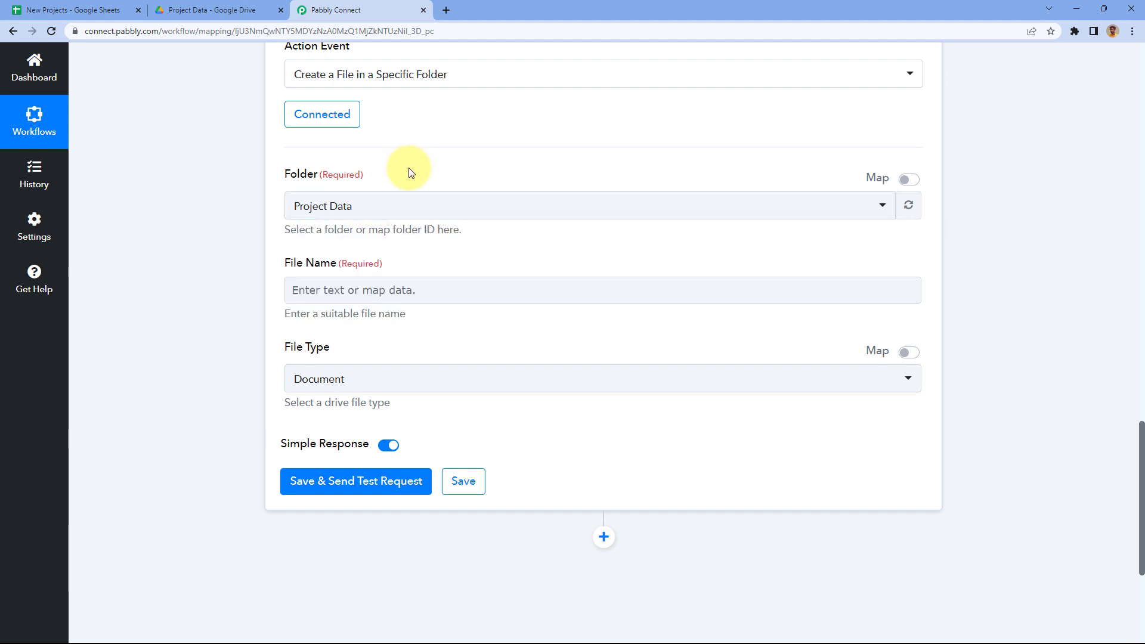
pyautogui.click(413, 279)
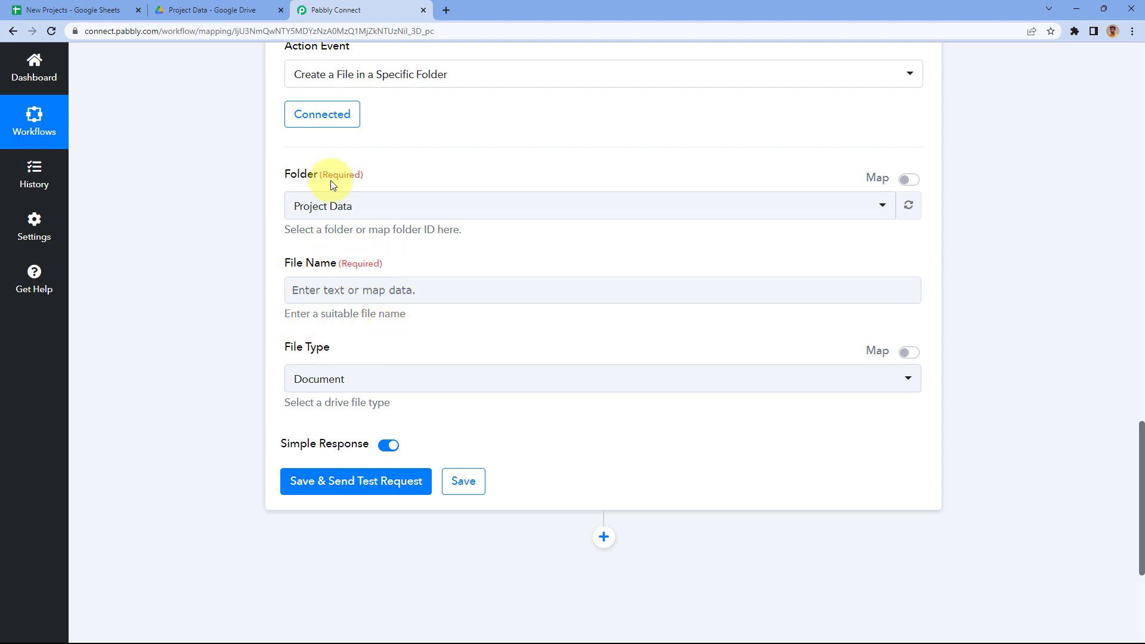
pyautogui.click(104, 6)
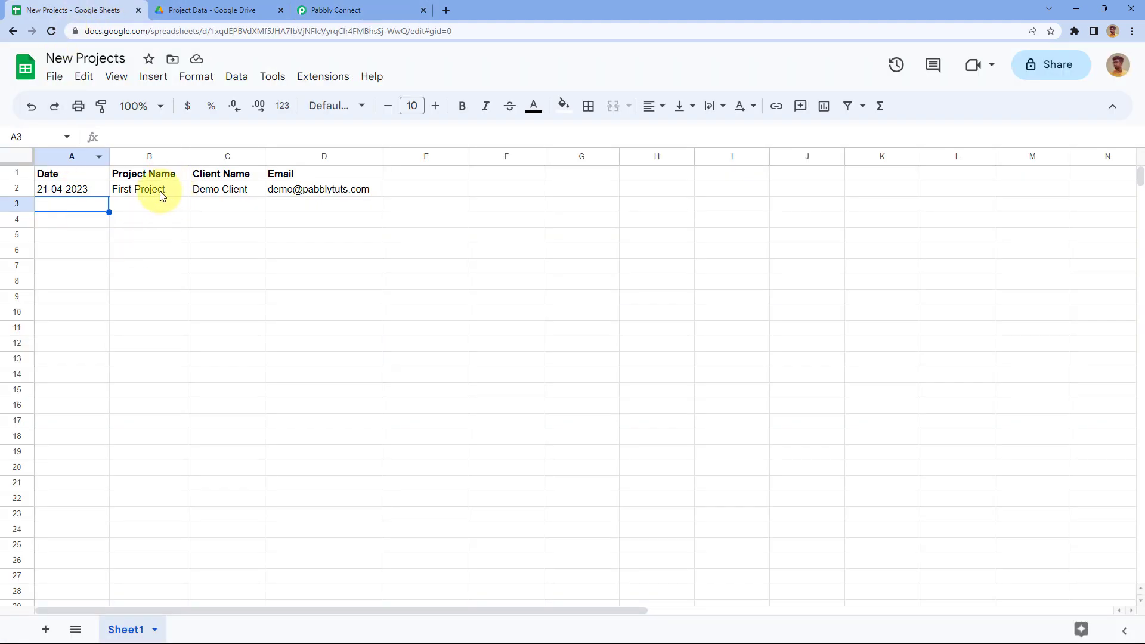
# Step: Select First Project in cell B2, then view the still-empty Project Data folder in Drive
pyautogui.click(158, 189)
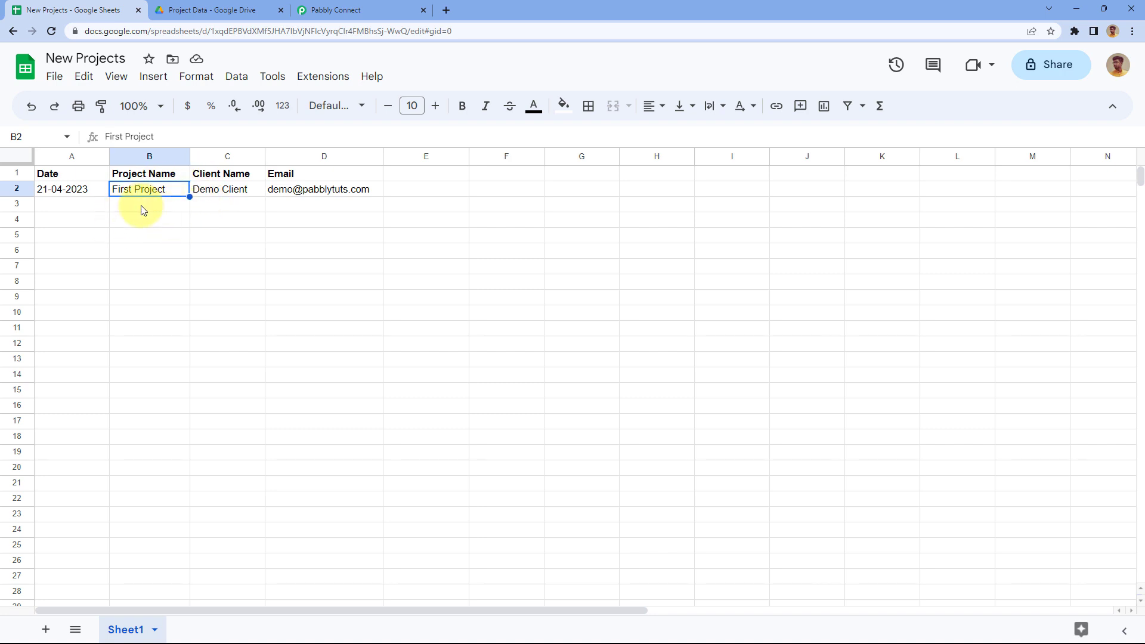
pyautogui.click(205, 10)
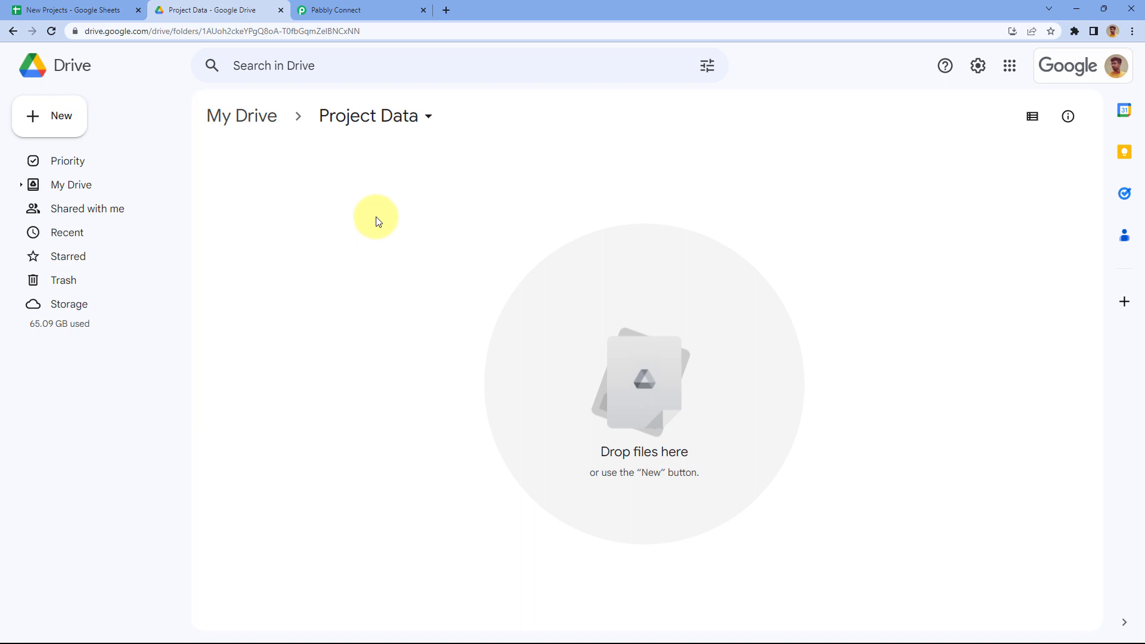
# Step: Inspect the captured First Project sample value for Project Name in Pabbly Connect
pyautogui.click(374, 9)
pyautogui.scroll(8, 209, 209)
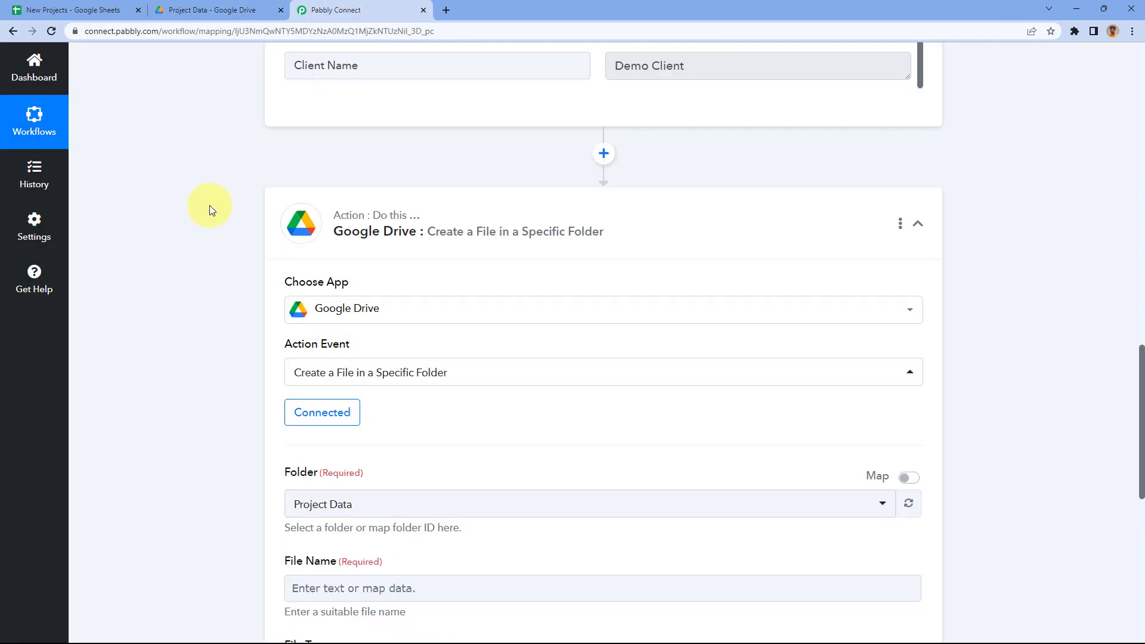
pyautogui.scroll(2, 208, 224)
pyautogui.moveTo(691, 245)
pyautogui.mouseDown()
pyautogui.moveTo(592, 250)
pyautogui.moveTo(697, 243)
pyautogui.mouseUp()
pyautogui.click(592, 250)
pyautogui.click(685, 244)
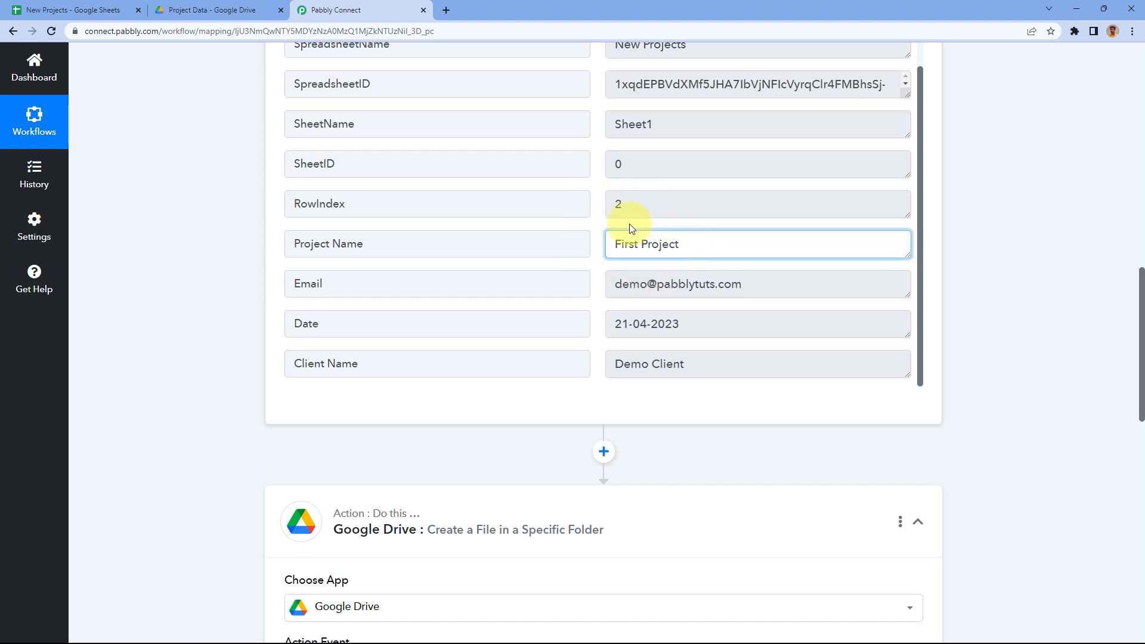
pyautogui.click(594, 242)
pyautogui.scroll(-9, 340, 288)
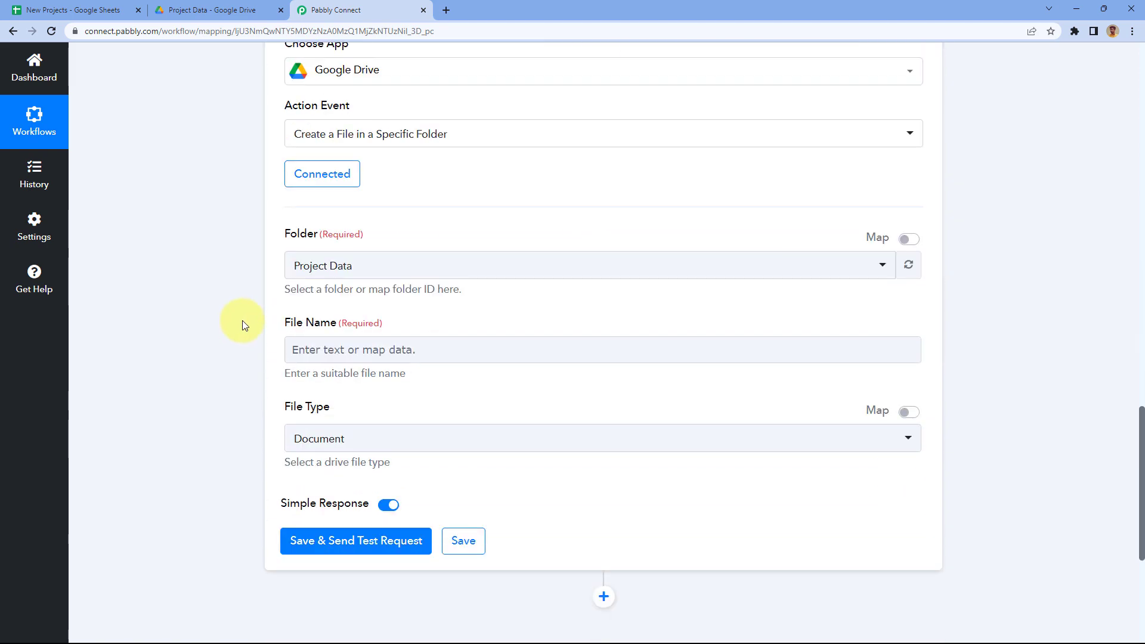
# Step: Map the Google Sheets step's Project Name field into the File Name field
pyautogui.click(315, 351)
pyautogui.click(265, 332)
pyautogui.scroll(-2, 246, 327)
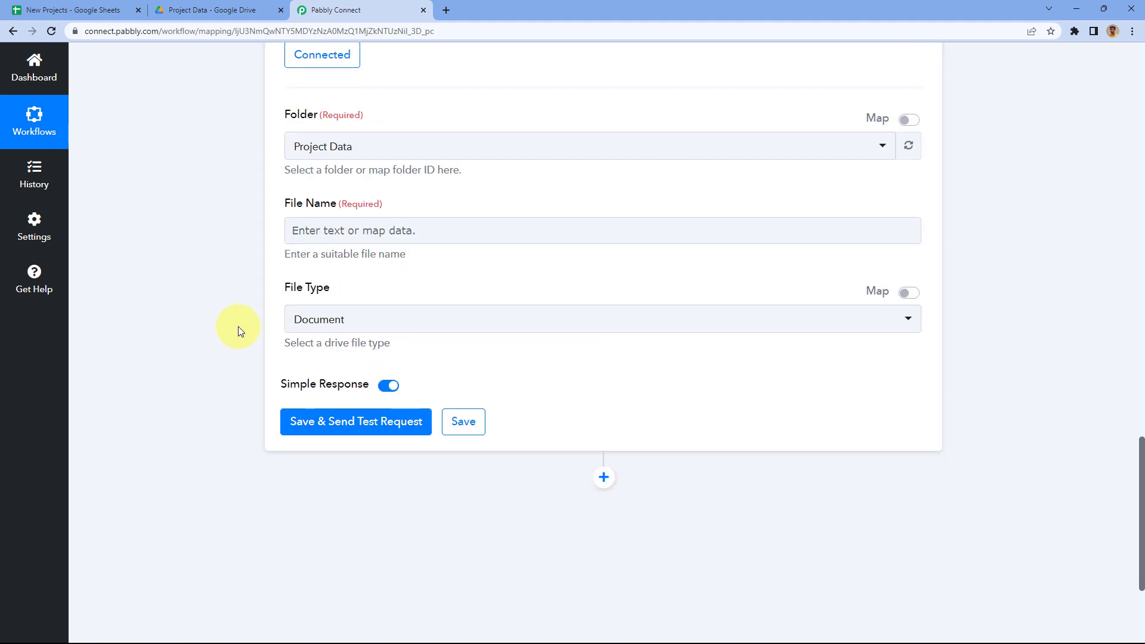
pyautogui.click(331, 231)
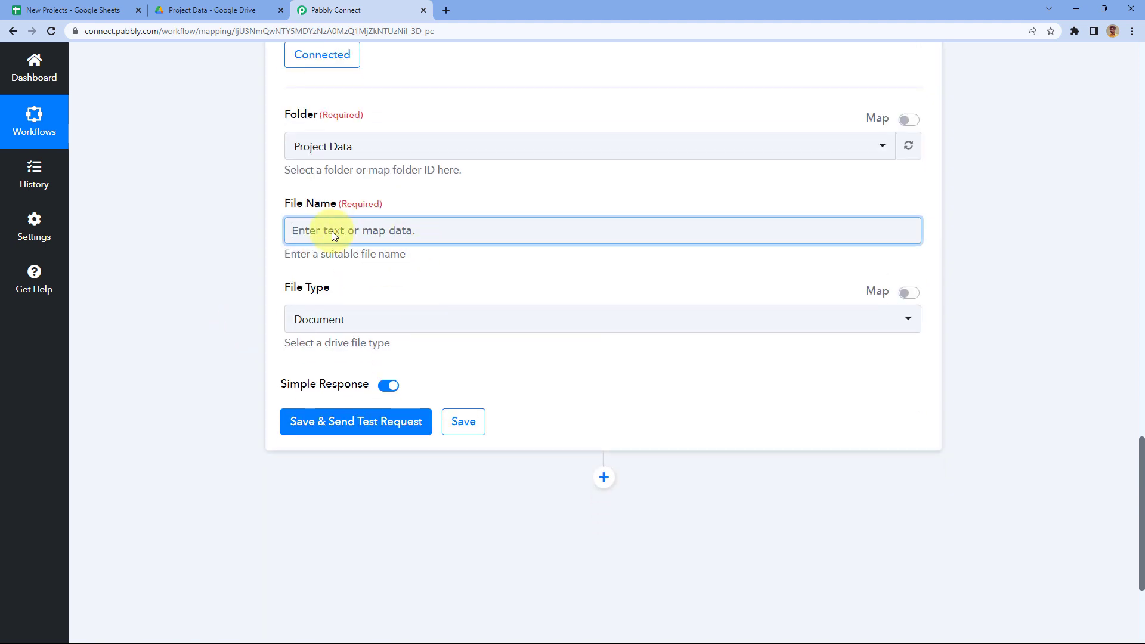
pyautogui.click(440, 340)
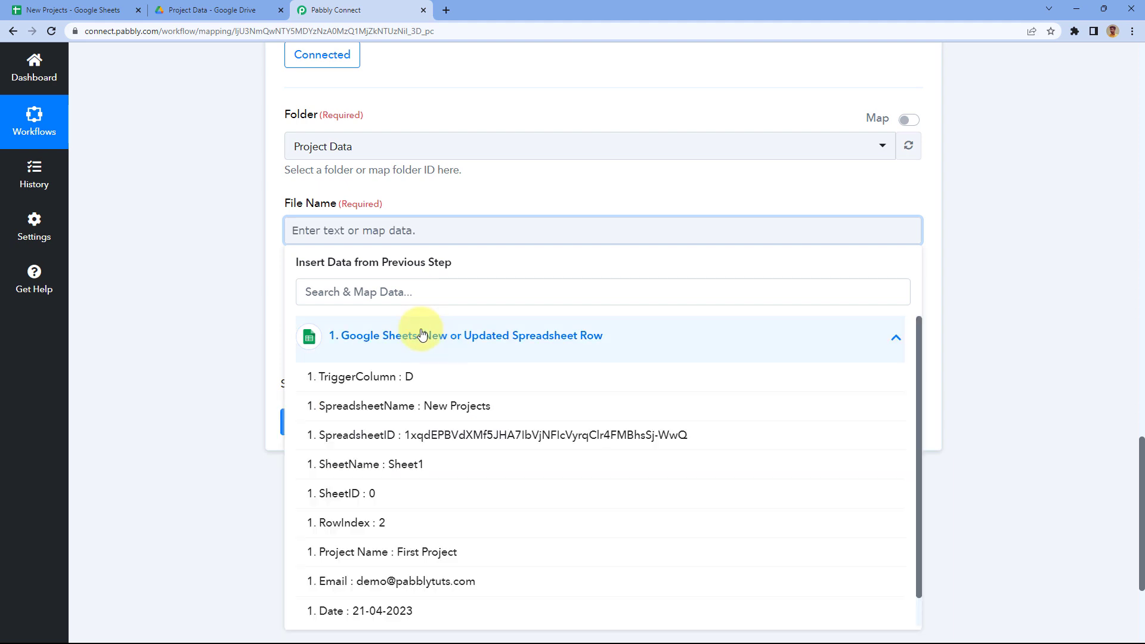
pyautogui.scroll(-2, 486, 237)
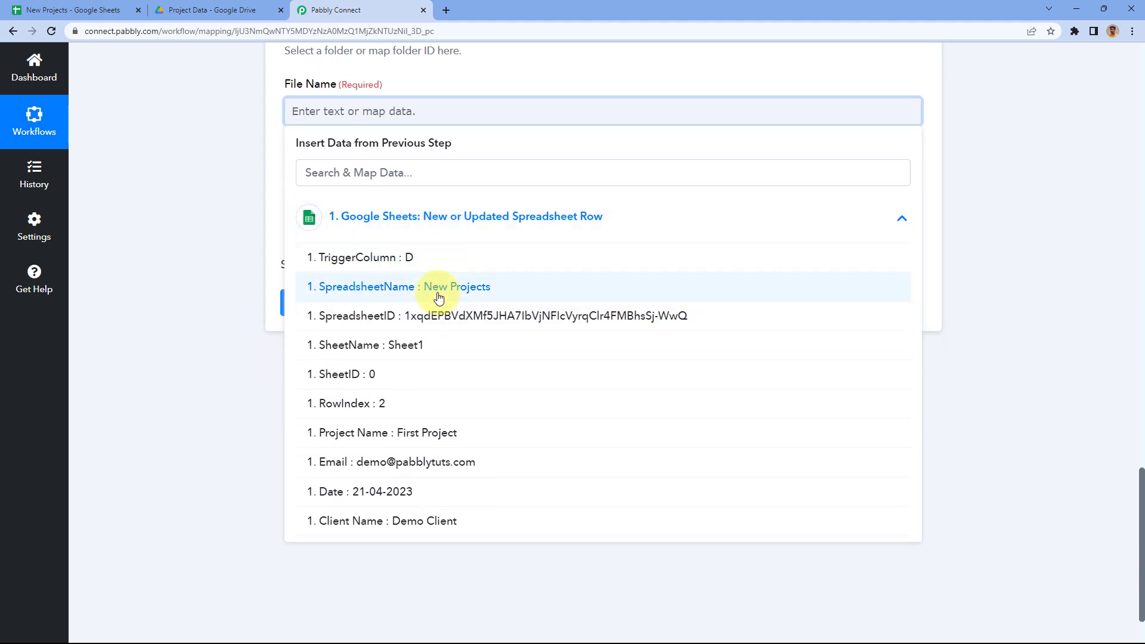
pyautogui.scroll(-1, 438, 298)
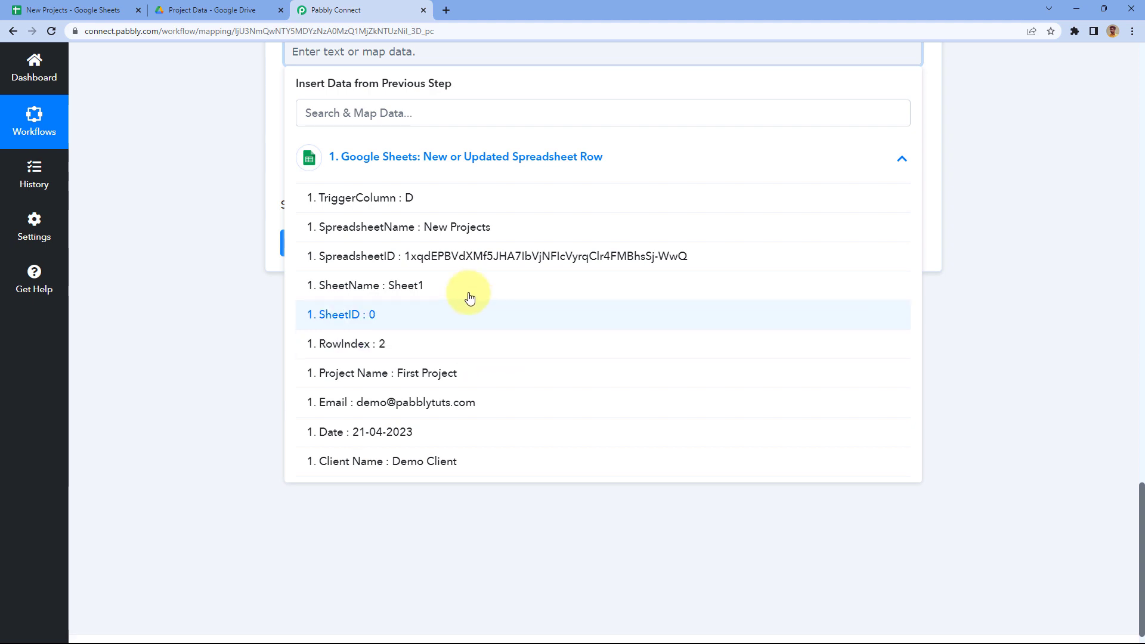
pyautogui.click(381, 380)
pyautogui.scroll(3, 212, 283)
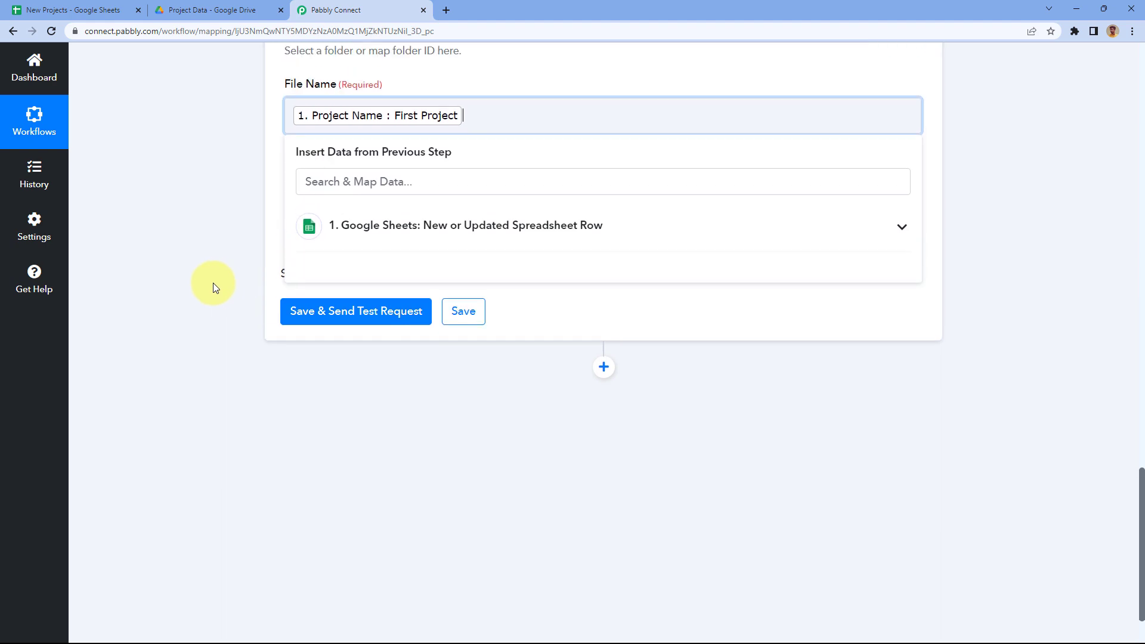
pyautogui.click(419, 208)
# Step: Check cell B3 in New Projects and the Project Data folder, then return to Pabbly
pyautogui.click(51, 8)
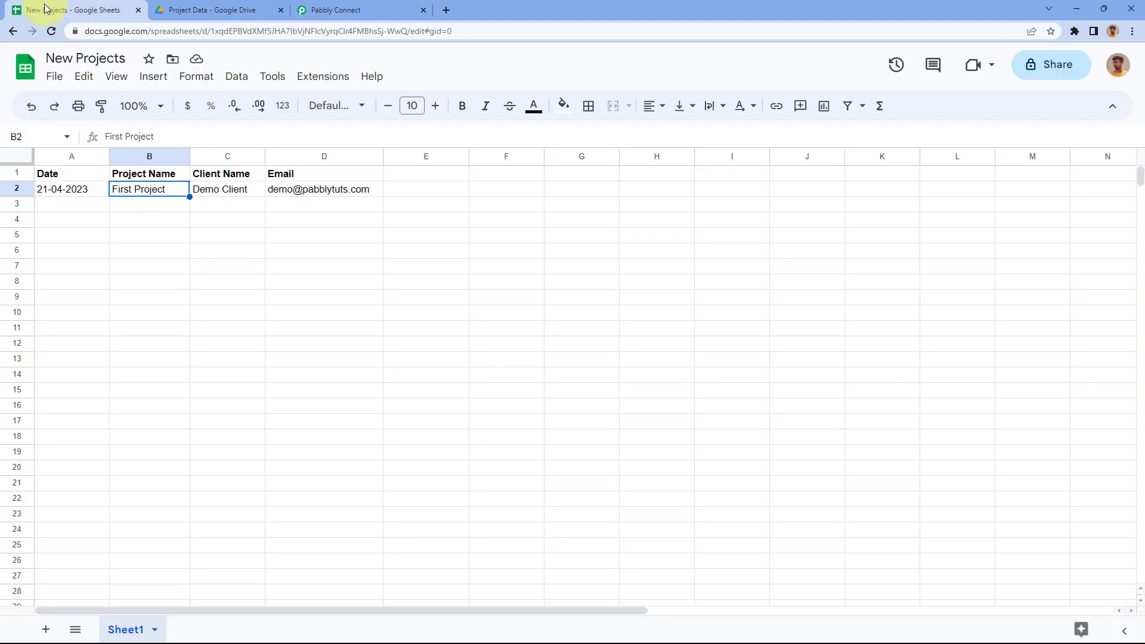
pyautogui.click(154, 207)
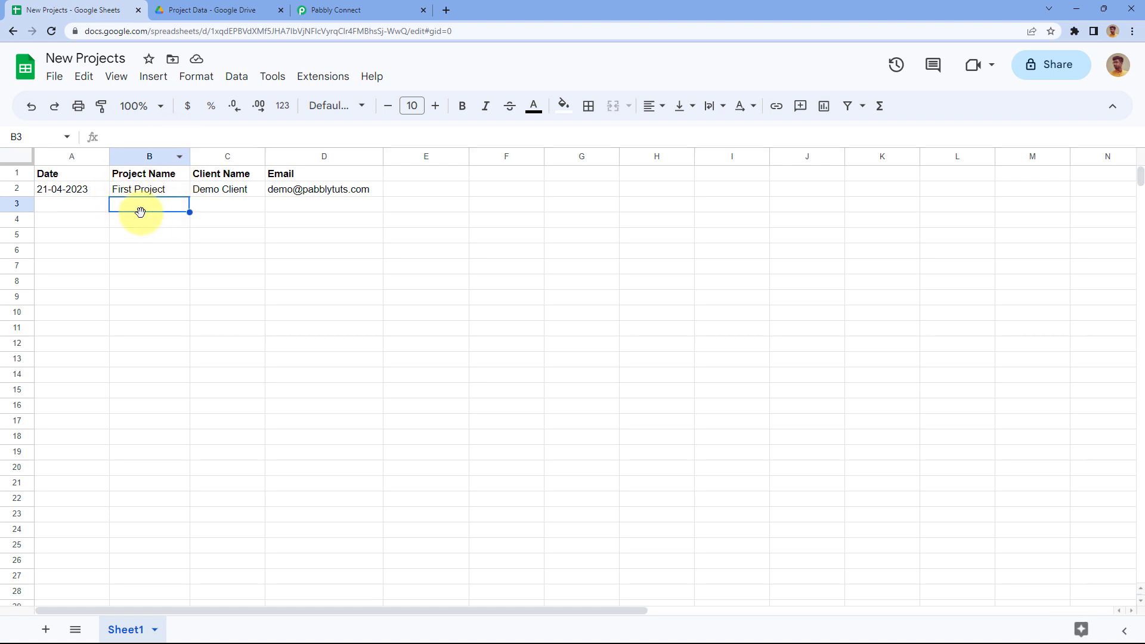
pyautogui.click(215, 10)
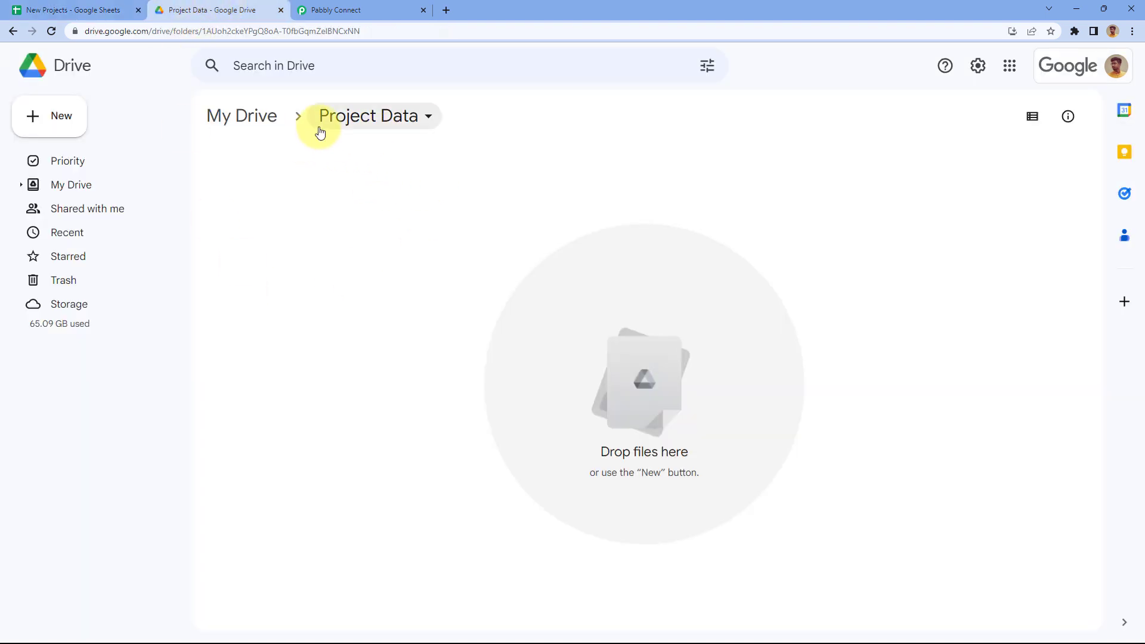
pyautogui.click(373, 7)
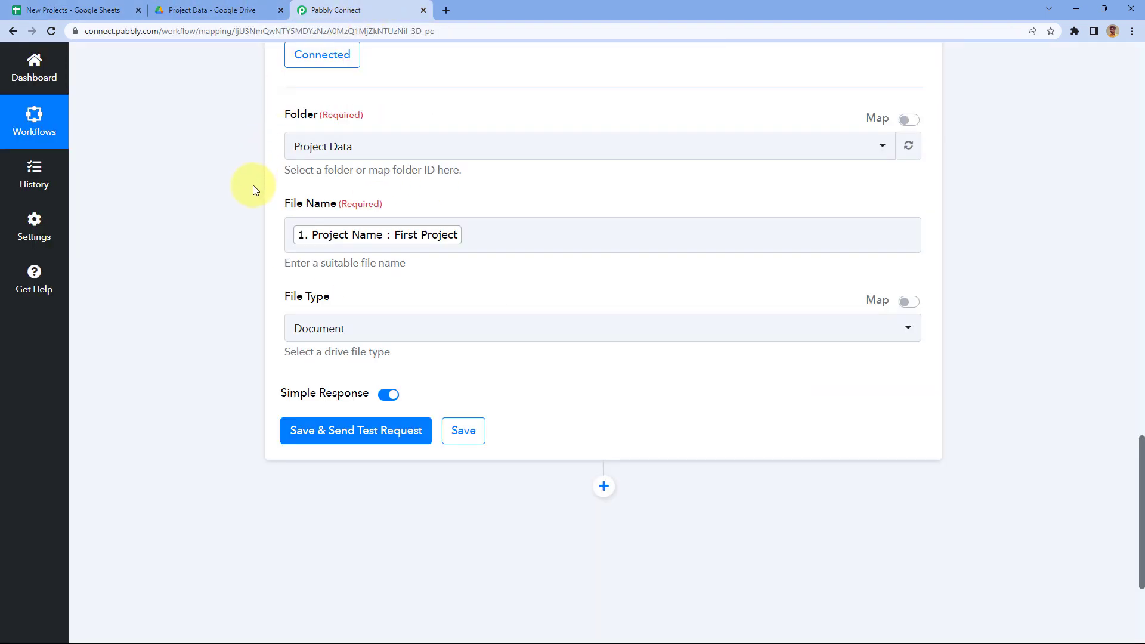
# Step: Review the Google Drive action event list and scroll down to the Document file type
pyautogui.scroll(3, 244, 197)
pyautogui.click(385, 200)
pyautogui.scroll(-3, 235, 230)
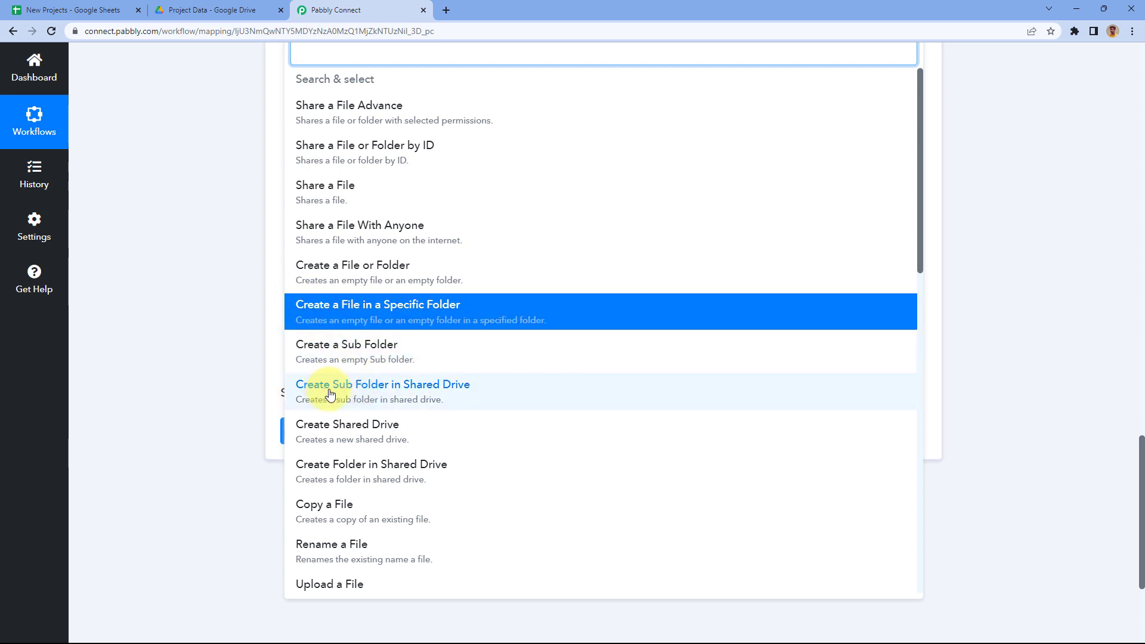
pyautogui.click(258, 391)
pyautogui.scroll(-1, 148, 267)
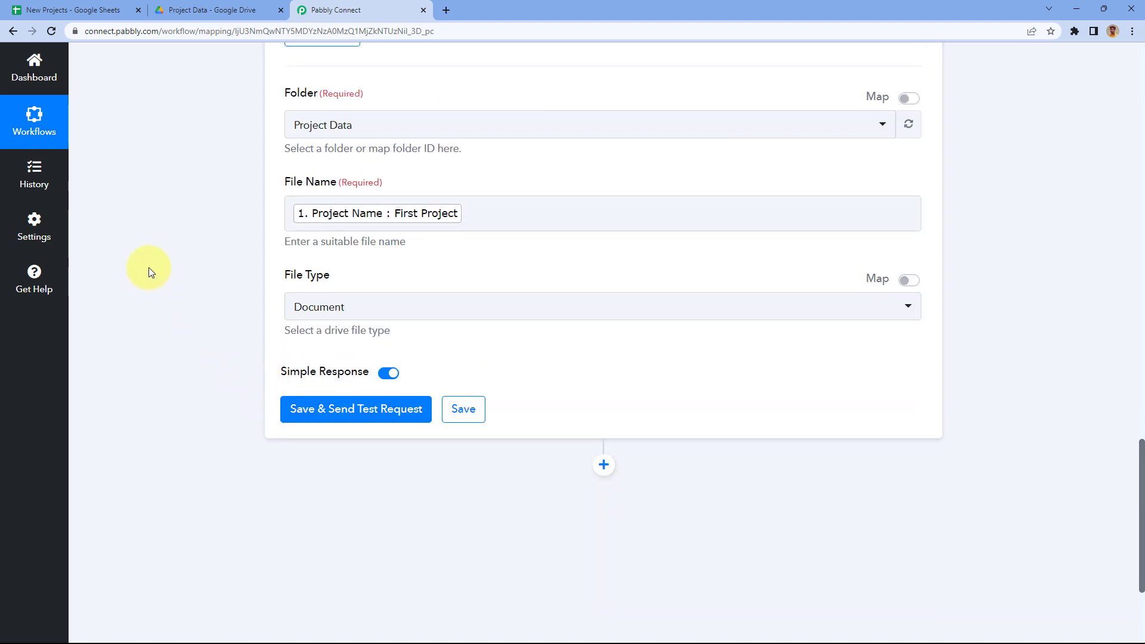
pyautogui.scroll(-2, 149, 267)
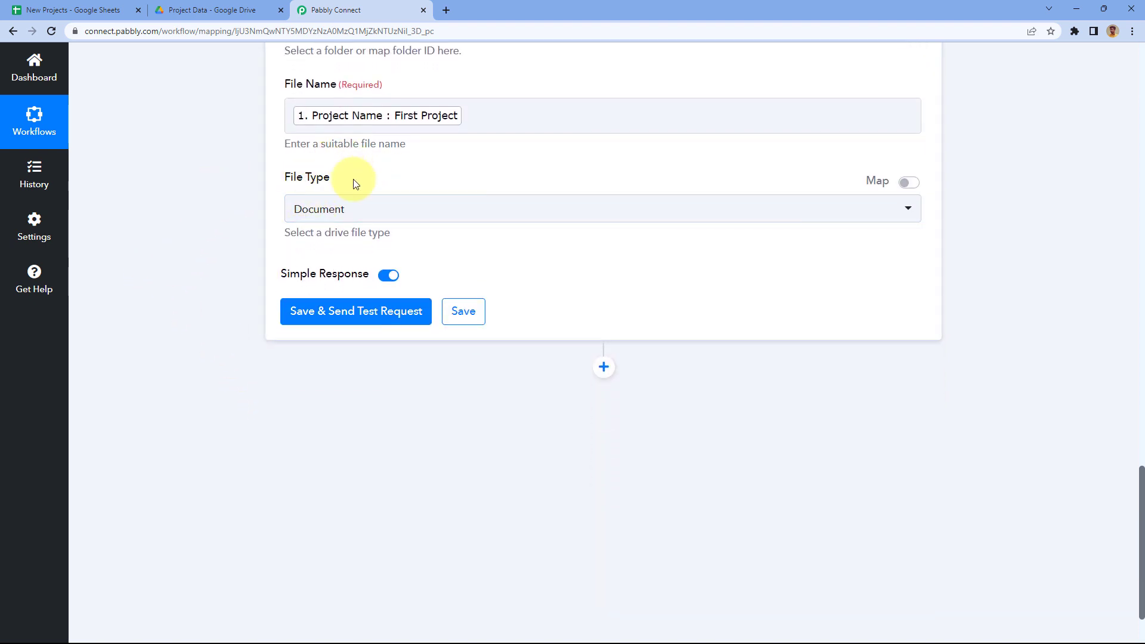
# Step: Switch the action's file type to Drive Folder and test it, returning a First Project folder
pyautogui.click(379, 209)
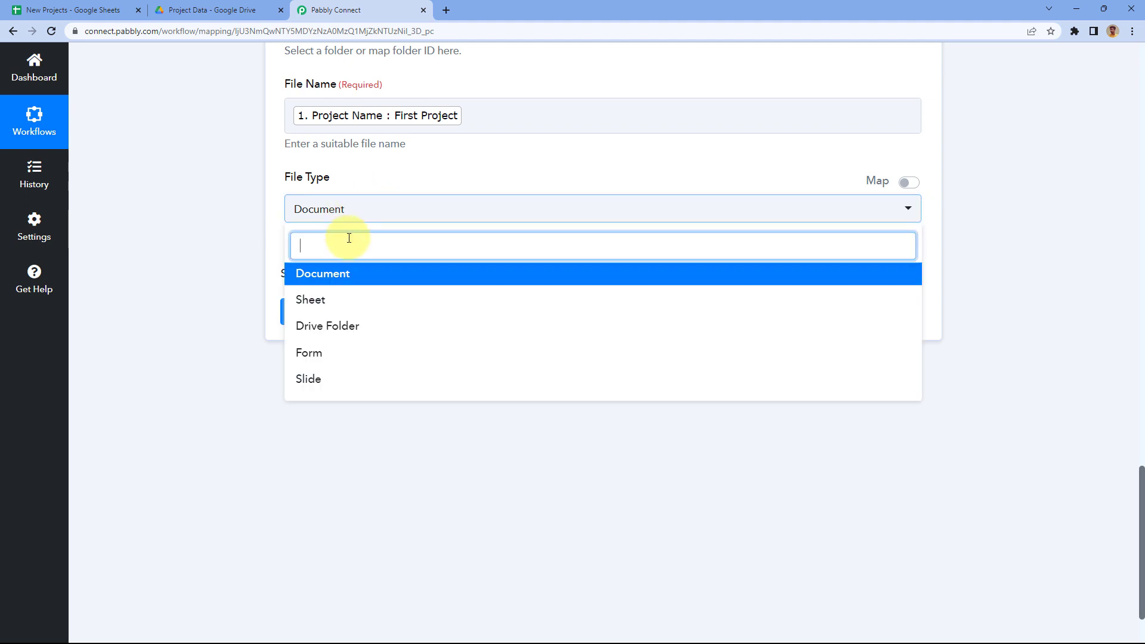
pyautogui.click(334, 327)
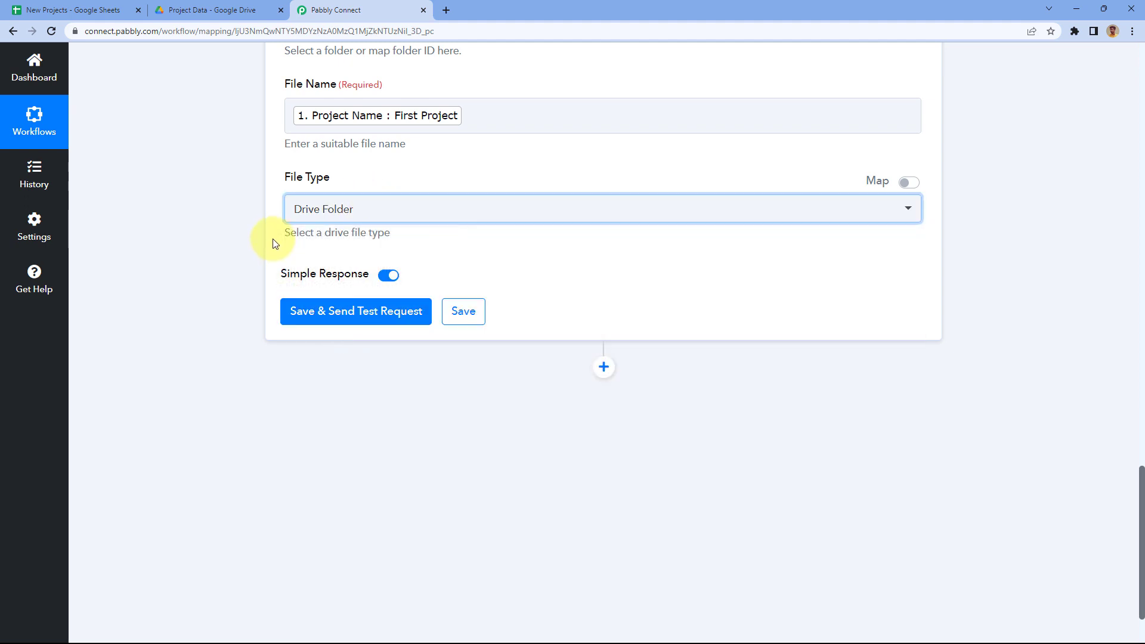
pyautogui.click(357, 314)
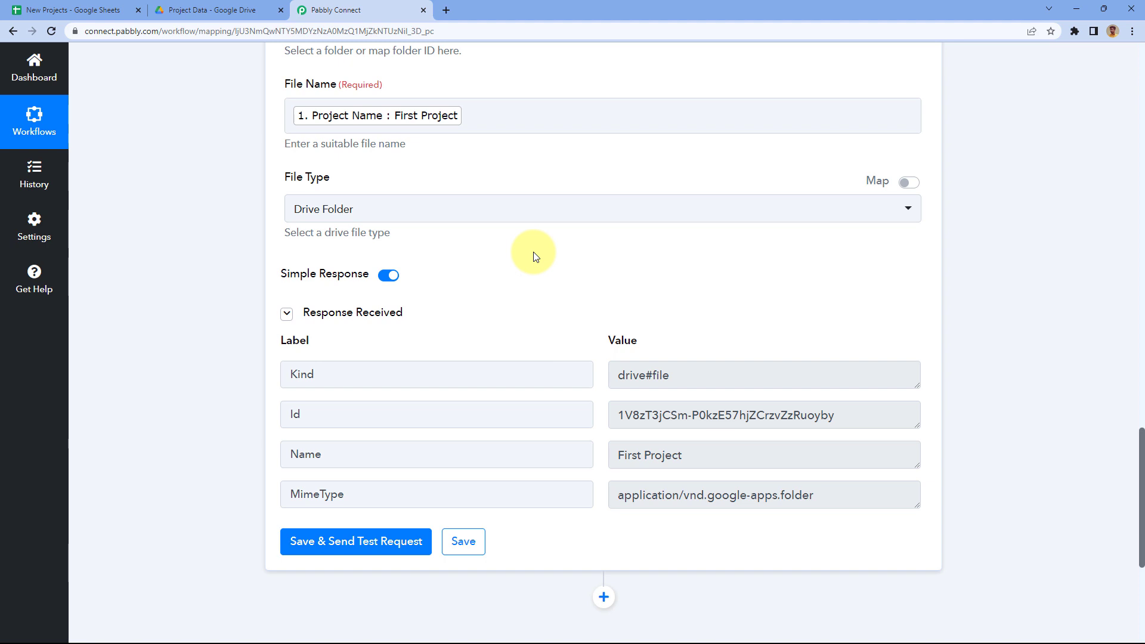
pyautogui.scroll(2, 535, 257)
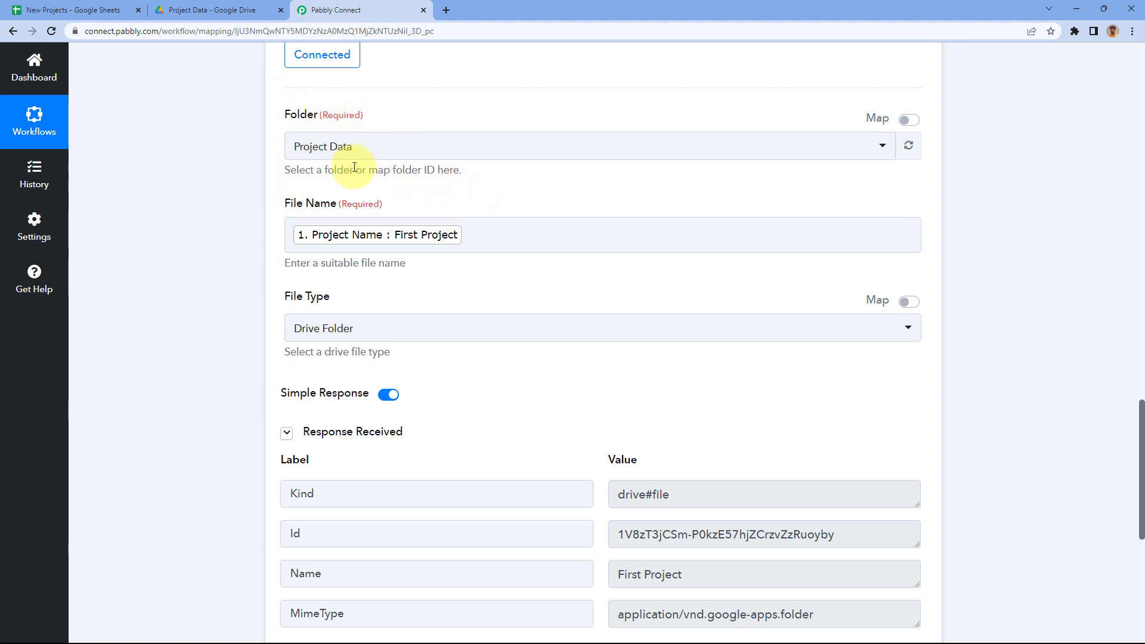
# Step: Open the new First Project folder inside Project Data in Google Drive
pyautogui.click(220, 9)
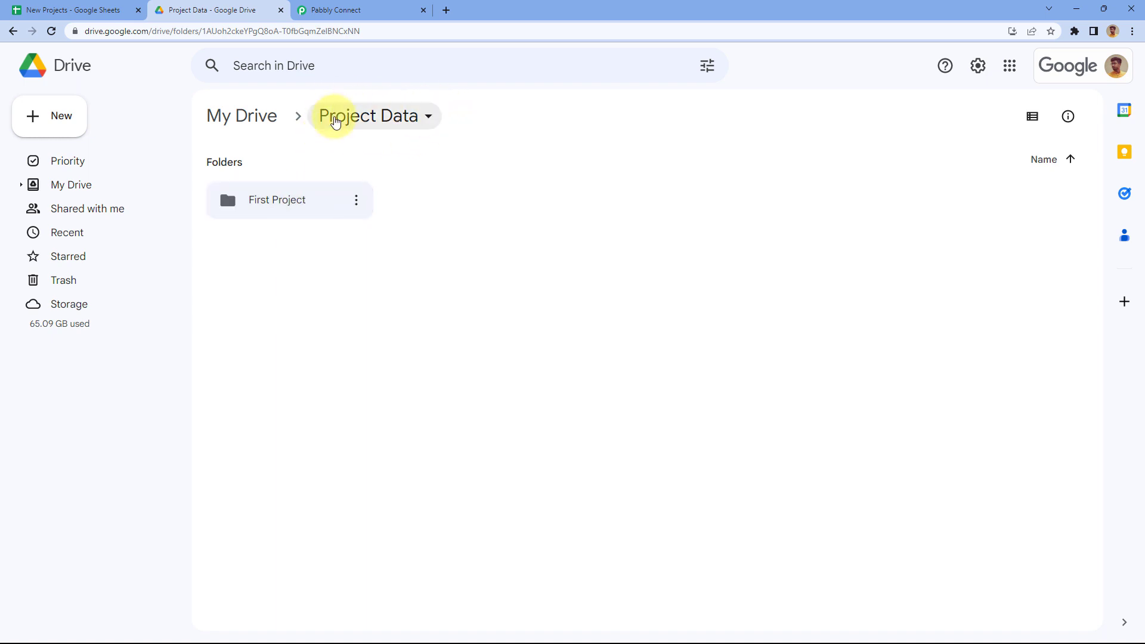
pyautogui.click(352, 11)
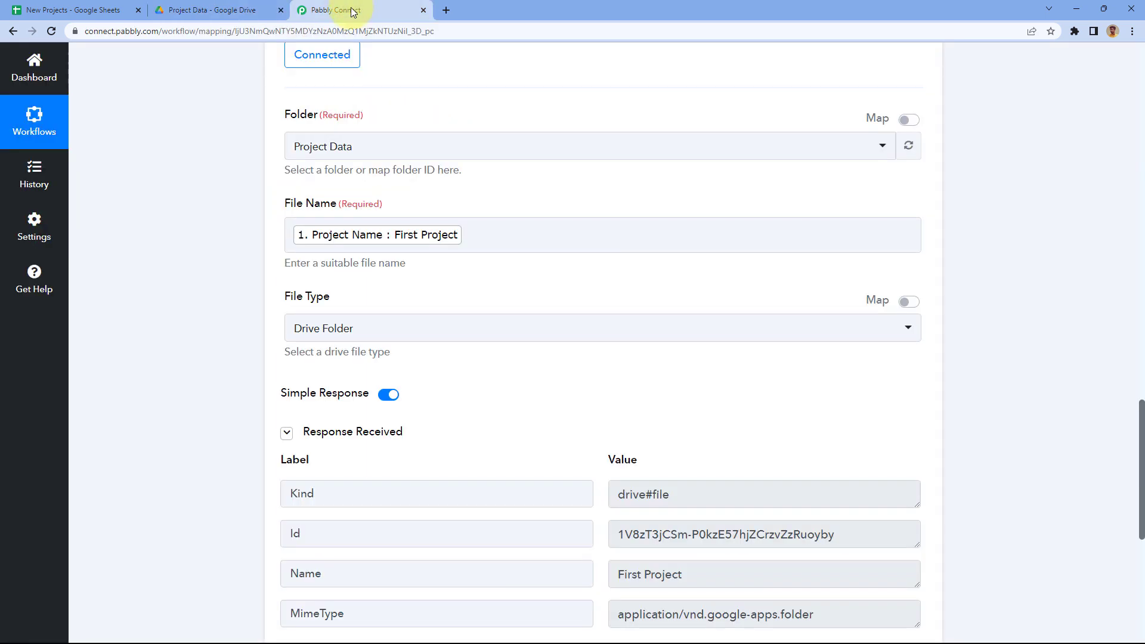
pyautogui.click(257, 10)
pyautogui.doubleClick(285, 199)
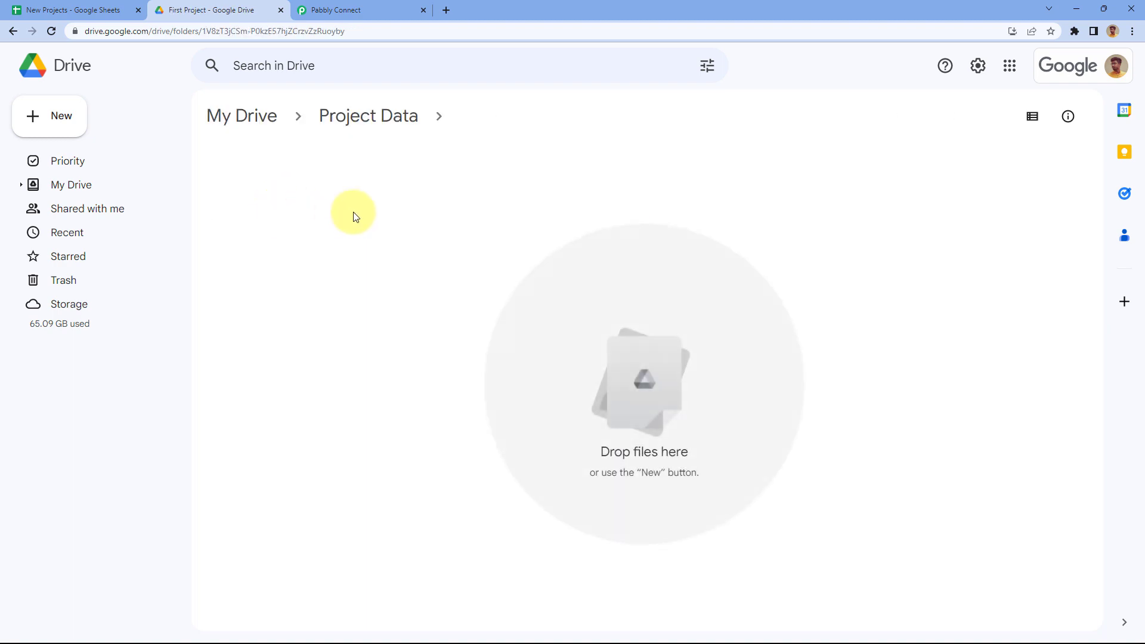
# Step: Return to the Pabbly Connect tab and scroll up to the two-step workflow
pyautogui.click(357, 5)
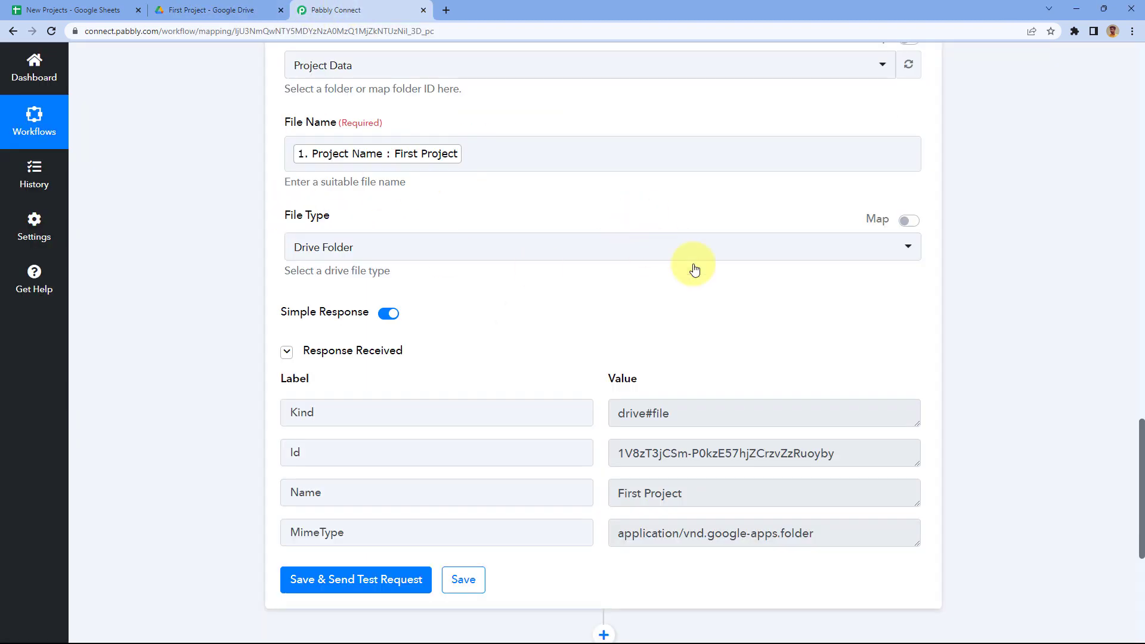
pyautogui.scroll(3, 747, 270)
pyautogui.scroll(5, 989, 230)
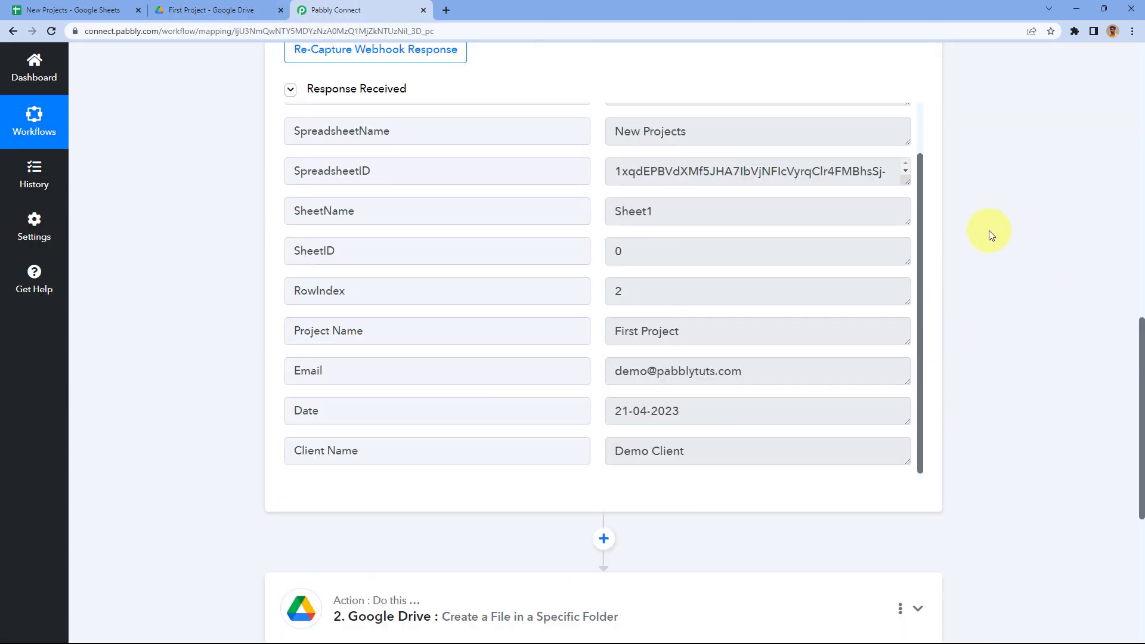
pyautogui.scroll(15, 986, 230)
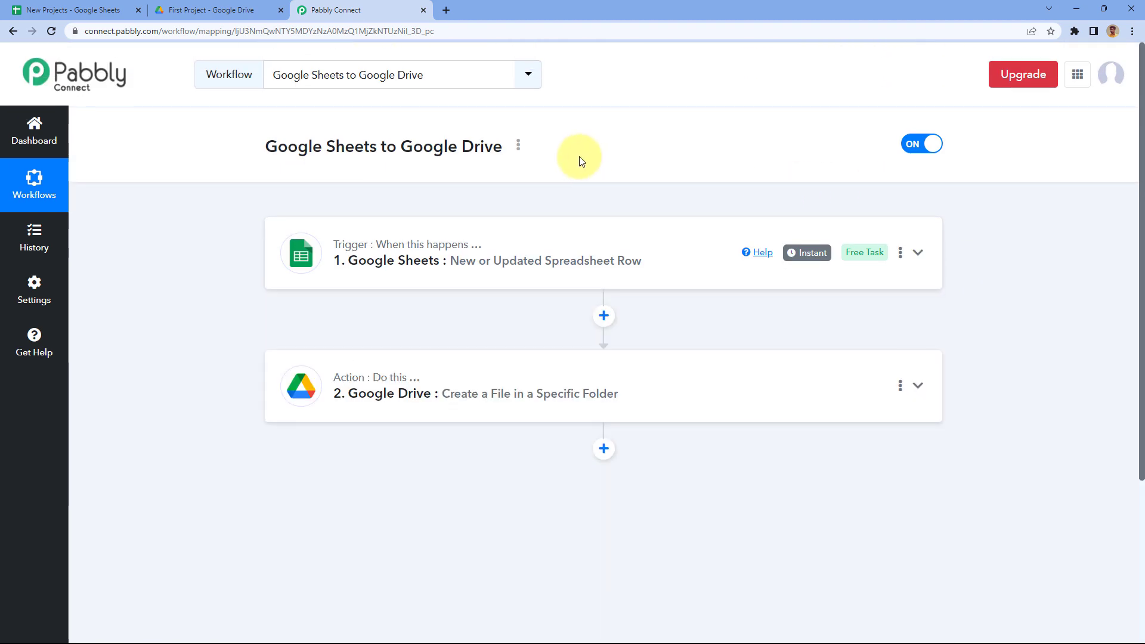
# Step: Put Drive back on the Project Data folder and bring up the New Projects spreadsheet
pyautogui.click(27, 11)
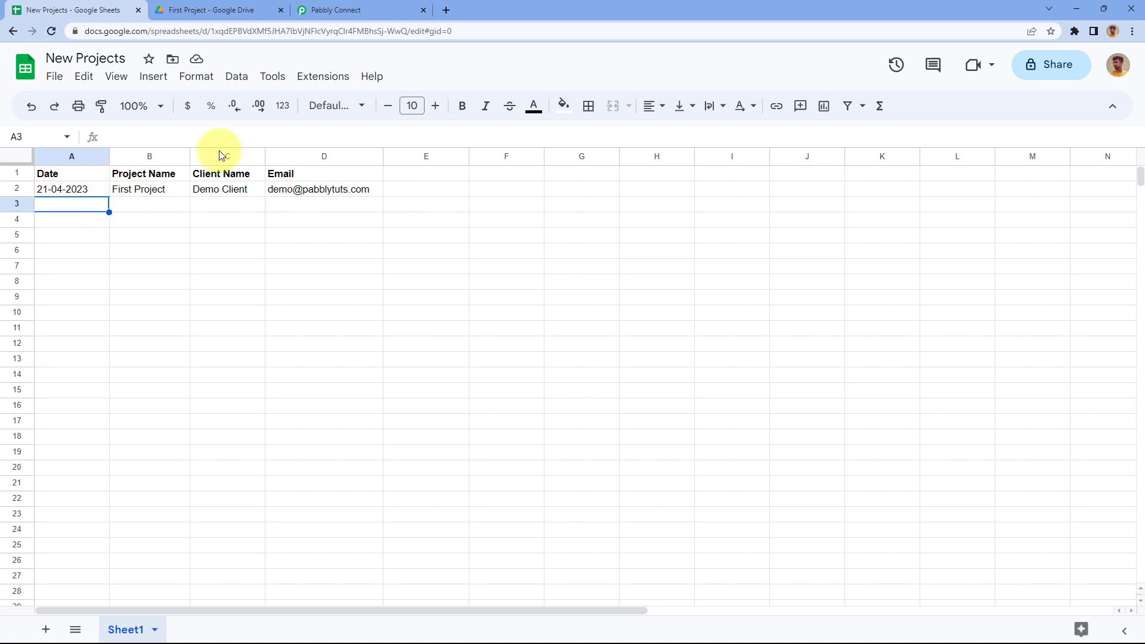
pyautogui.click(201, 10)
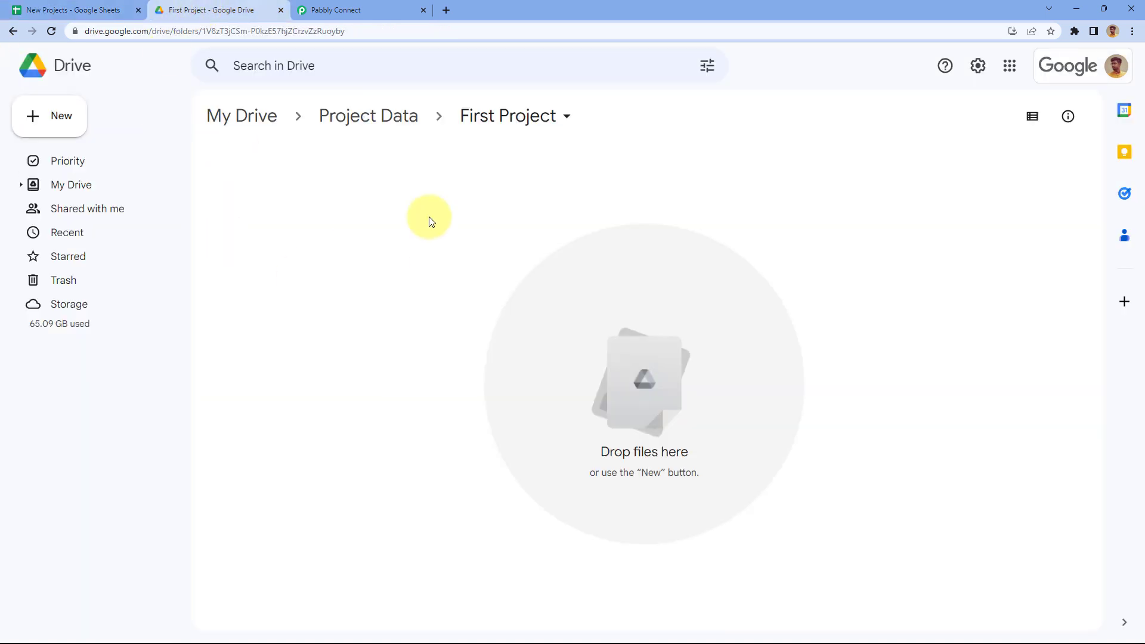
pyautogui.click(370, 115)
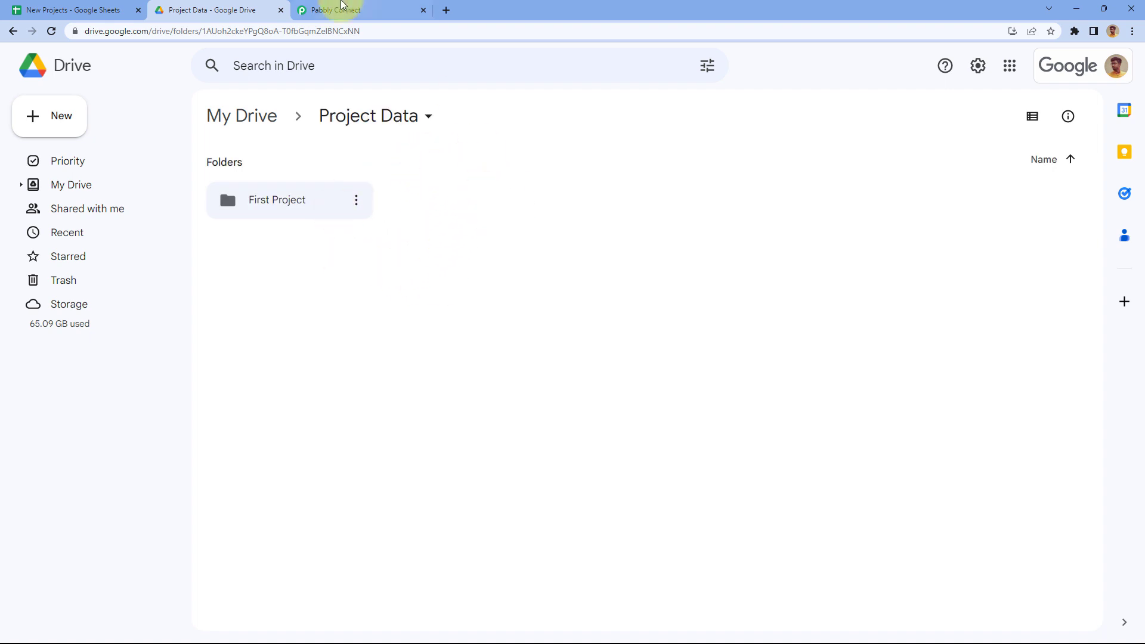
pyautogui.click(370, 10)
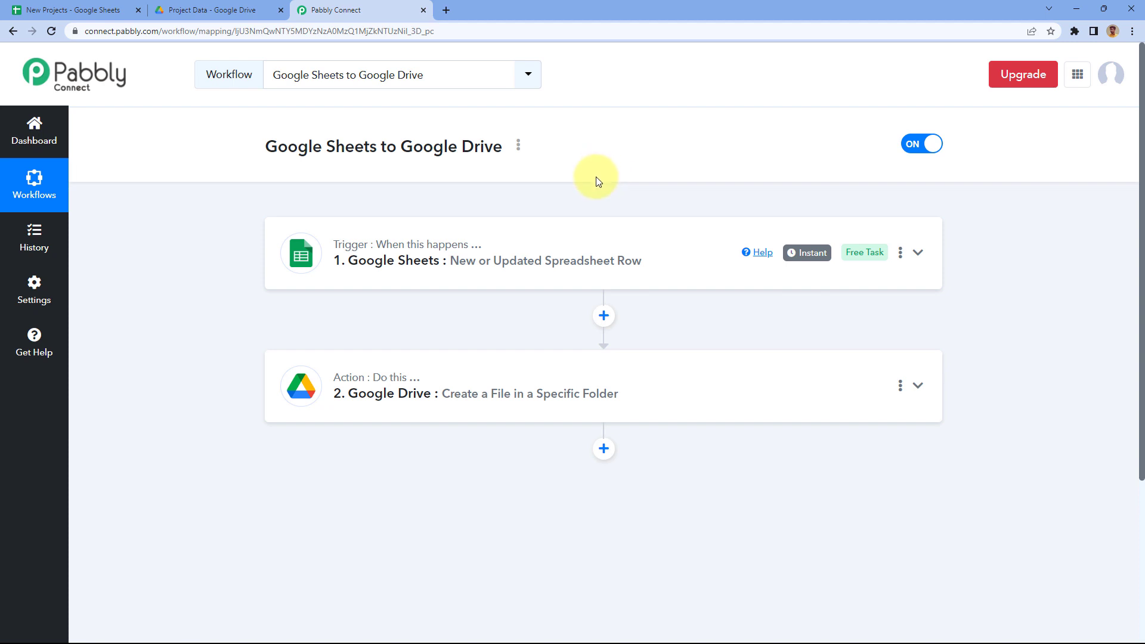
pyautogui.click(127, 8)
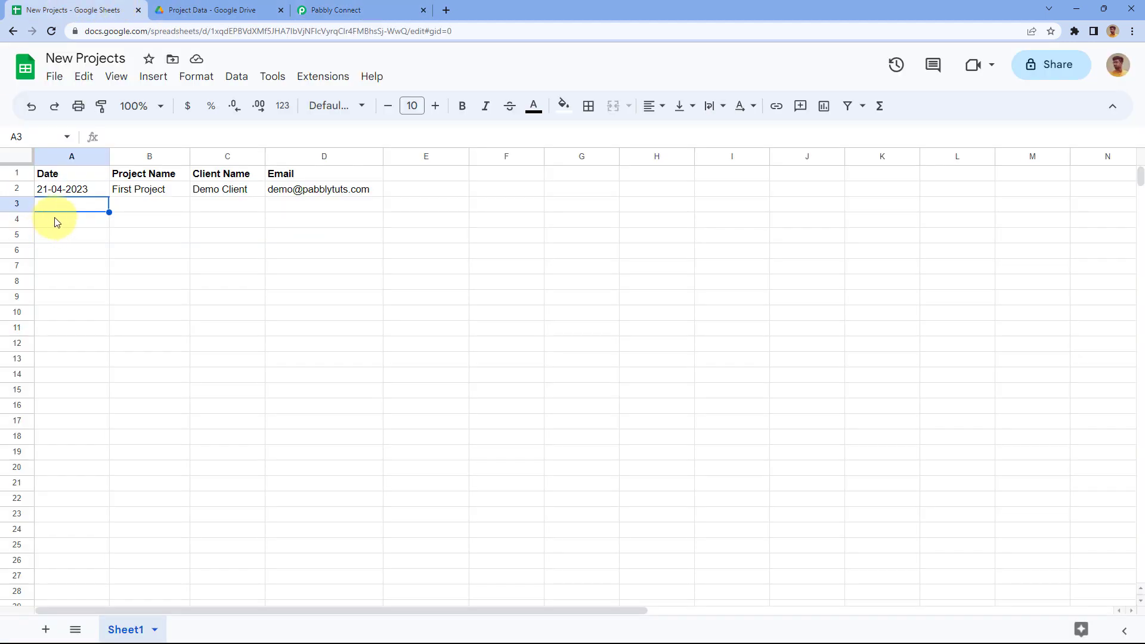
# Step: Fill row 3 with 21-04-2023, Real-Time Test, Test Client and a test e-mail address
pyautogui.doubleClick(68, 204)
pyautogui.write('21')
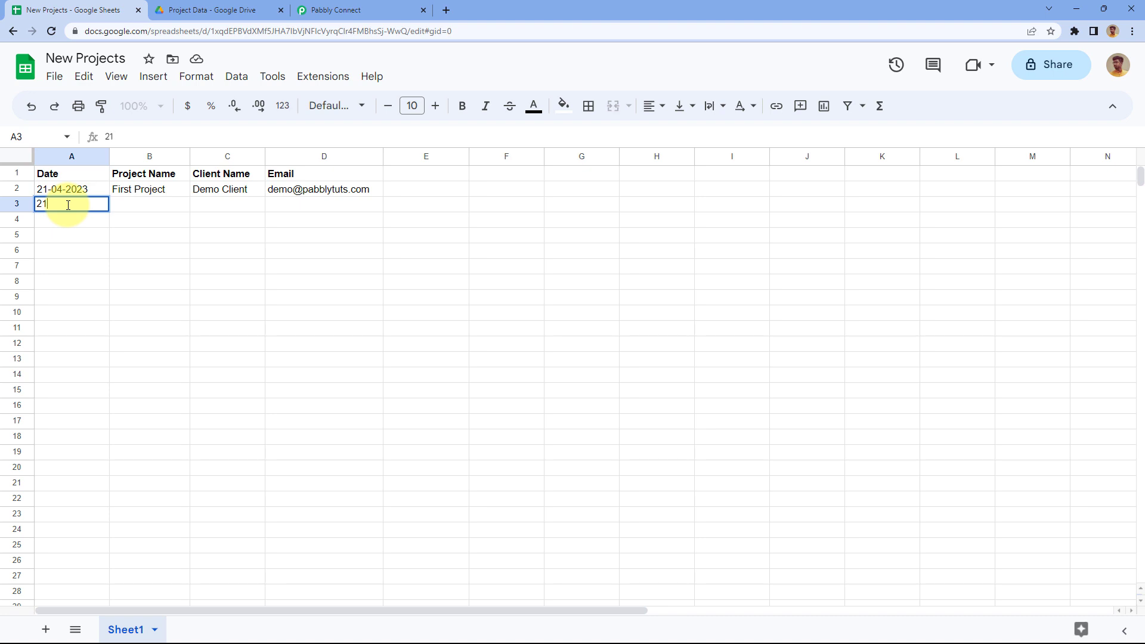
pyautogui.write('-04-2023')
pyautogui.press('Tab')
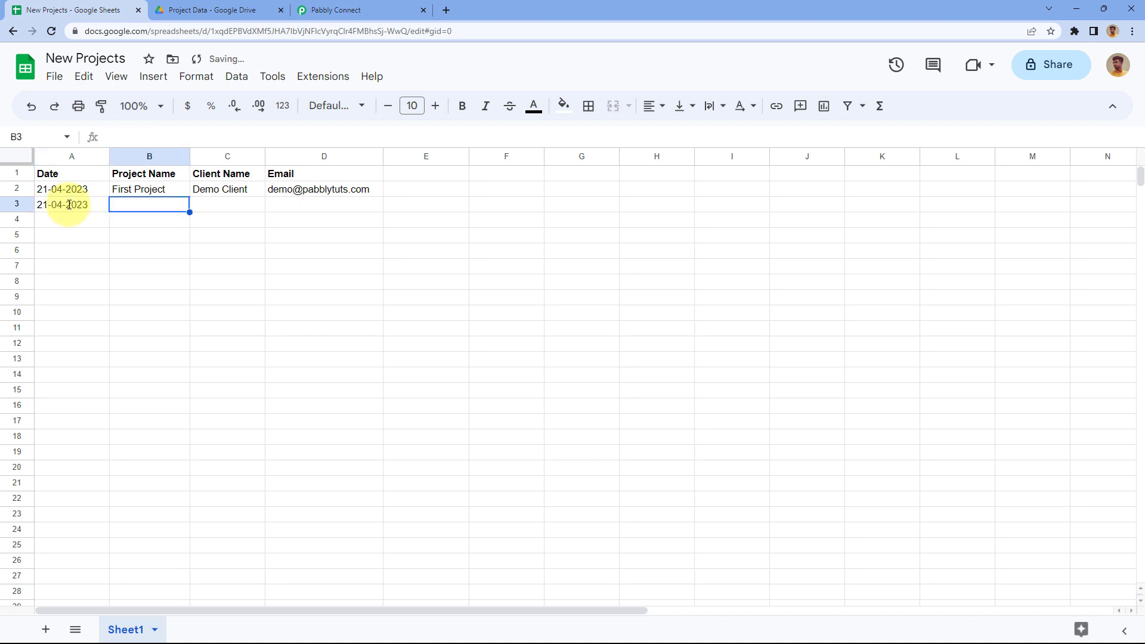
pyautogui.write('Real-T')
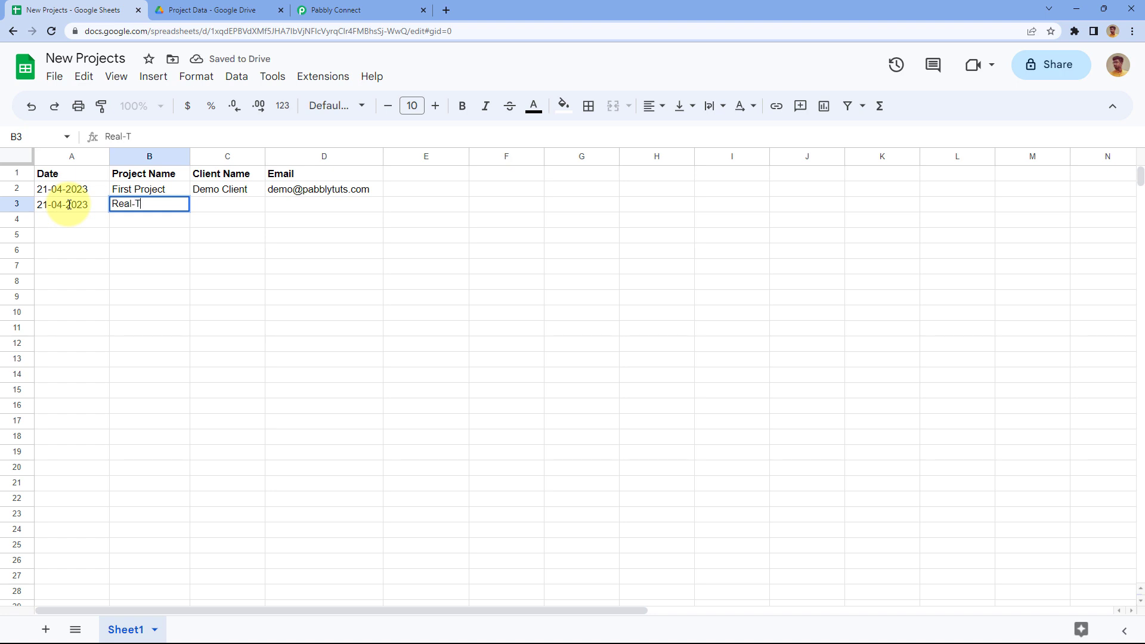
pyautogui.write('ime Test')
pyautogui.press('Tab')
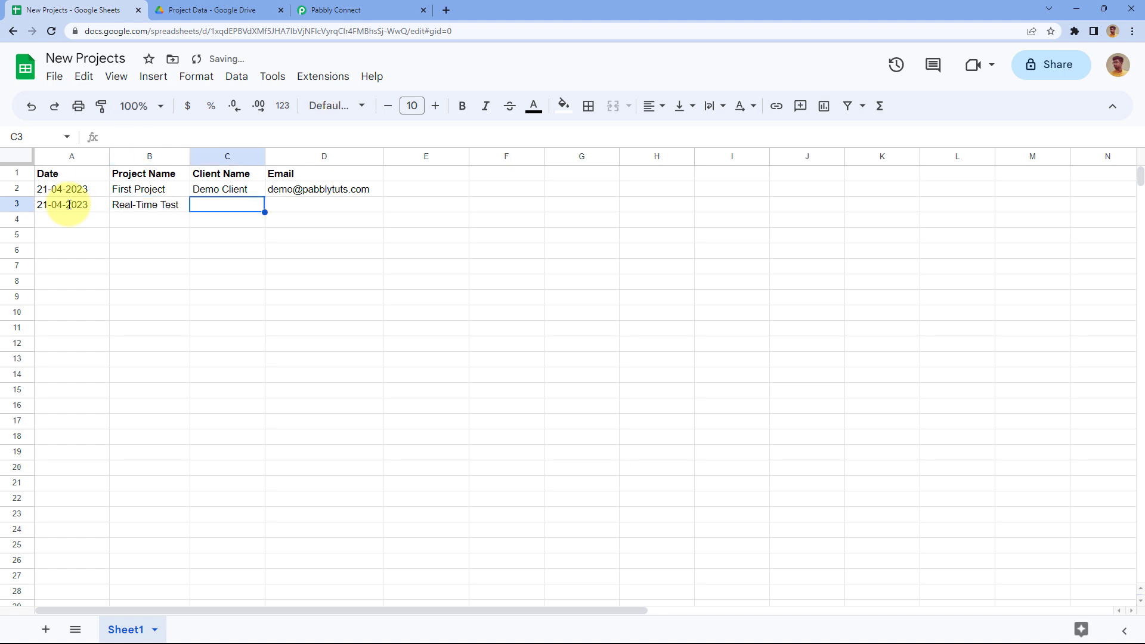
pyautogui.write('Test Clien')
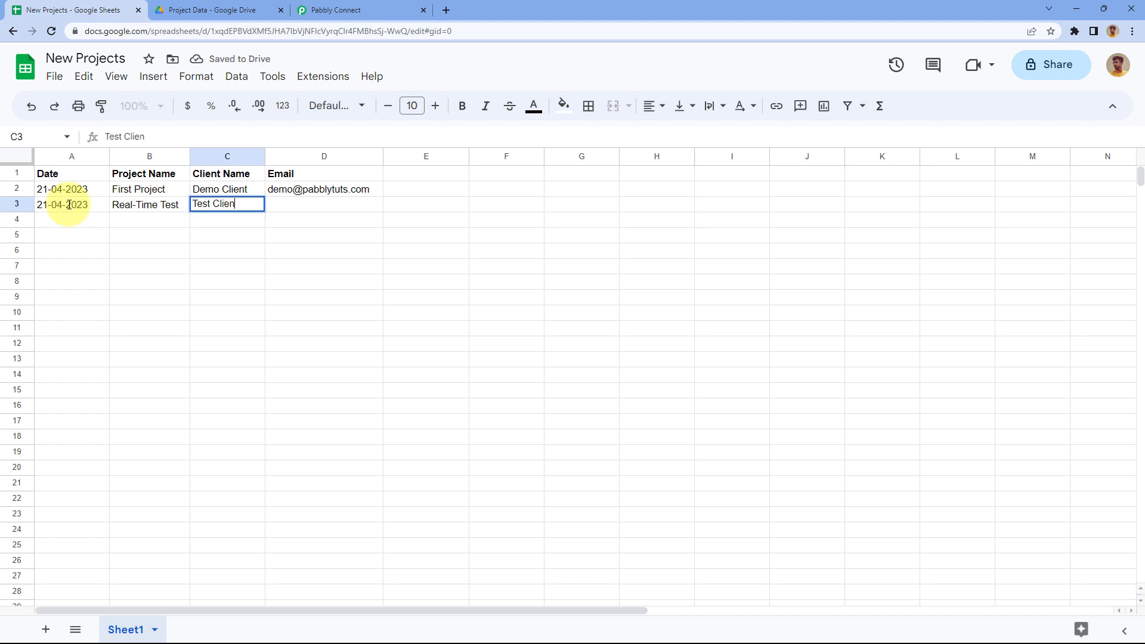
pyautogui.write('t')
pyautogui.press('Tab')
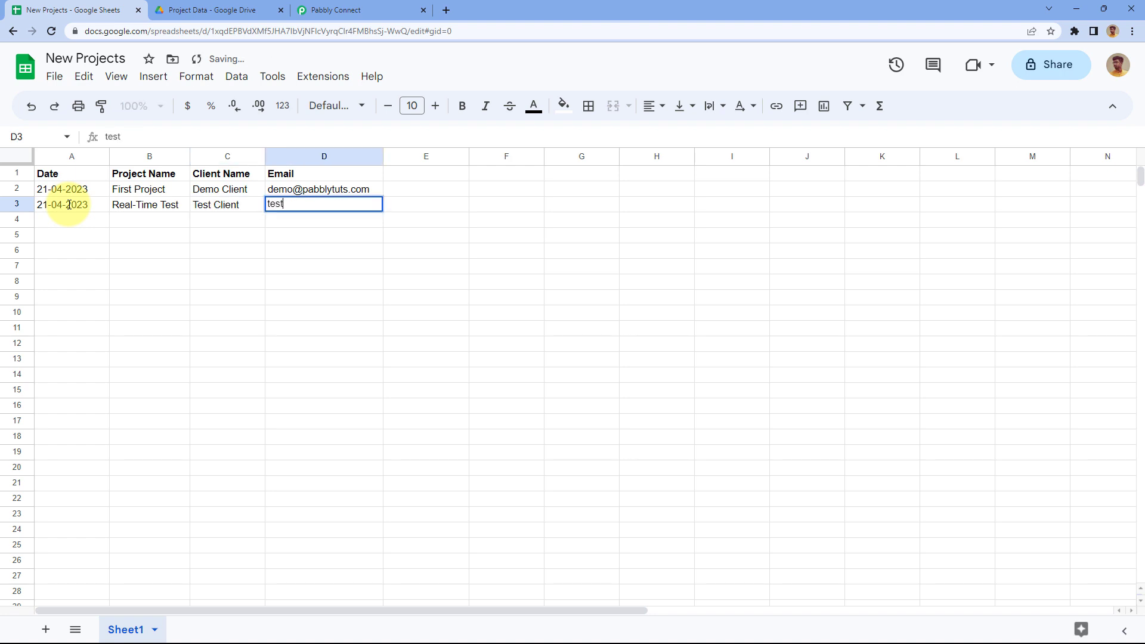
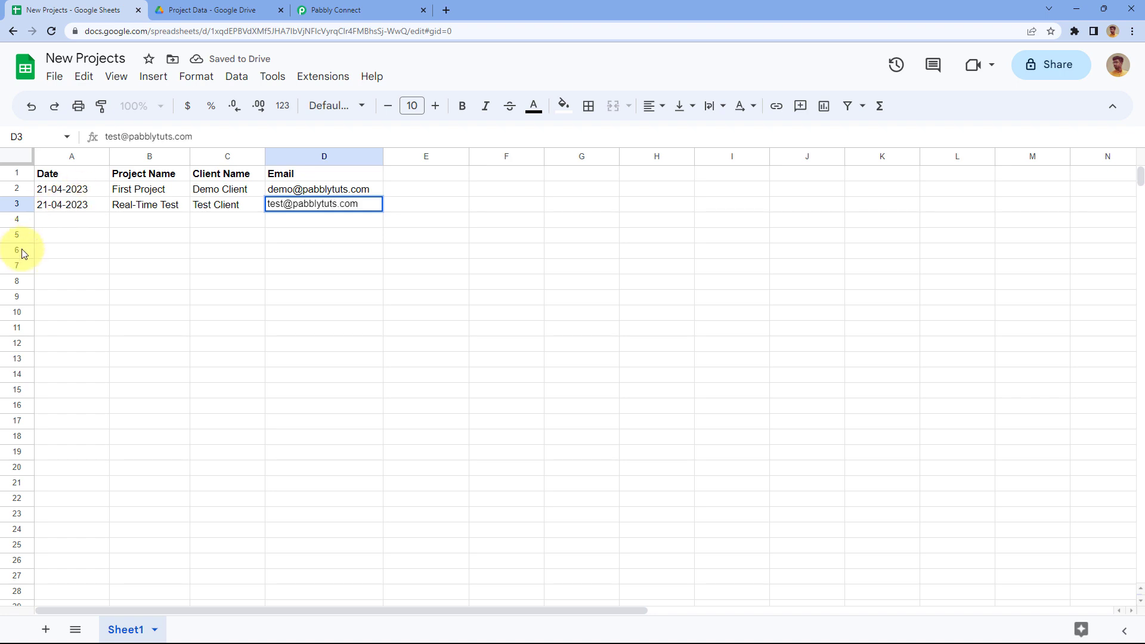
pyautogui.press('Return')
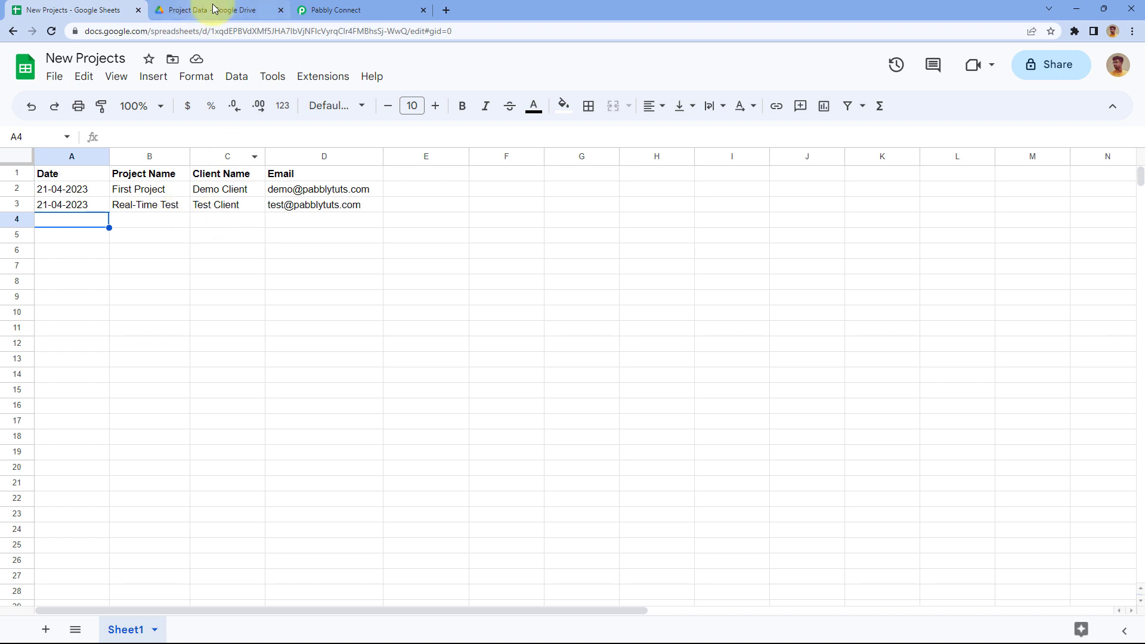
# Step: Open the auto-created Real-Time Test folder in Project Data, then go back to Pabbly Connect
pyautogui.click(235, 9)
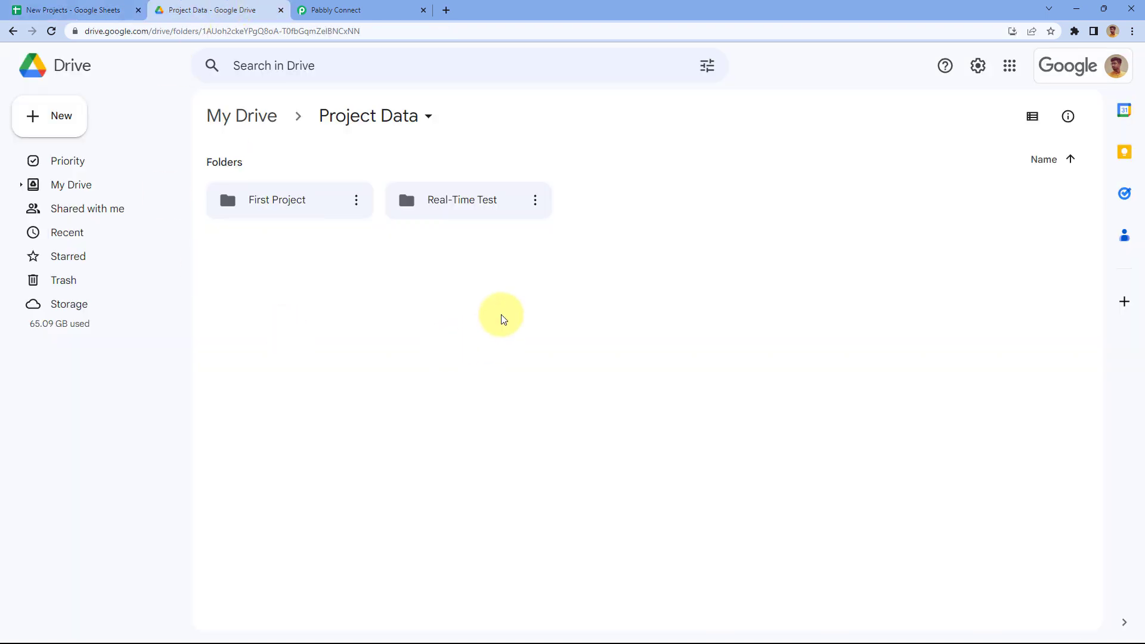
pyautogui.doubleClick(462, 211)
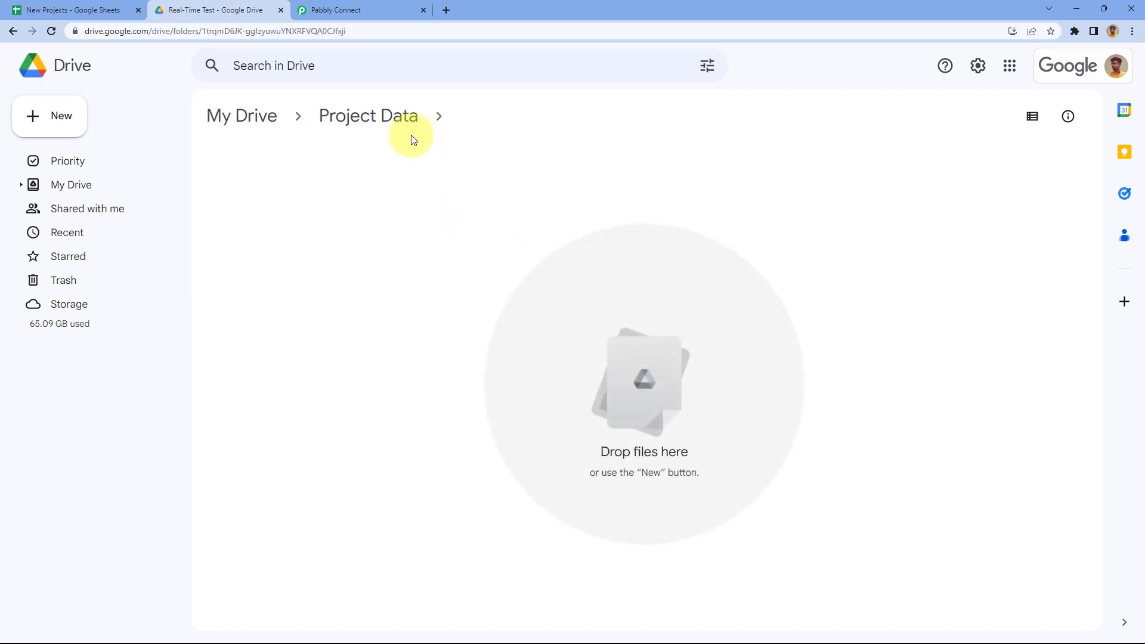
pyautogui.click(395, 119)
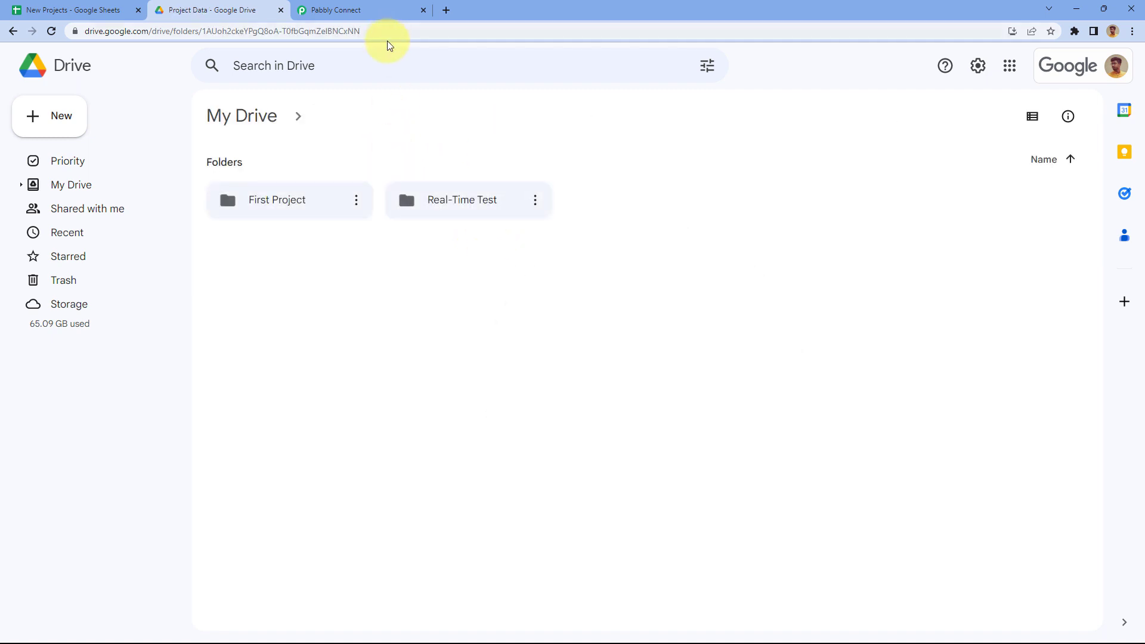
pyautogui.click(381, 10)
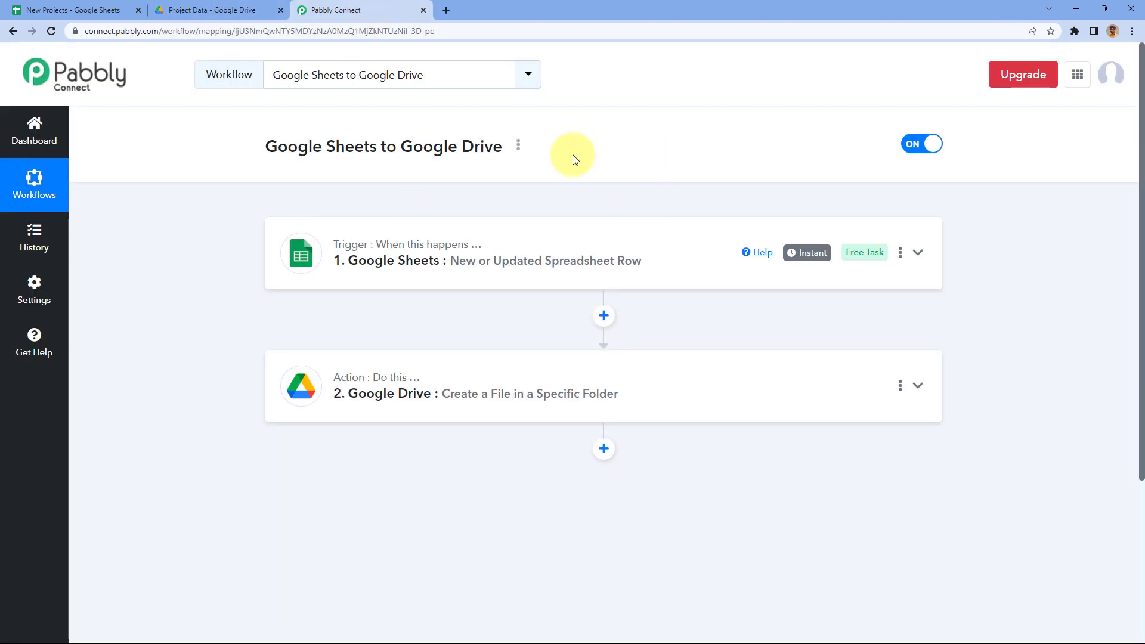